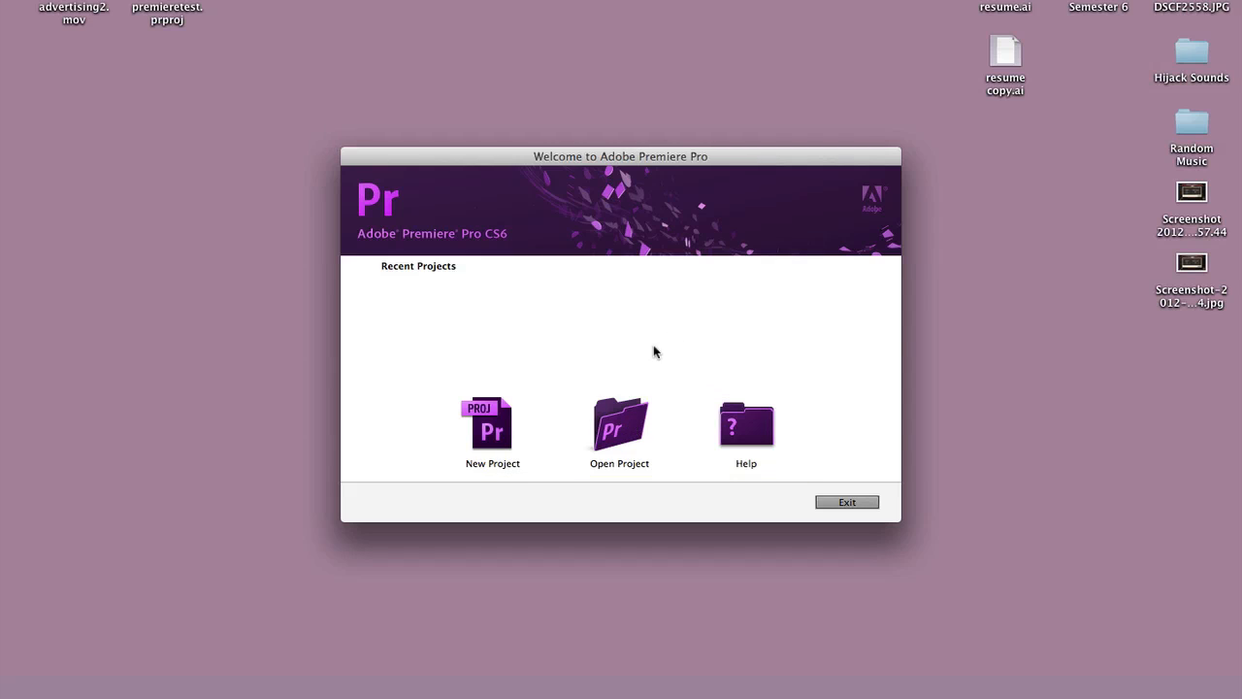
- Start a new project and name it Project1_AMV_Movie
click(490, 428)
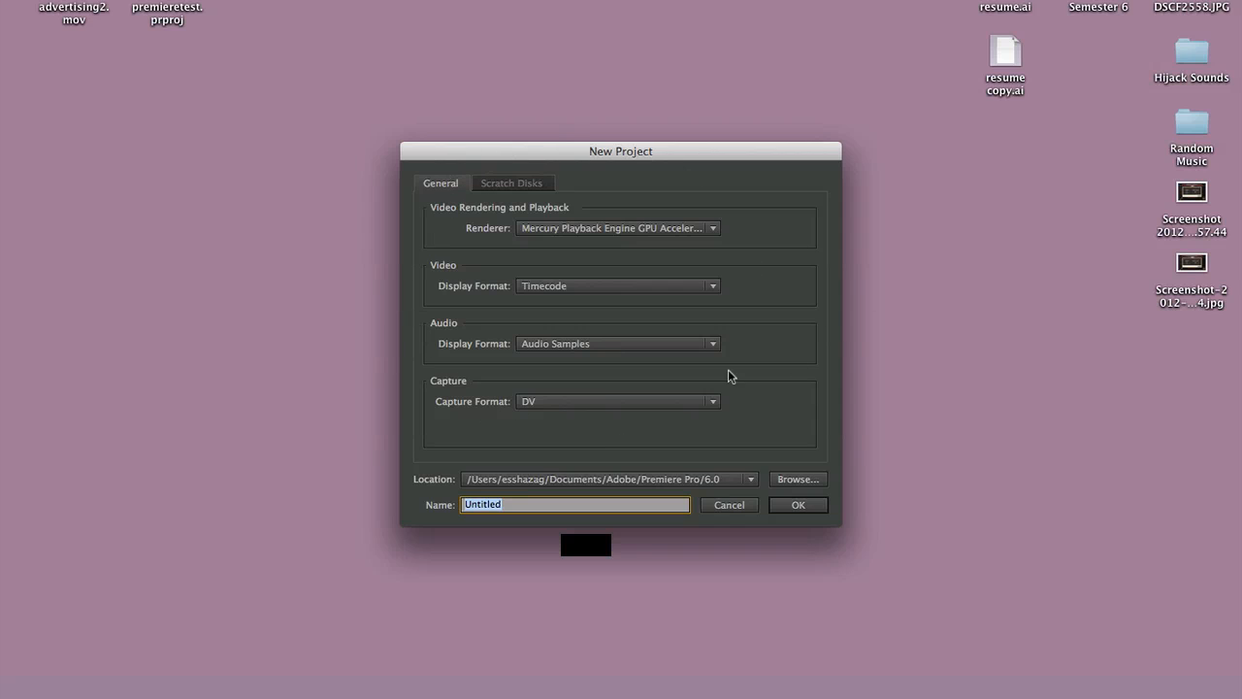
click(782, 323)
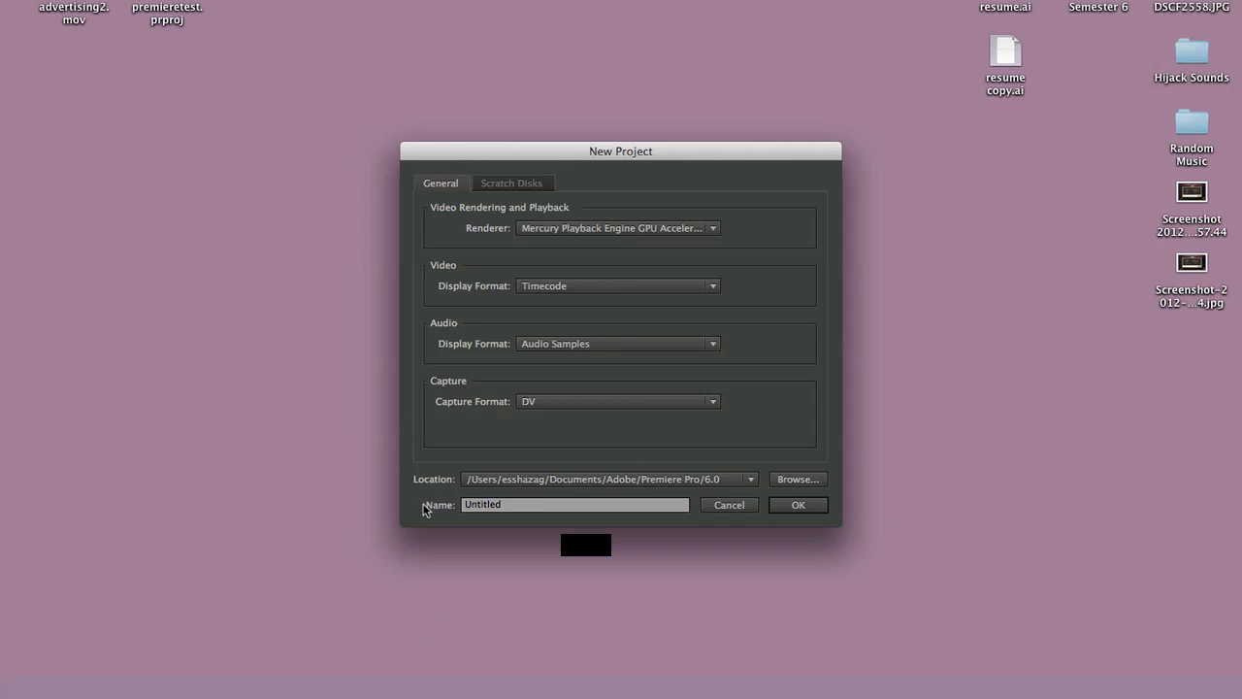
click(524, 505)
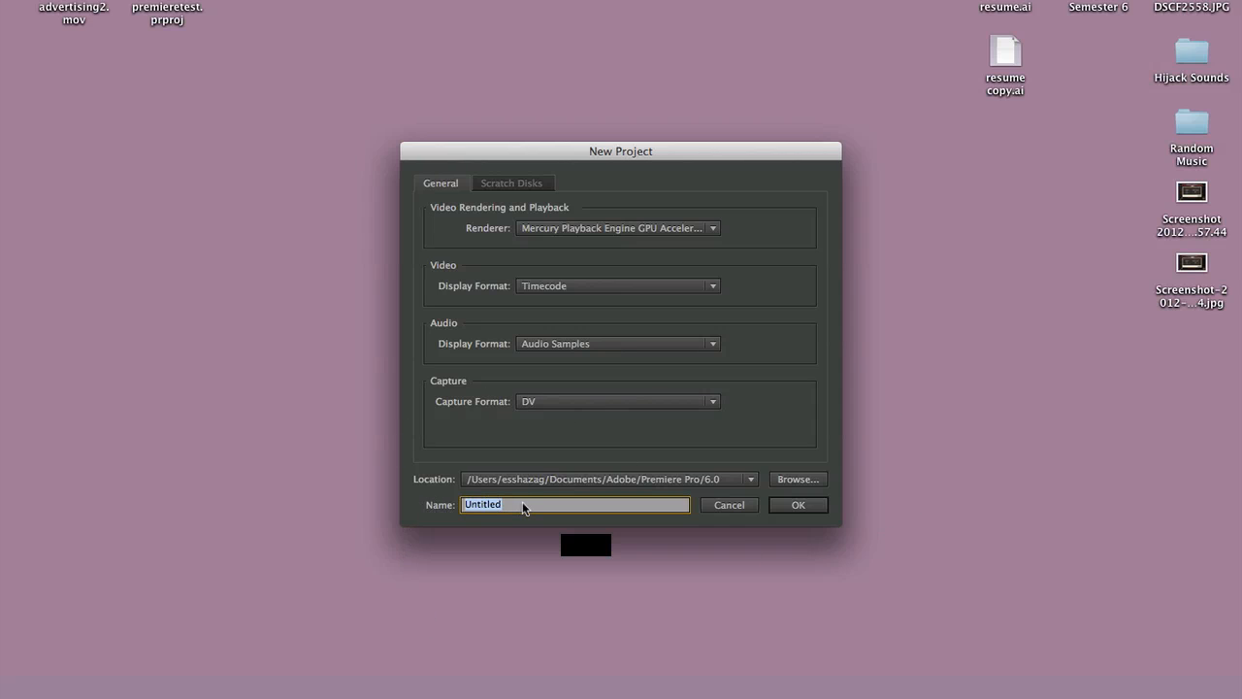
text(Project1_AMV_Movie)
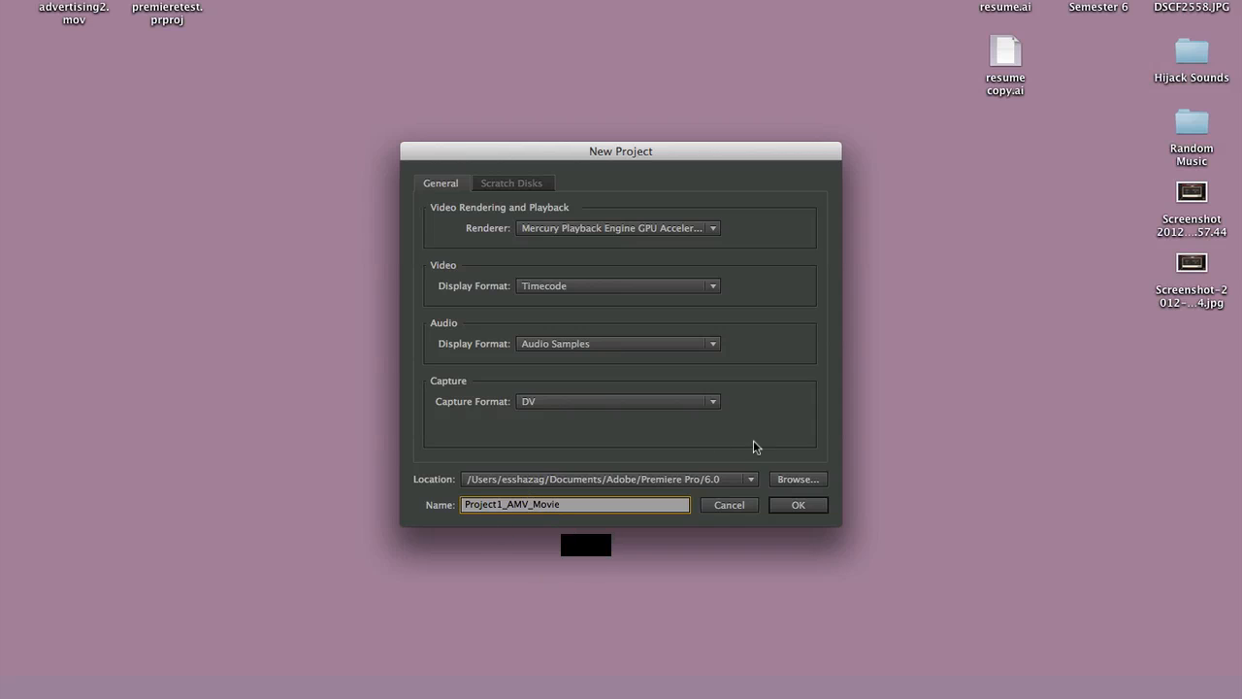
- Choose the Premiere Pro 6.0 documents folder as the project's location and create the project
click(787, 481)
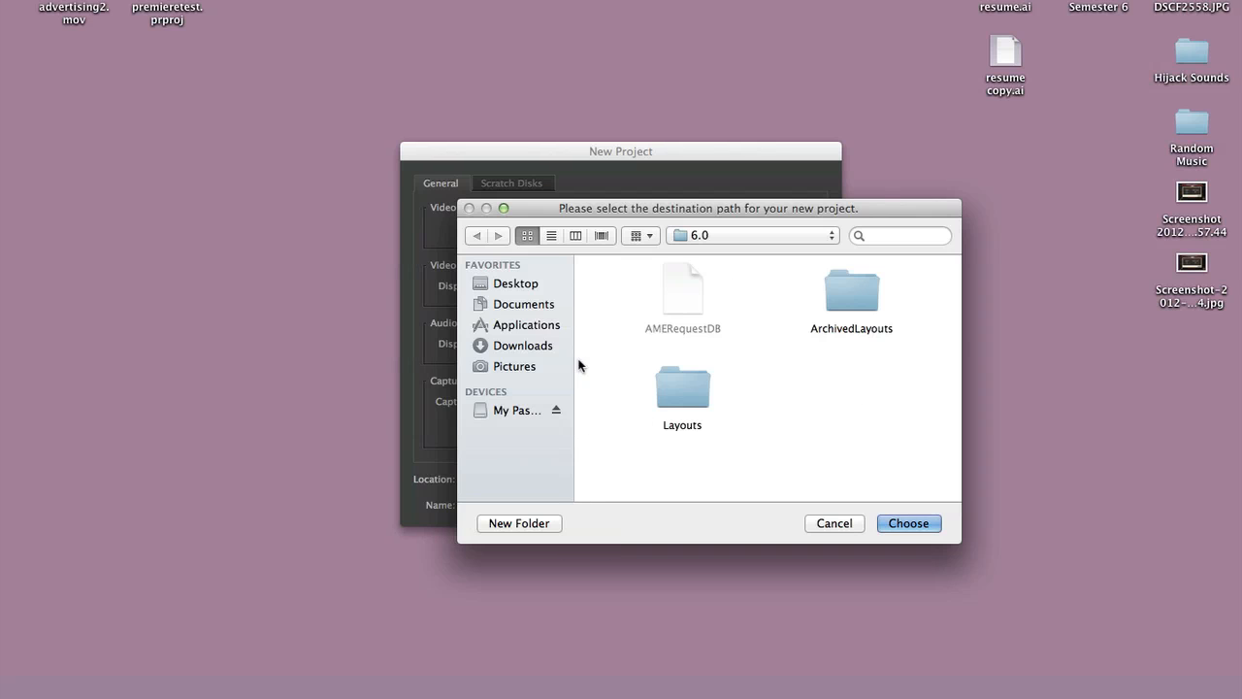
click(910, 525)
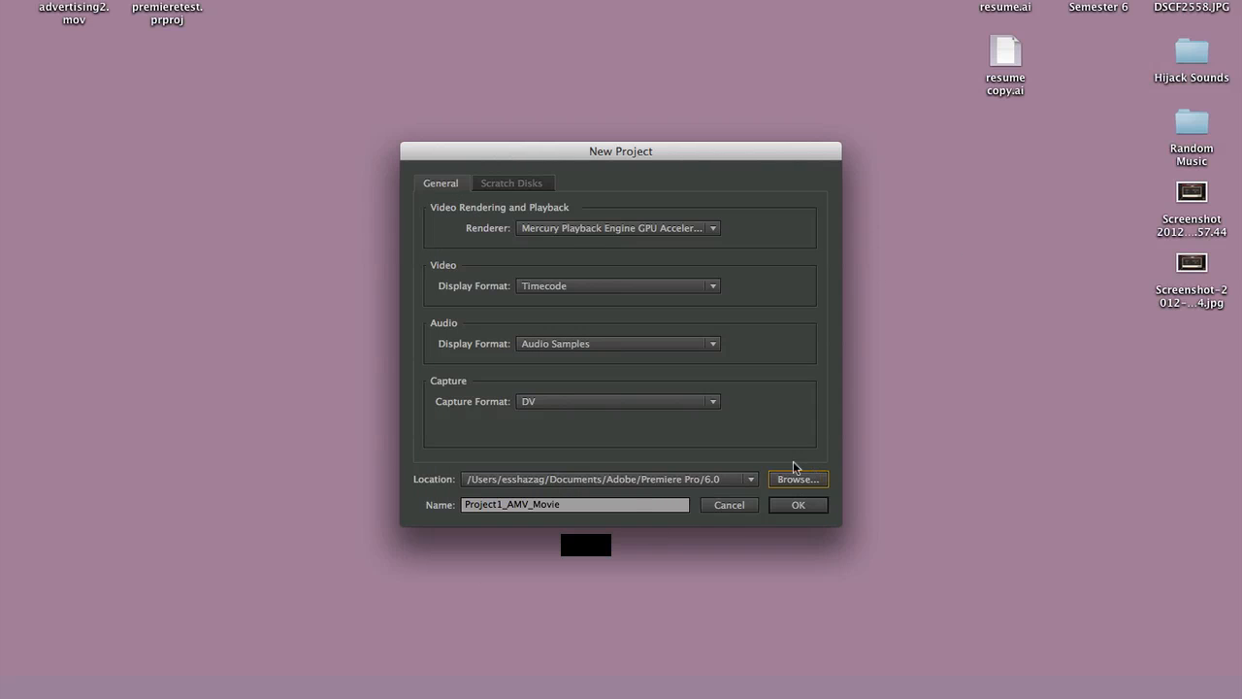
click(794, 507)
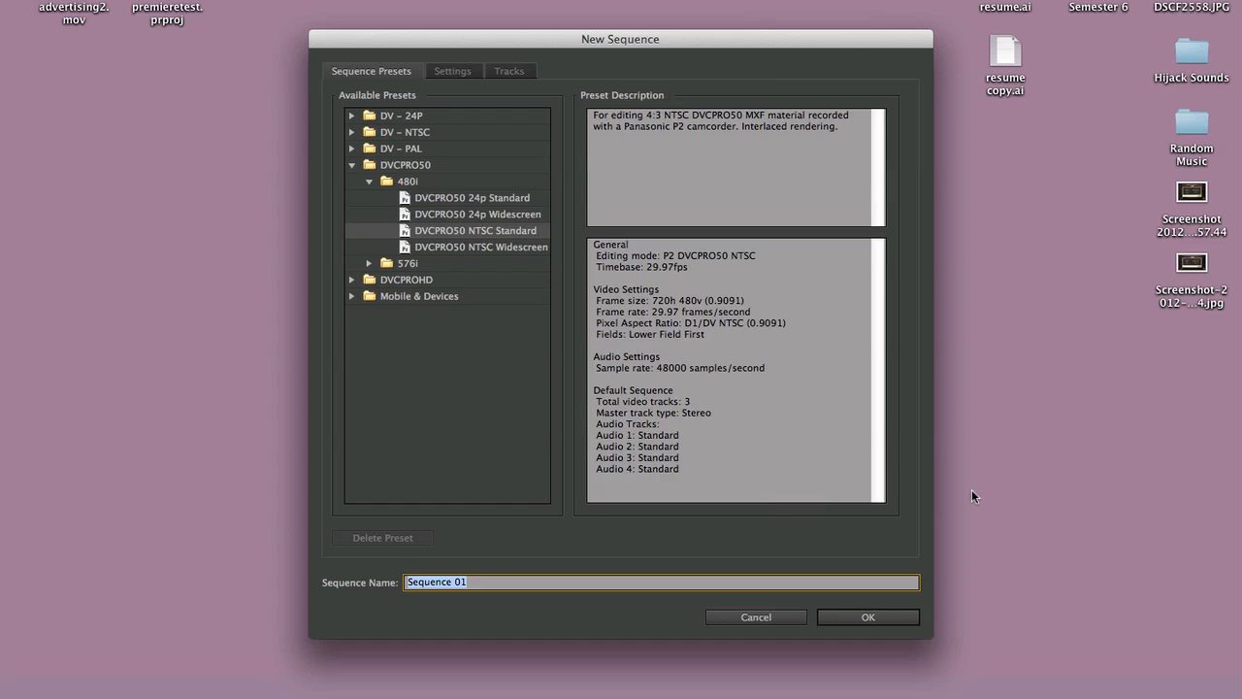
click(485, 584)
drag(477, 582, 402, 581)
click(496, 546)
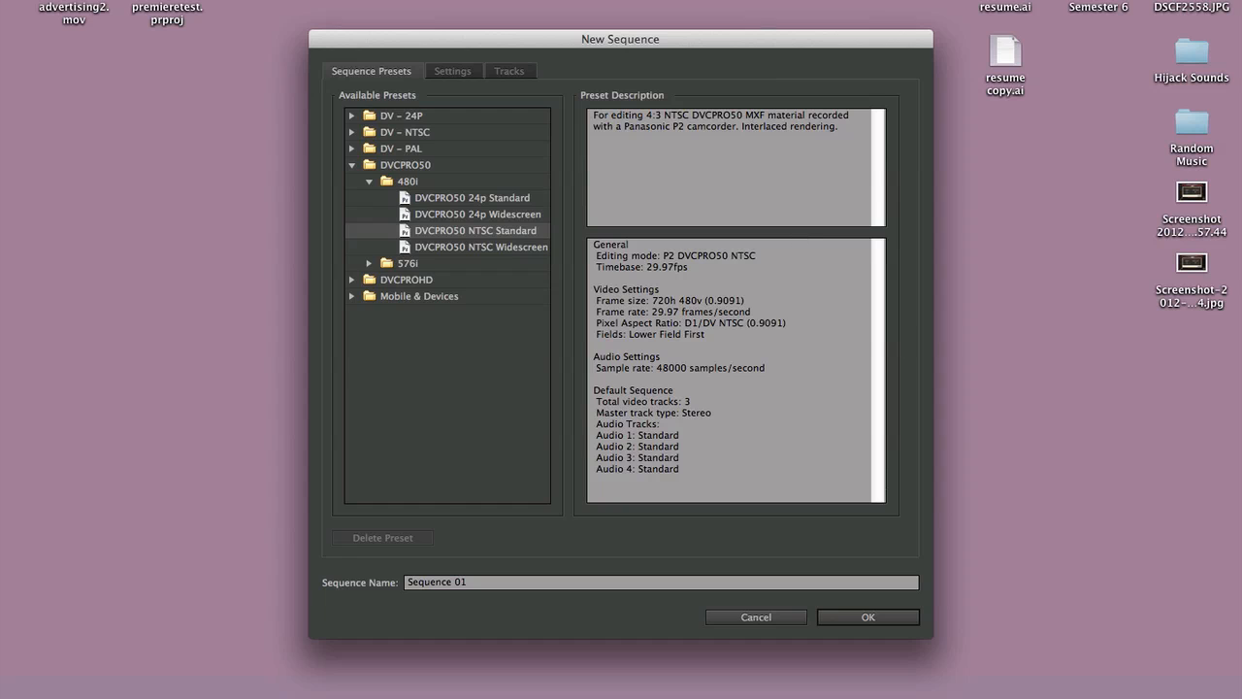
- Examine the descriptions of the DVCPRO50 24p Standard preset and the standard and widescreen DV - NTSC presets
click(439, 200)
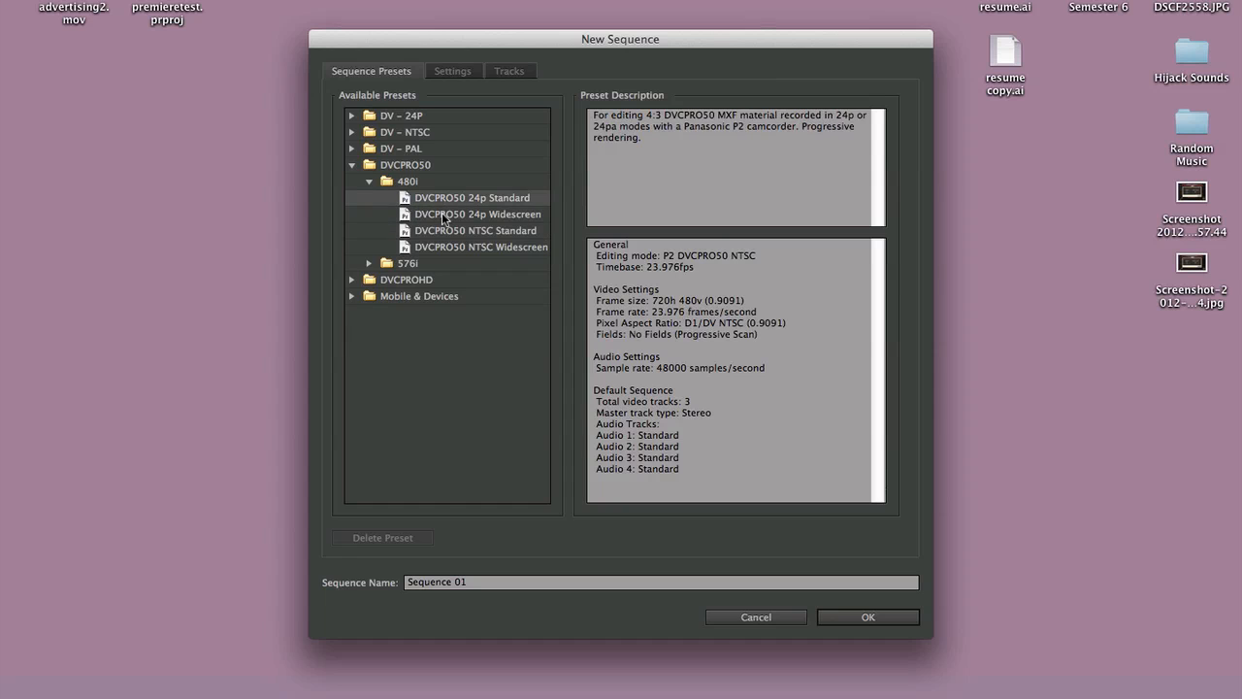
click(353, 148)
click(350, 134)
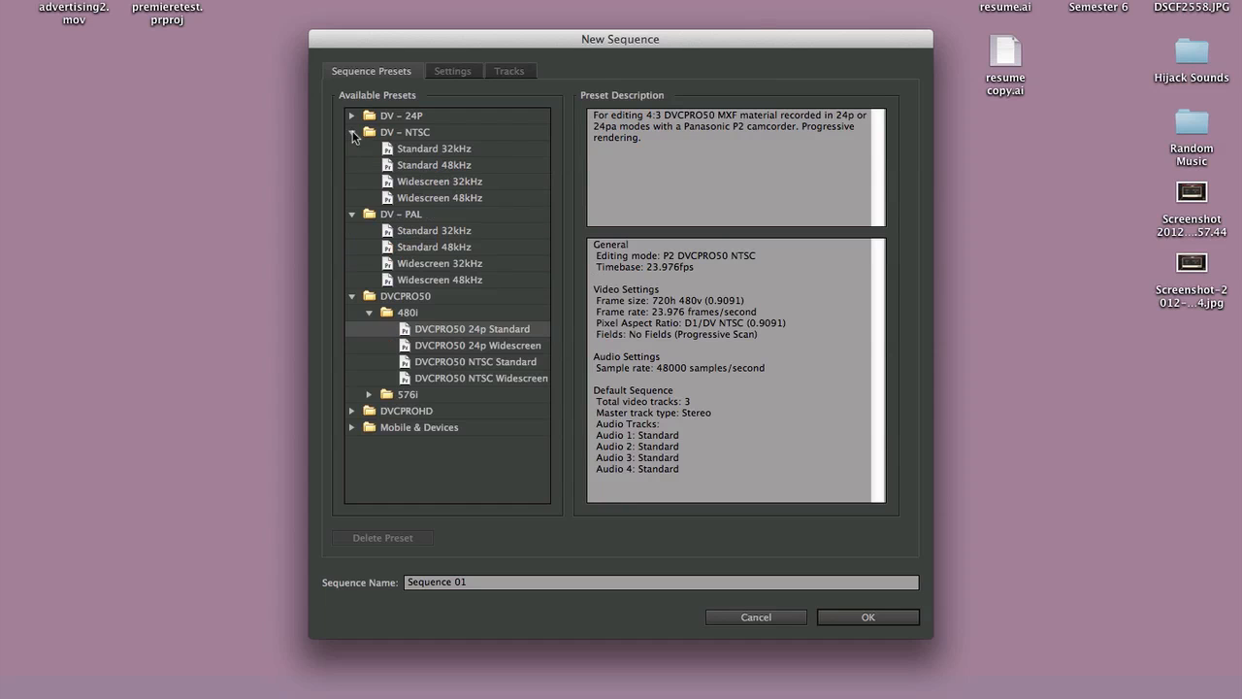
click(479, 166)
click(483, 183)
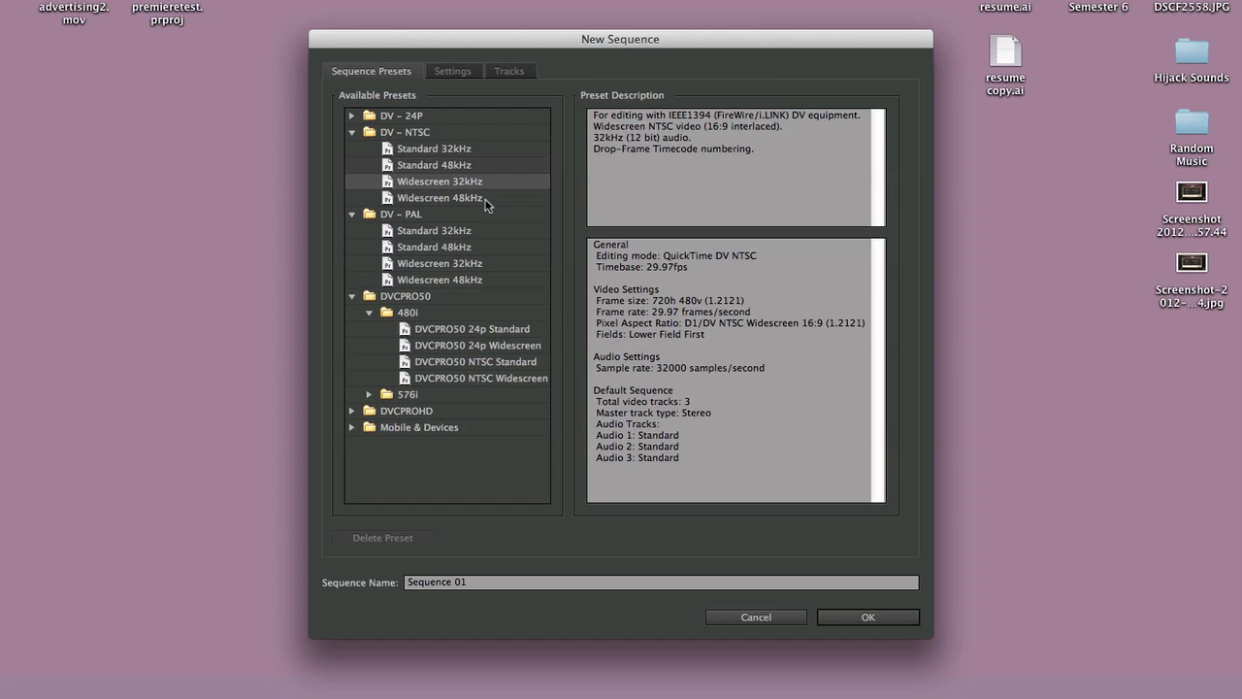
click(478, 202)
click(475, 151)
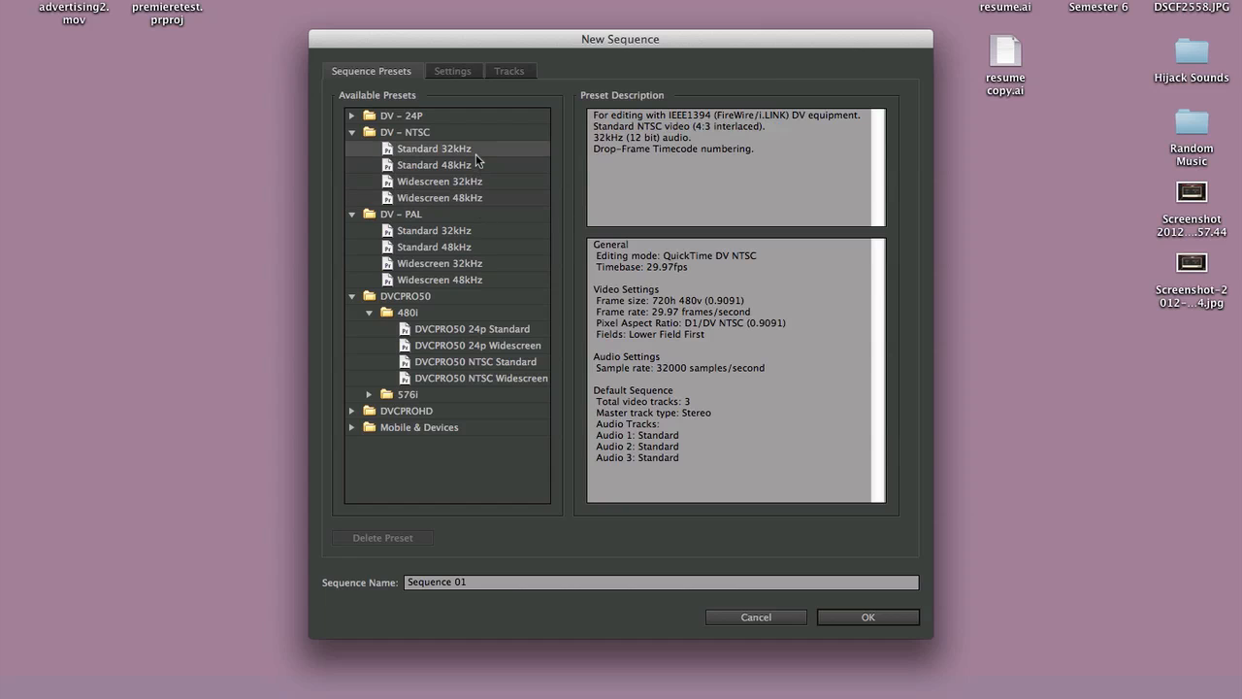
- Compare the standard and widescreen presets in the DV - 24P, DV - NTSC and DV - PAL groups
click(351, 116)
click(428, 135)
click(432, 163)
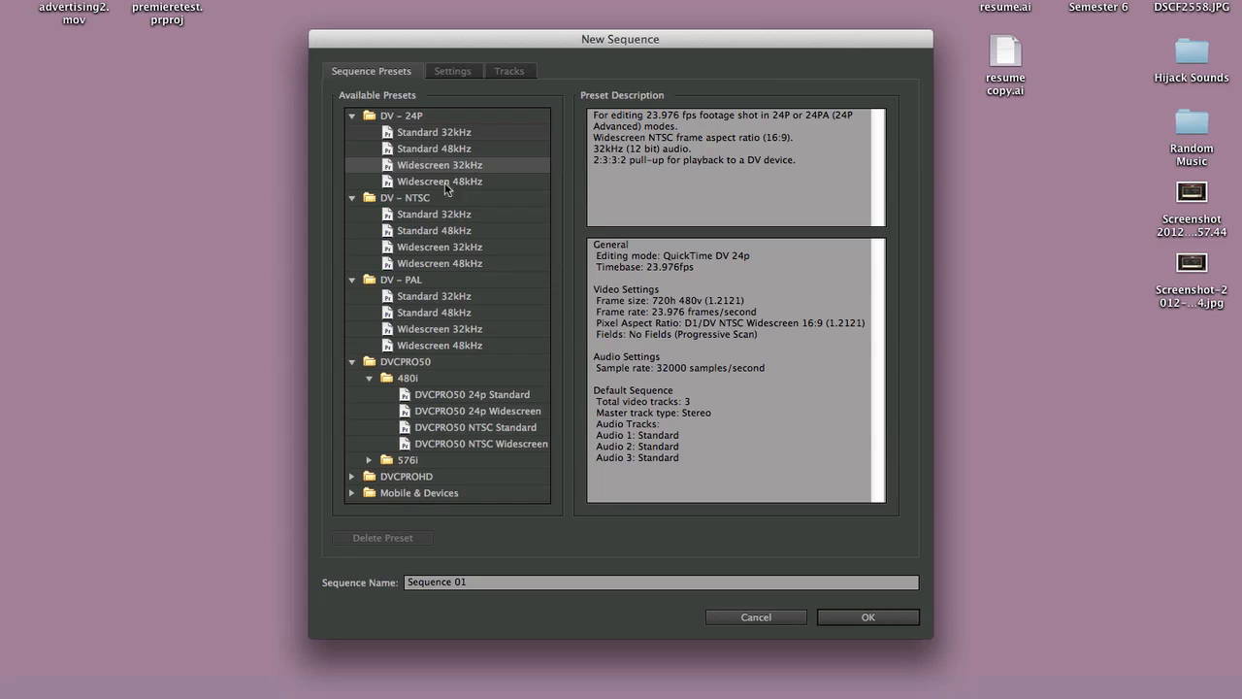
click(442, 215)
click(453, 248)
click(454, 313)
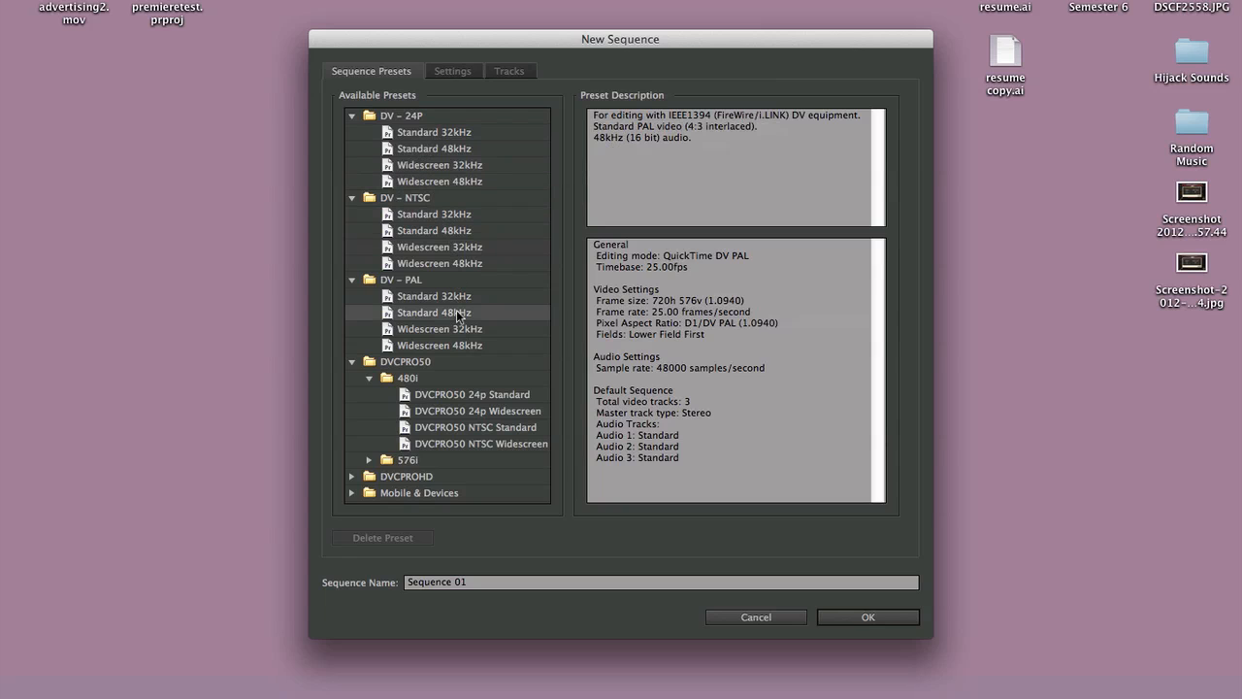
click(455, 330)
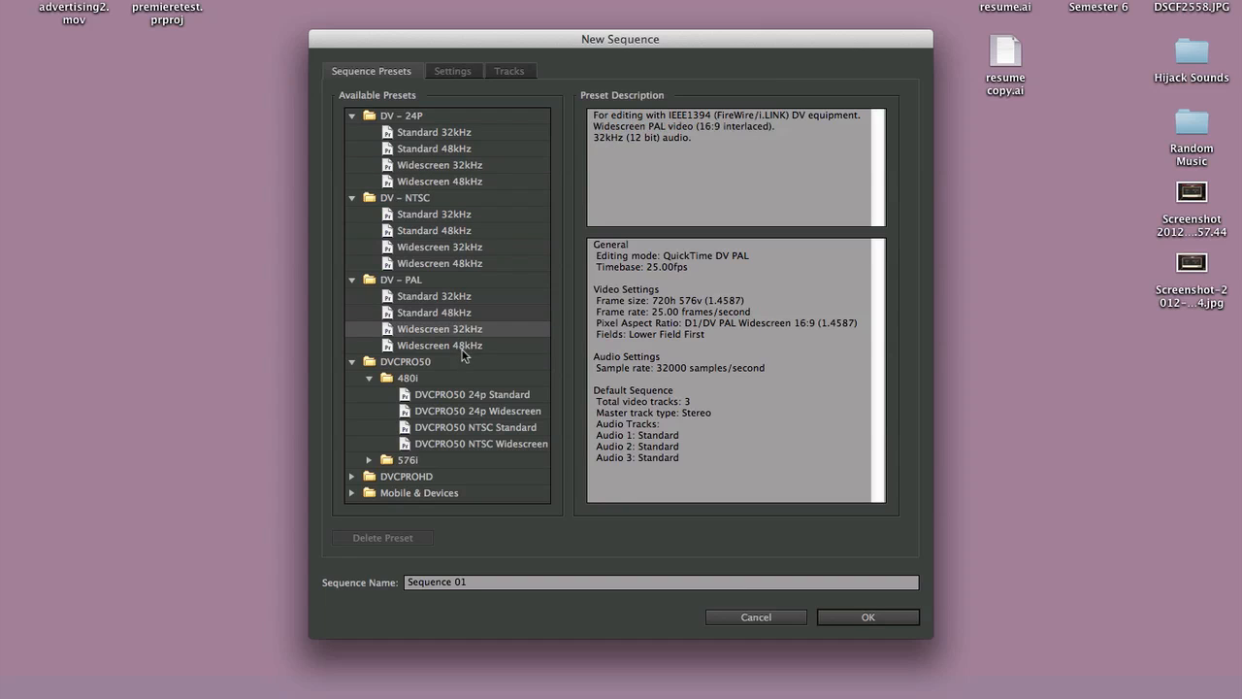
click(464, 348)
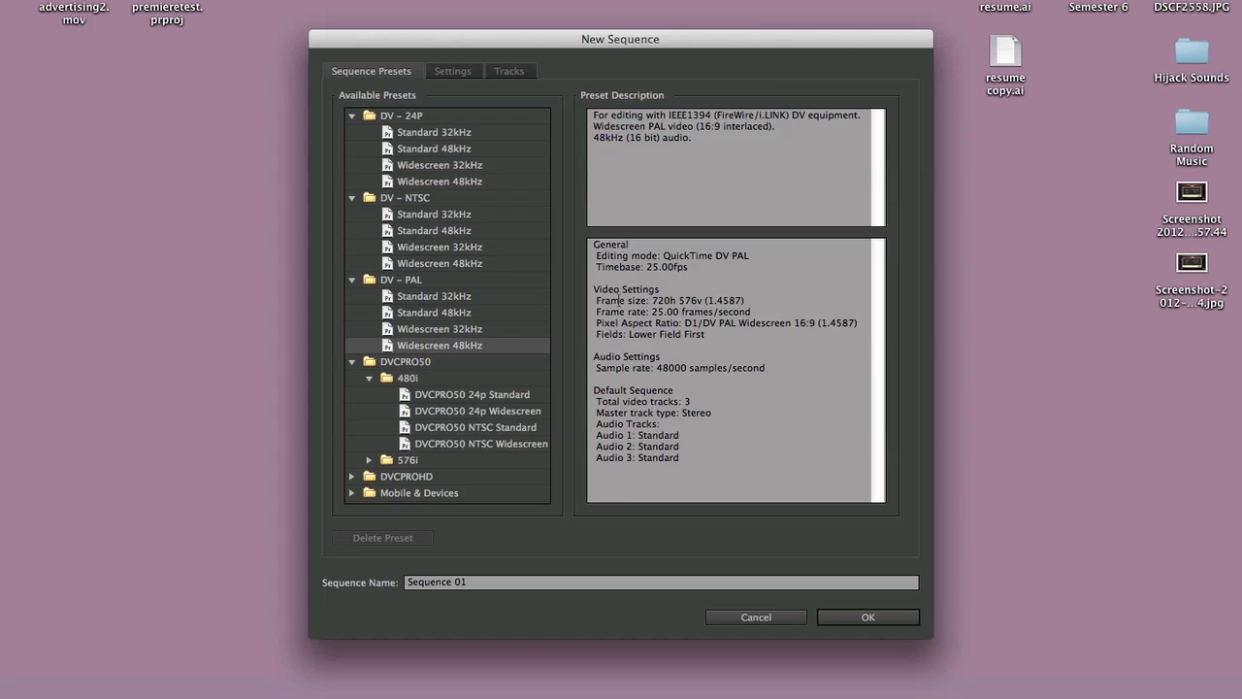
- Check the frame size and timebase in the description of the DV - PAL Widescreen 48kHz preset
drag(595, 301, 752, 301)
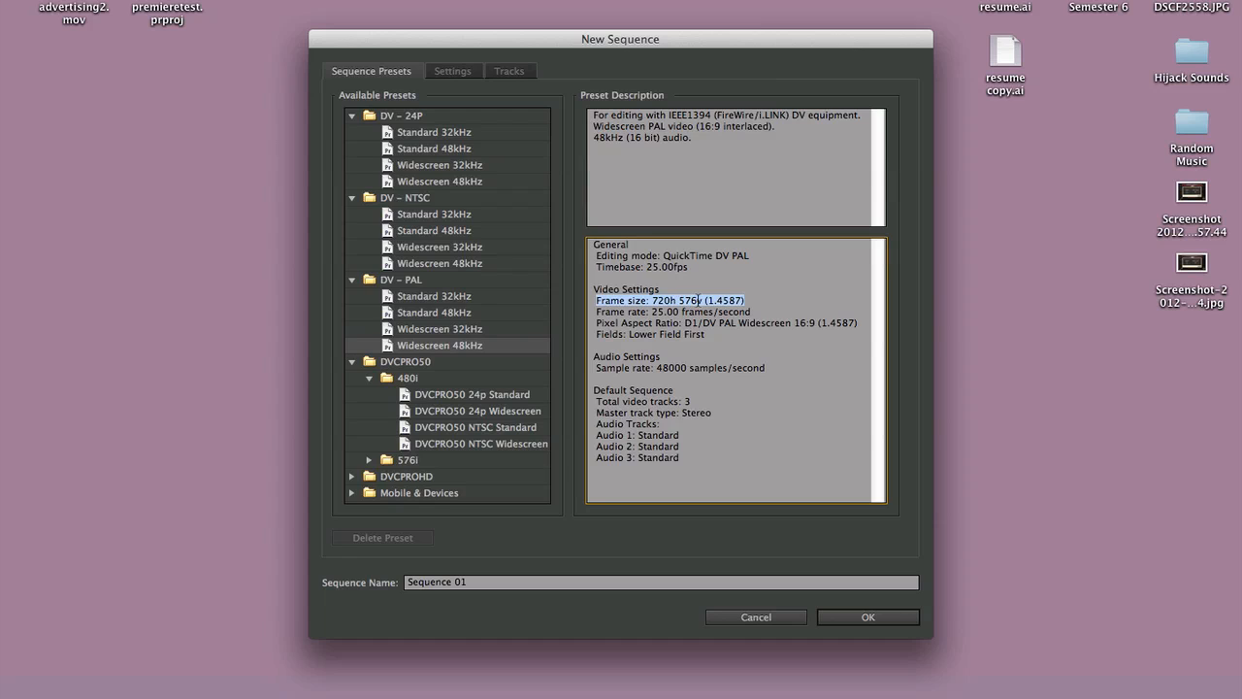
drag(642, 267, 716, 277)
click(646, 267)
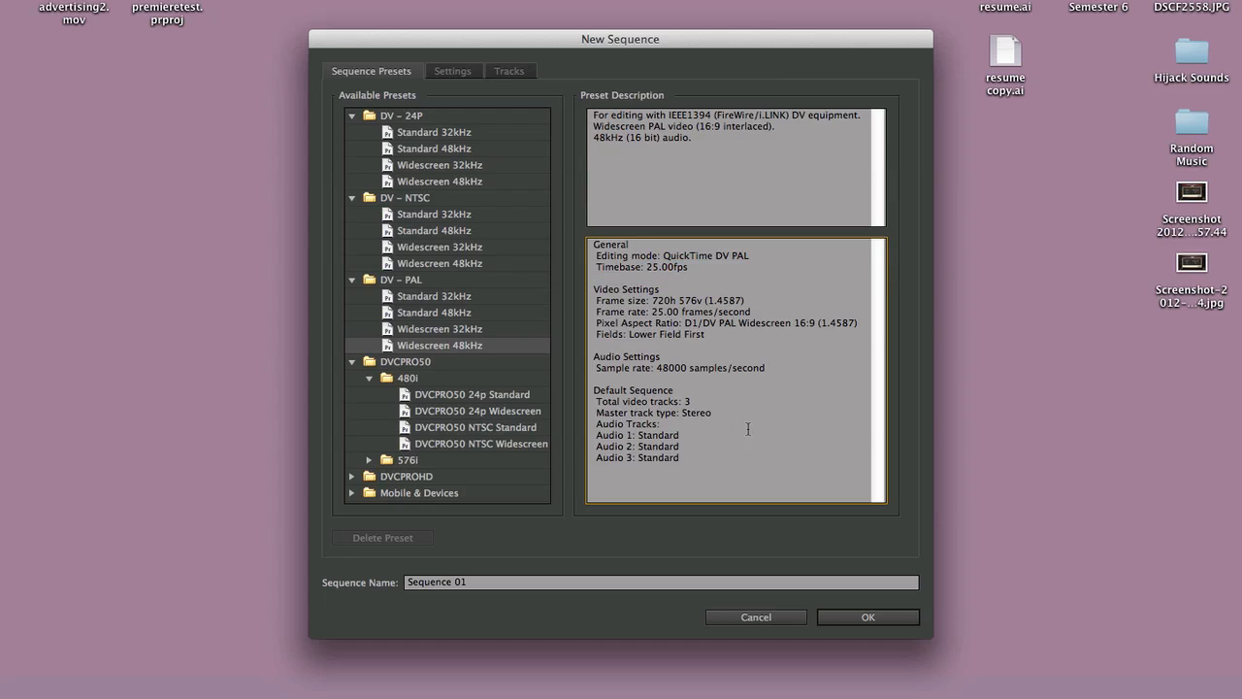
- Select the DVCPRO50 NTSC Standard sequence preset and collapse the DV - 24P, DV - NTSC and DV - PAL groups
click(444, 446)
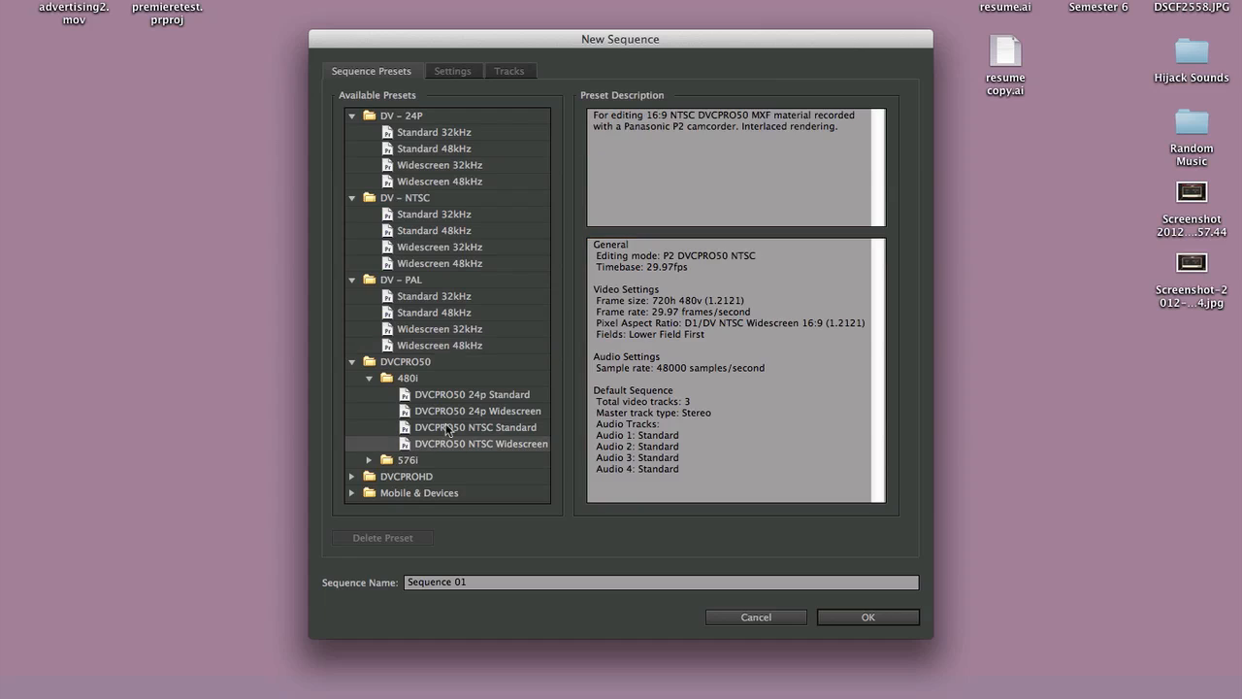
click(449, 429)
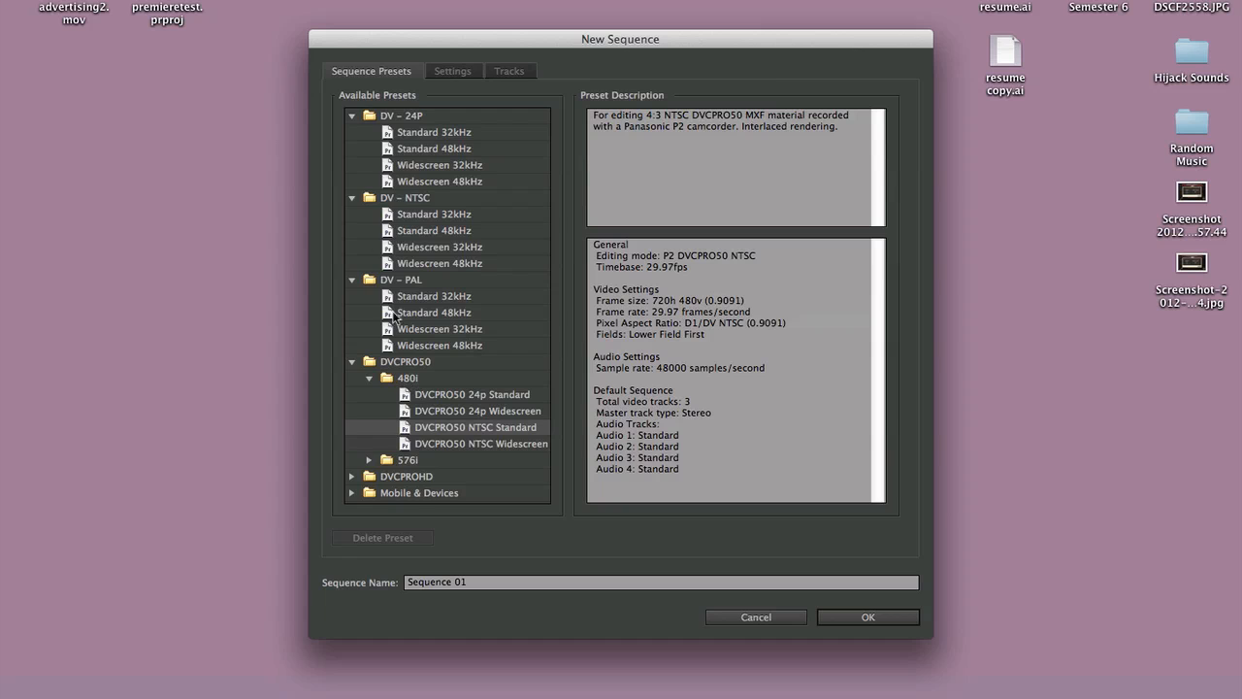
click(351, 116)
click(352, 133)
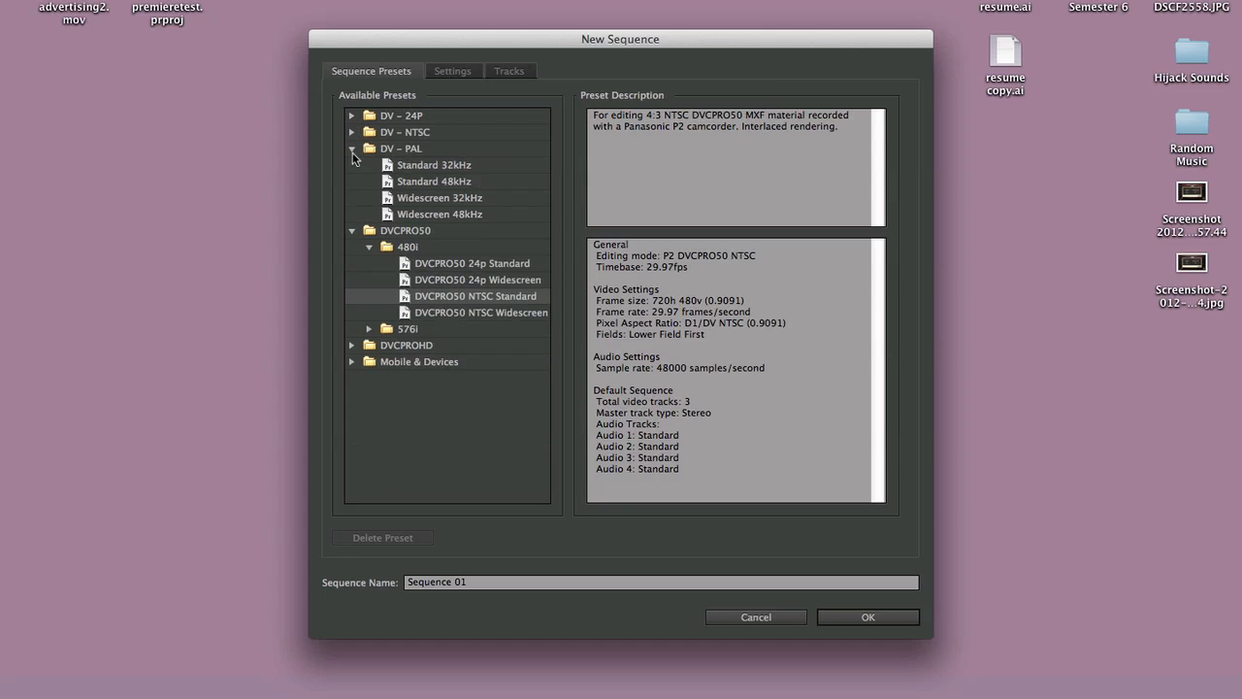
click(353, 151)
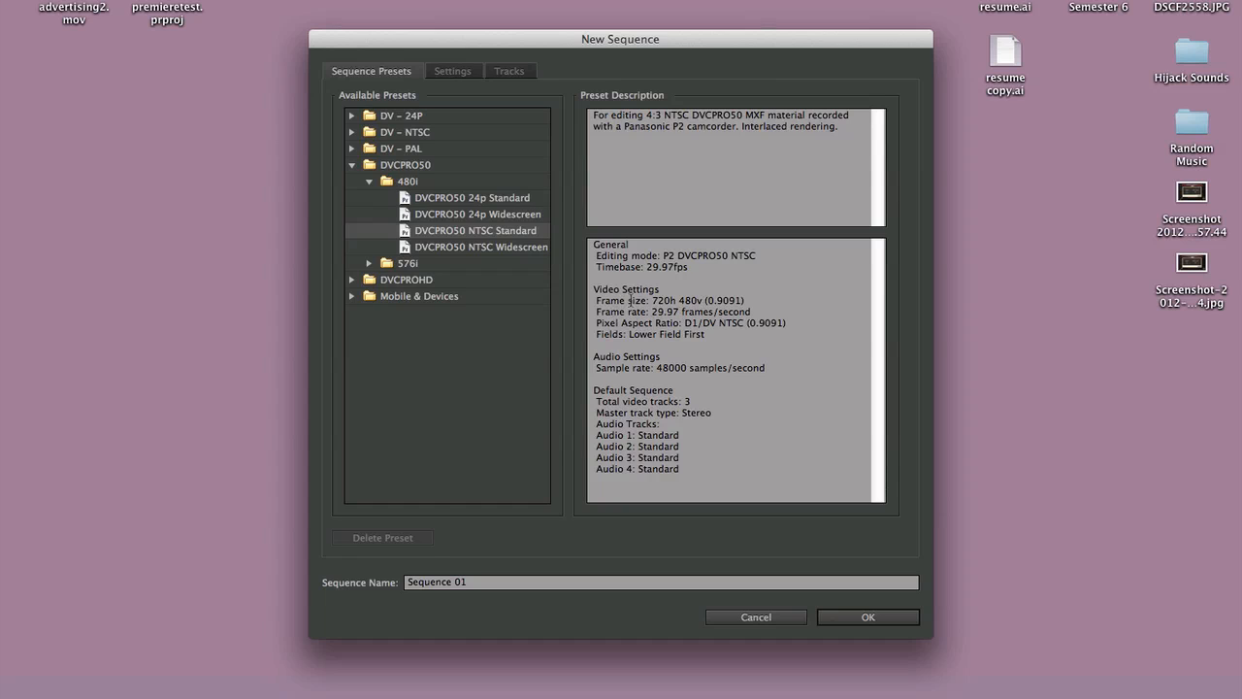
- Check the preset's timebase, and inspect the dimensions and codecs of MVI_9017.MOV in its Finder file information
double_click(649, 267)
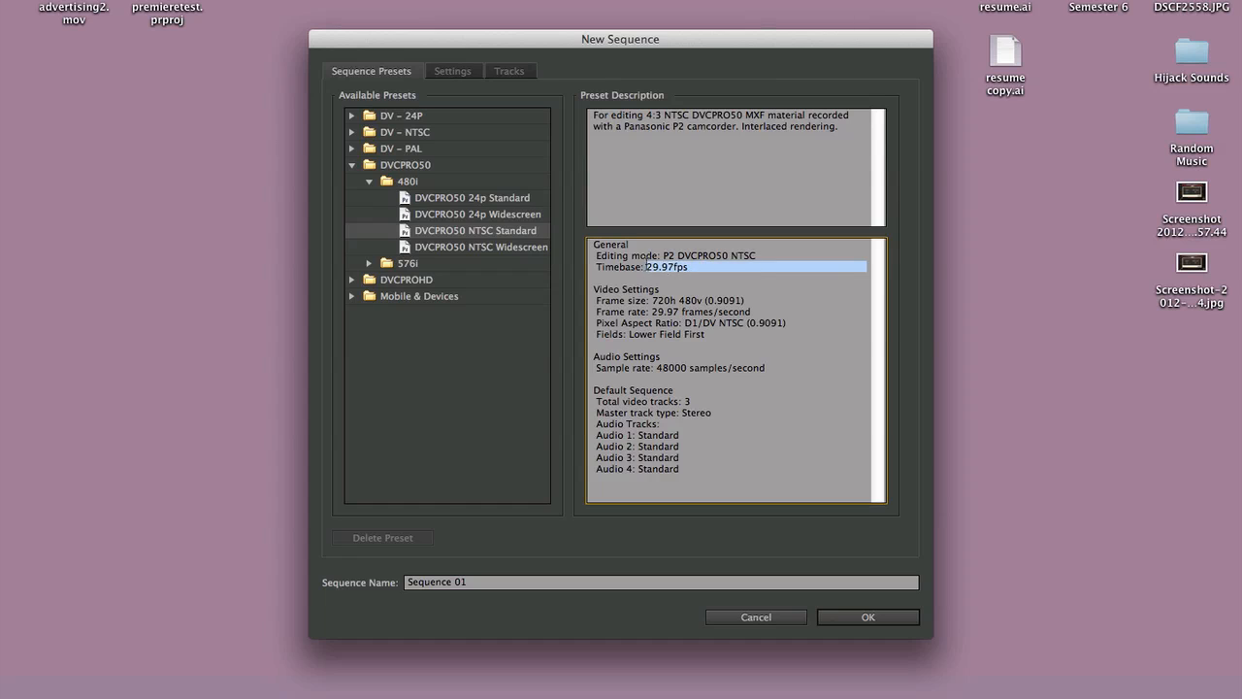
click(683, 266)
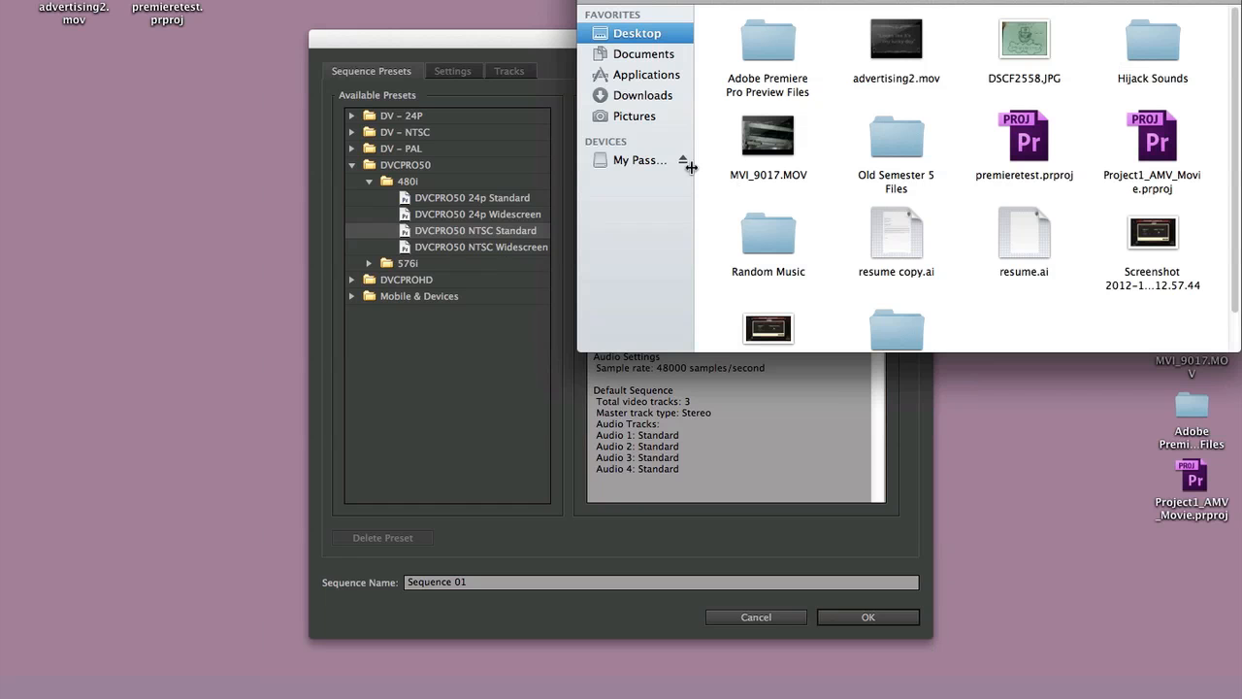
right_click(794, 155)
click(820, 233)
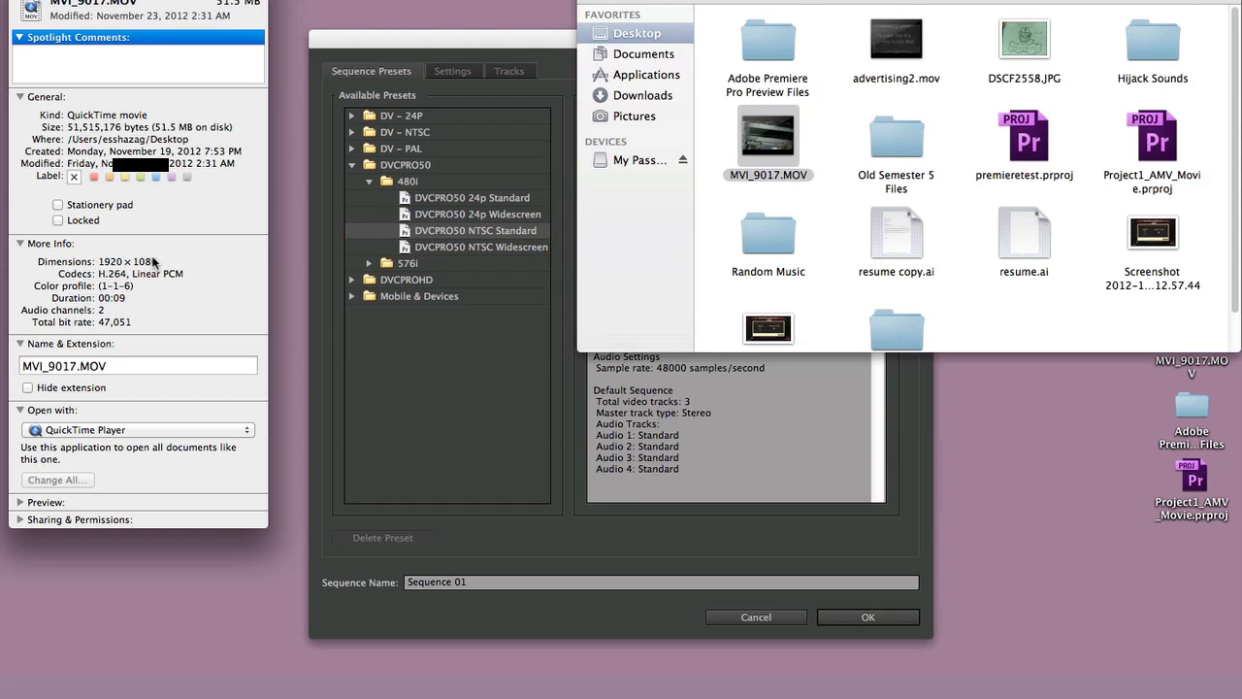
drag(97, 260, 165, 260)
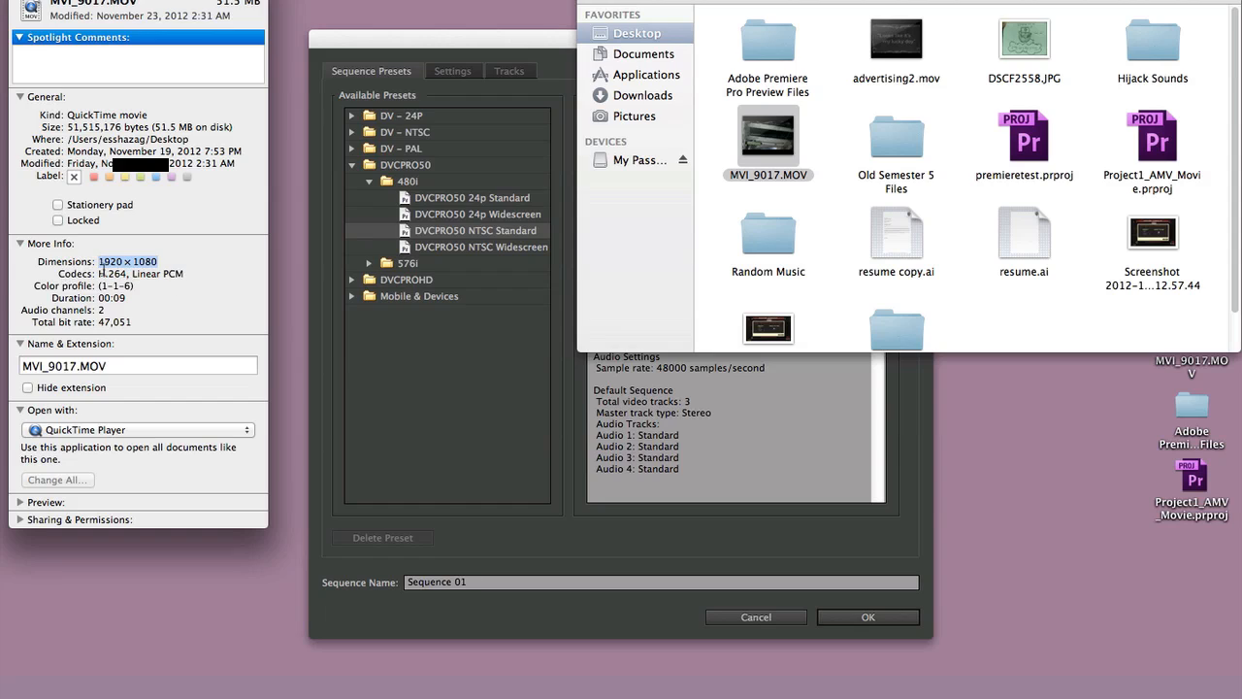
drag(170, 275, 98, 274)
key(super+w)
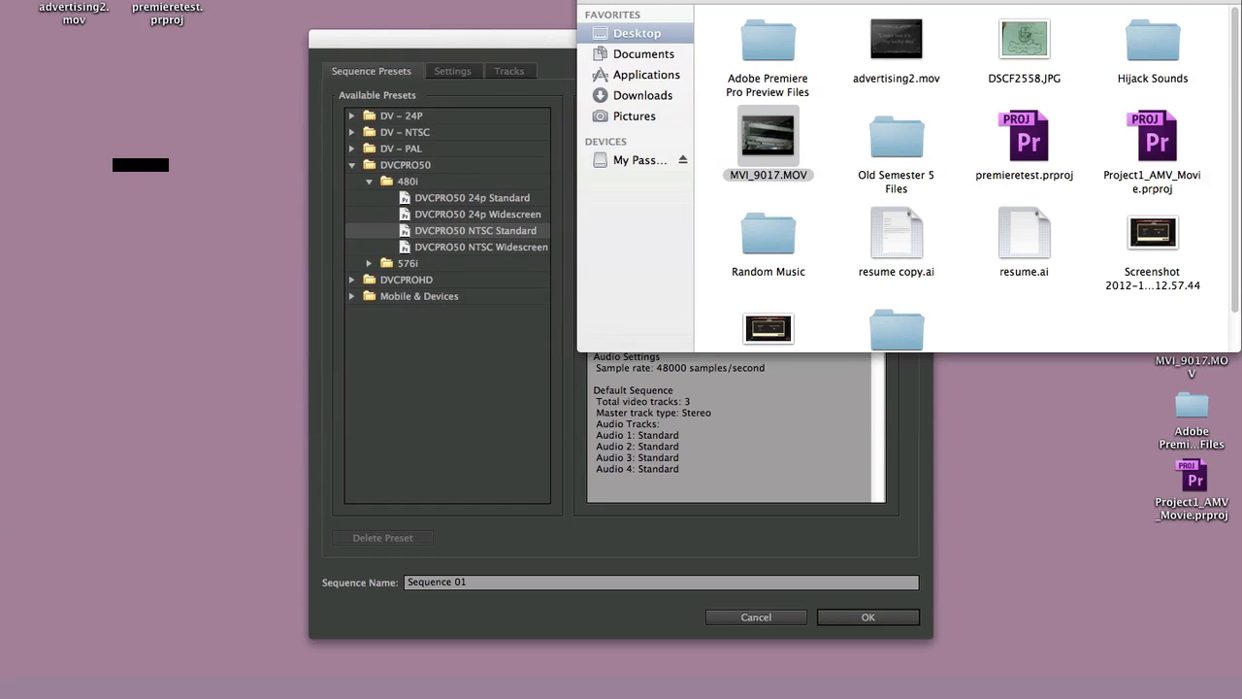
- Return to Premiere Pro's New Sequence settings and check the DVCPRO50 NTSC Standard preset's frame size
click(465, 384)
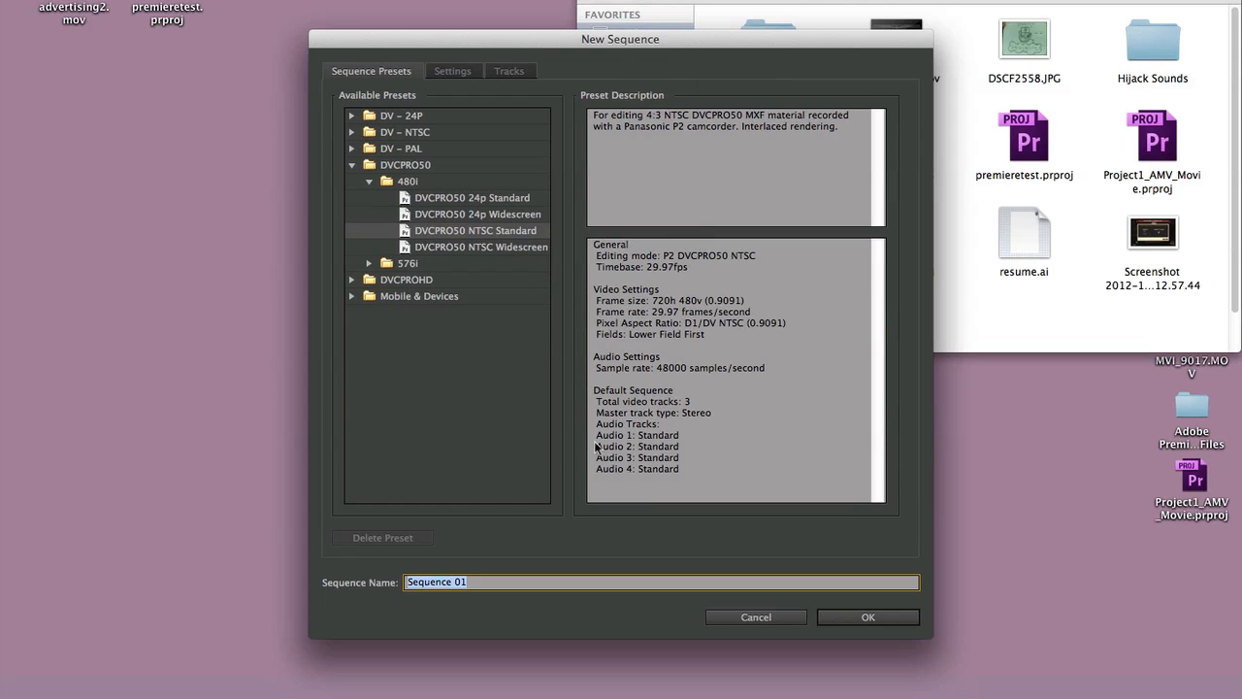
drag(652, 300, 708, 299)
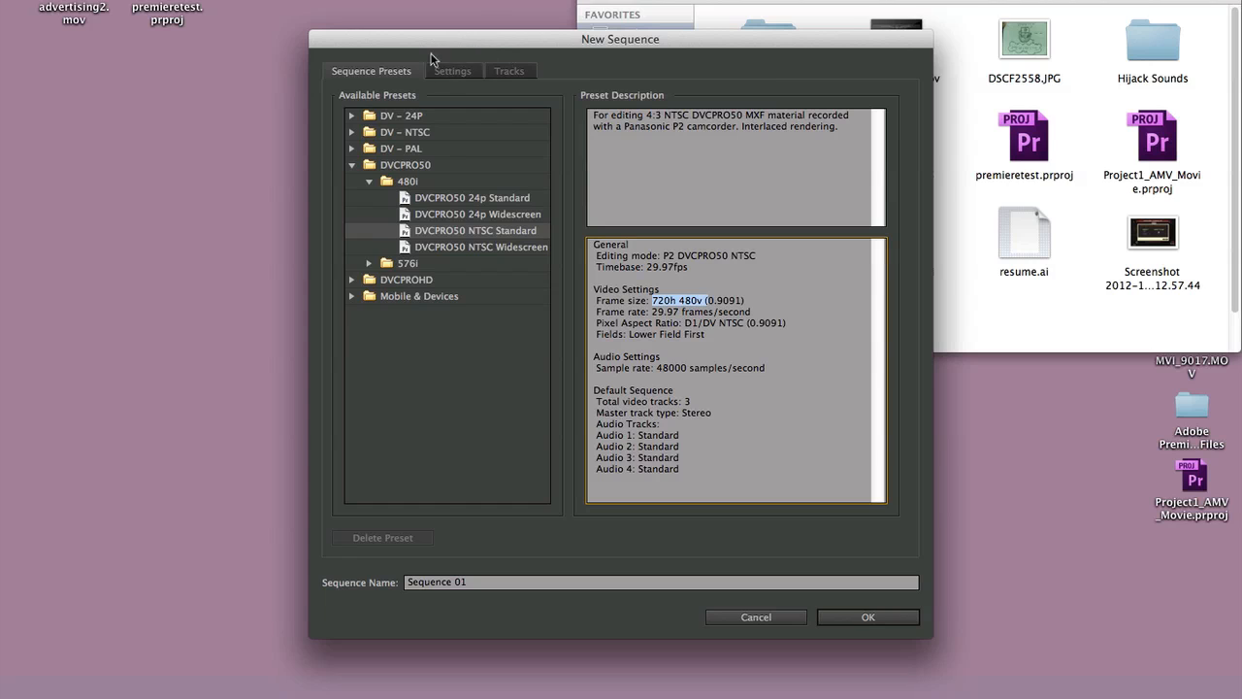
- Try the Custom editing mode for the sequence and view its timebase options
click(474, 71)
click(509, 98)
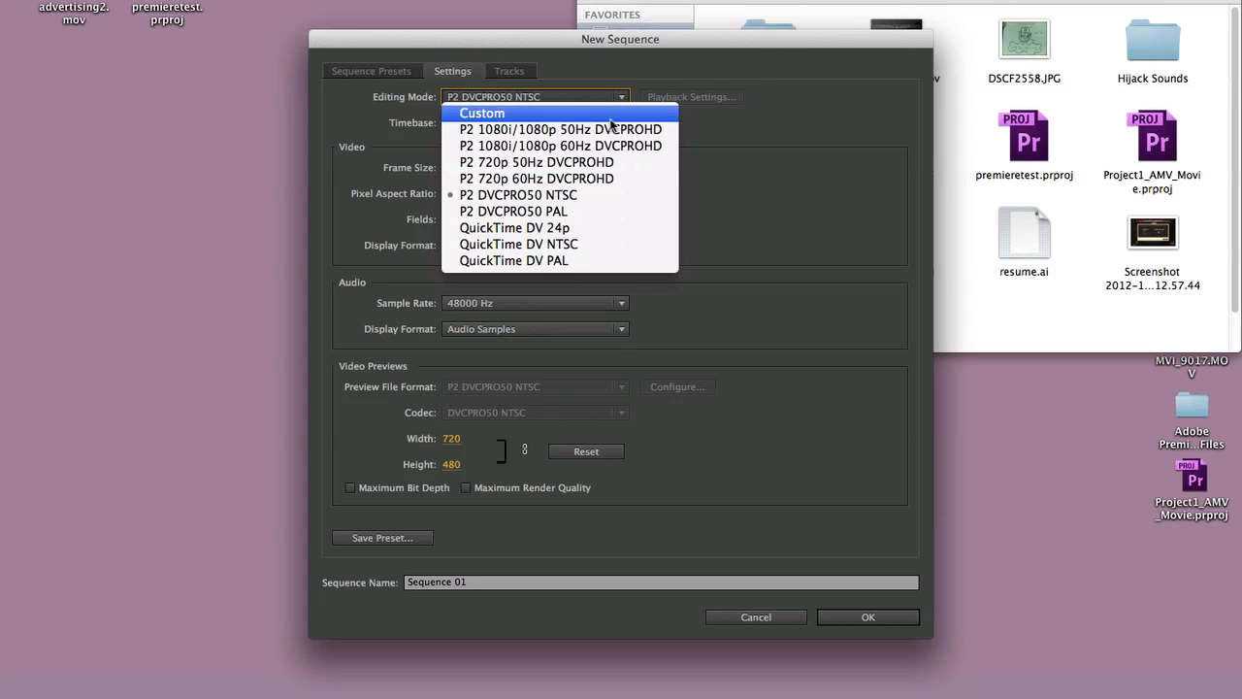
click(610, 116)
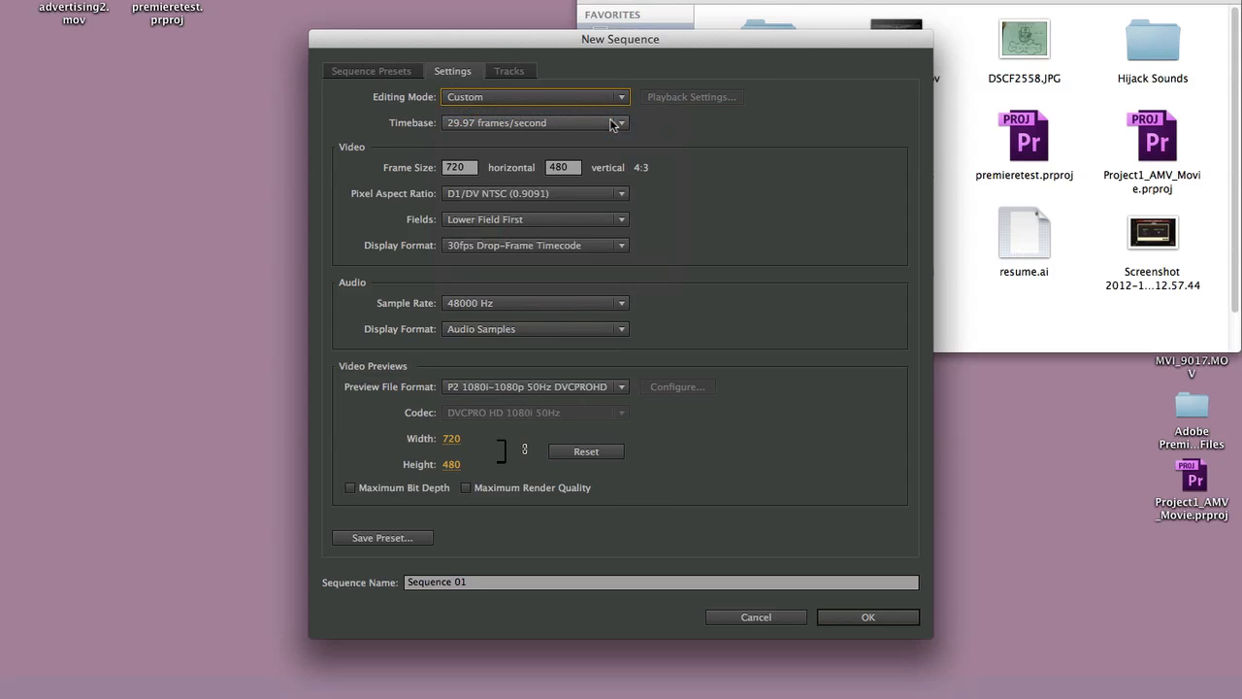
click(613, 124)
click(697, 167)
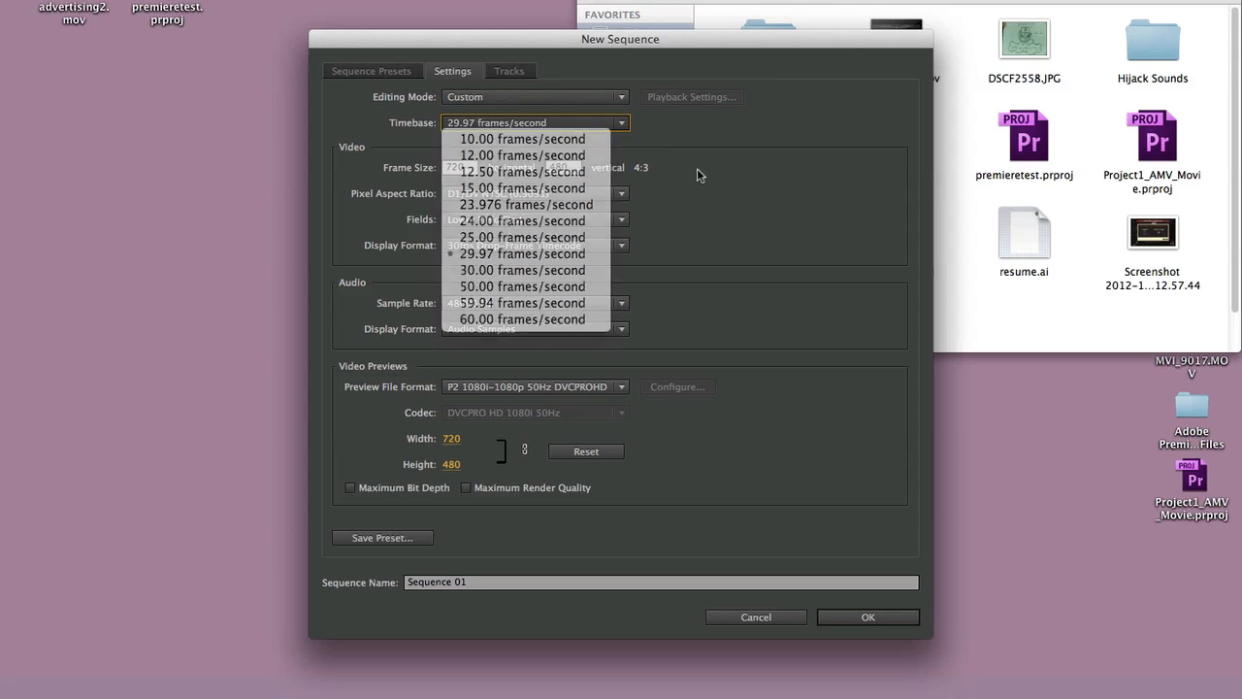
- Set the sequence's editing mode to P2 DVCPRO50 NTSC and view the timebase options it offers
click(588, 98)
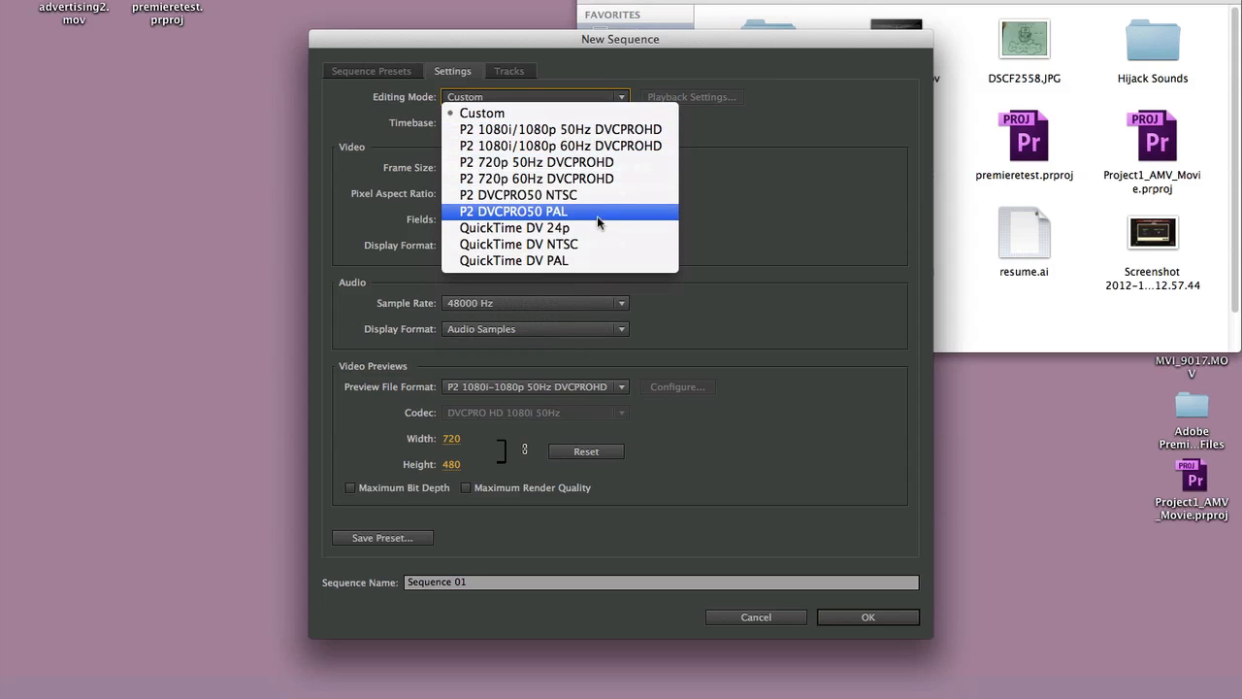
click(596, 197)
click(563, 123)
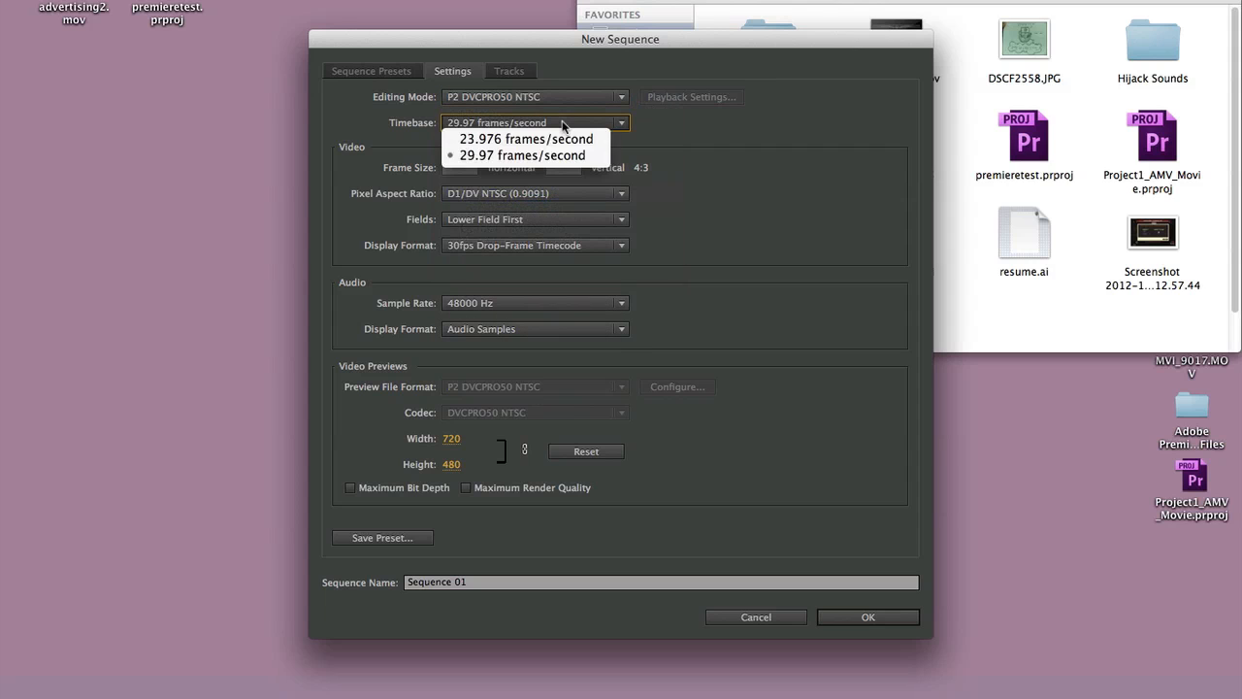
click(688, 146)
- Try the P2 DVCPRO50 PAL editing mode for the sequence and view the timebase options it offers
click(610, 98)
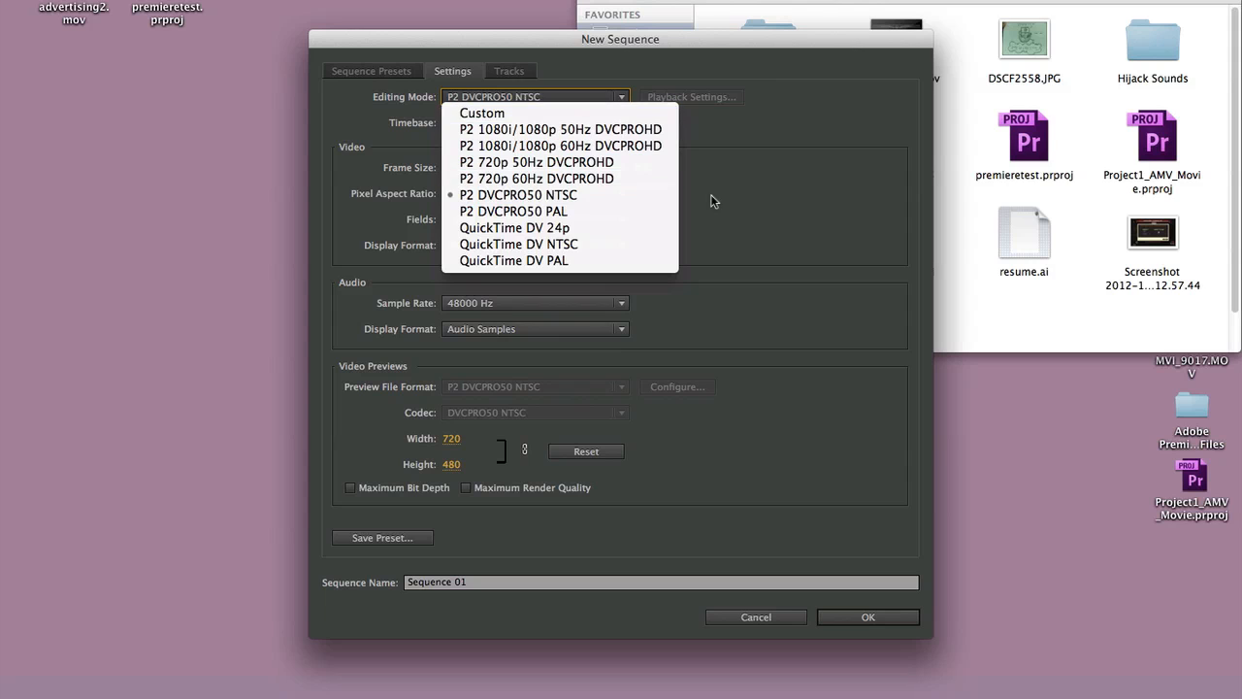
click(658, 213)
click(584, 122)
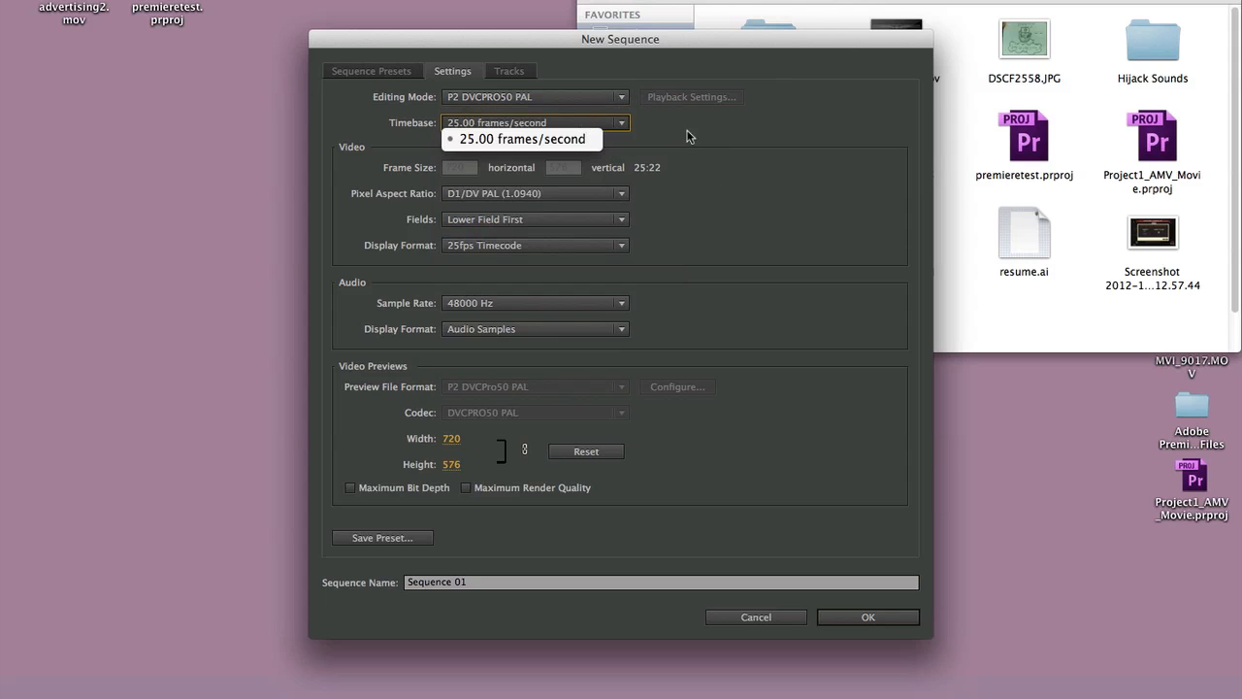
click(688, 136)
click(583, 101)
click(804, 179)
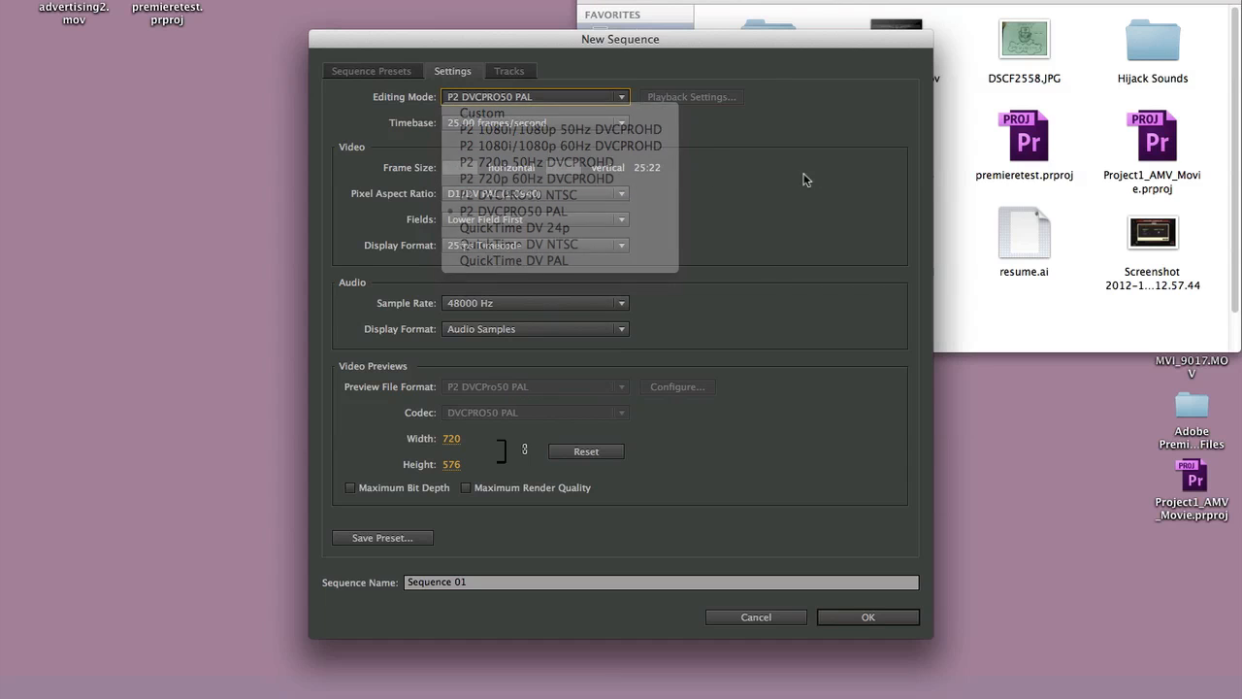
click(582, 195)
click(761, 167)
- Set the sequence's editing mode to Custom and its pixel aspect ratio to Square Pixels (1.0)
click(584, 98)
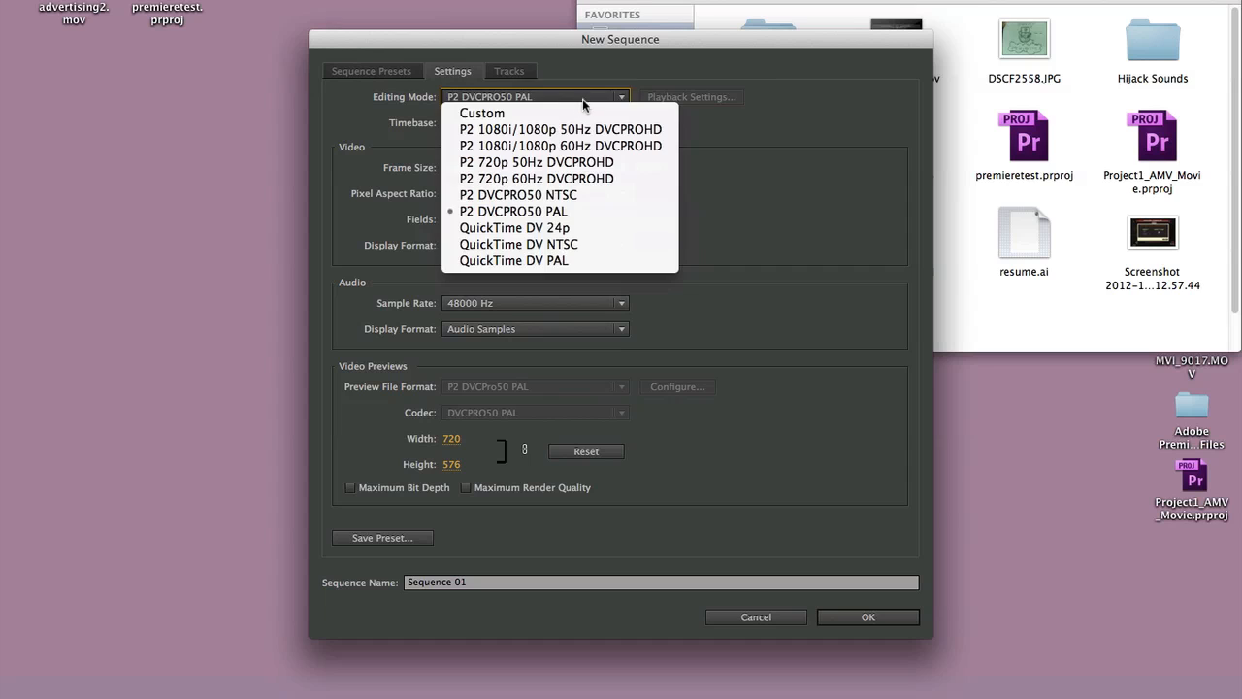
click(573, 113)
click(564, 198)
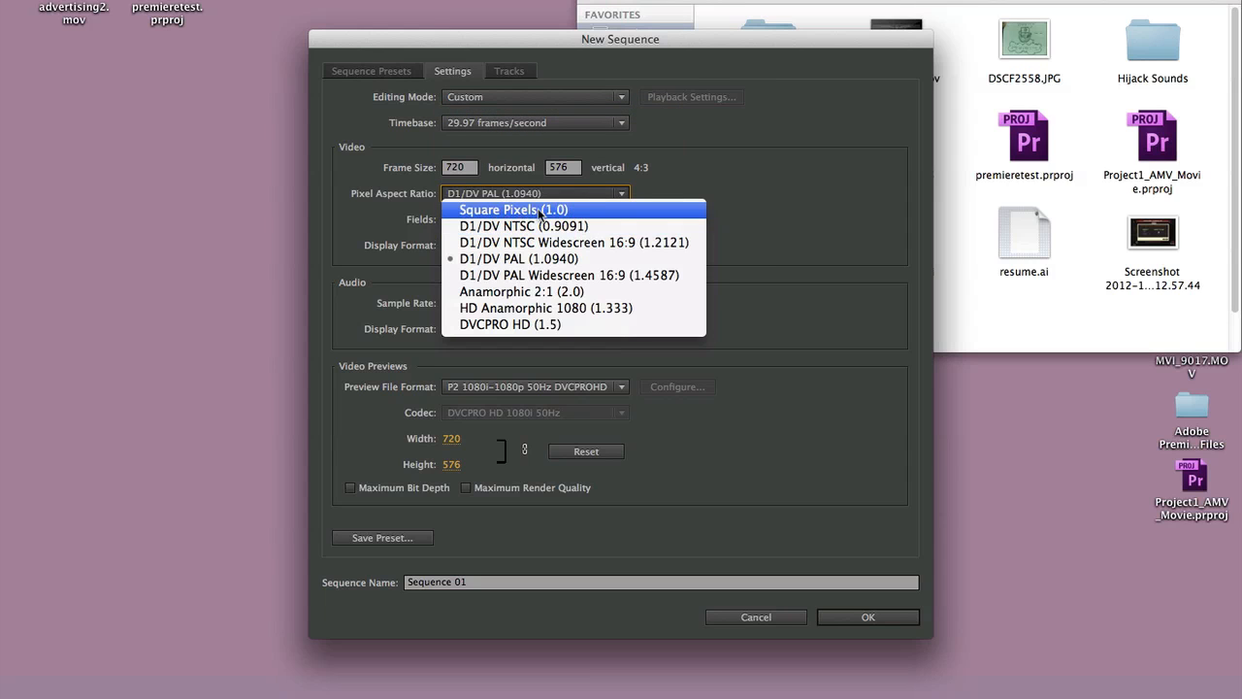
click(534, 212)
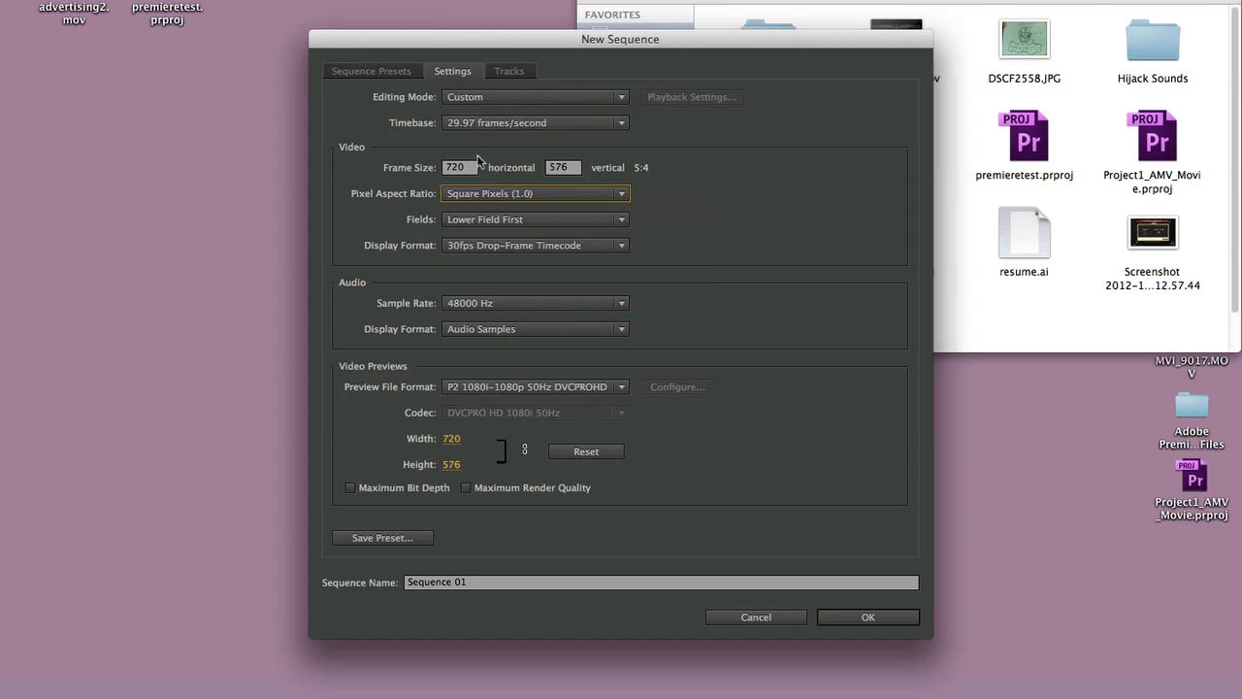
- Set the sequence's frame size to 1920 horizontal by 1280 vertical
click(460, 167)
text(1)
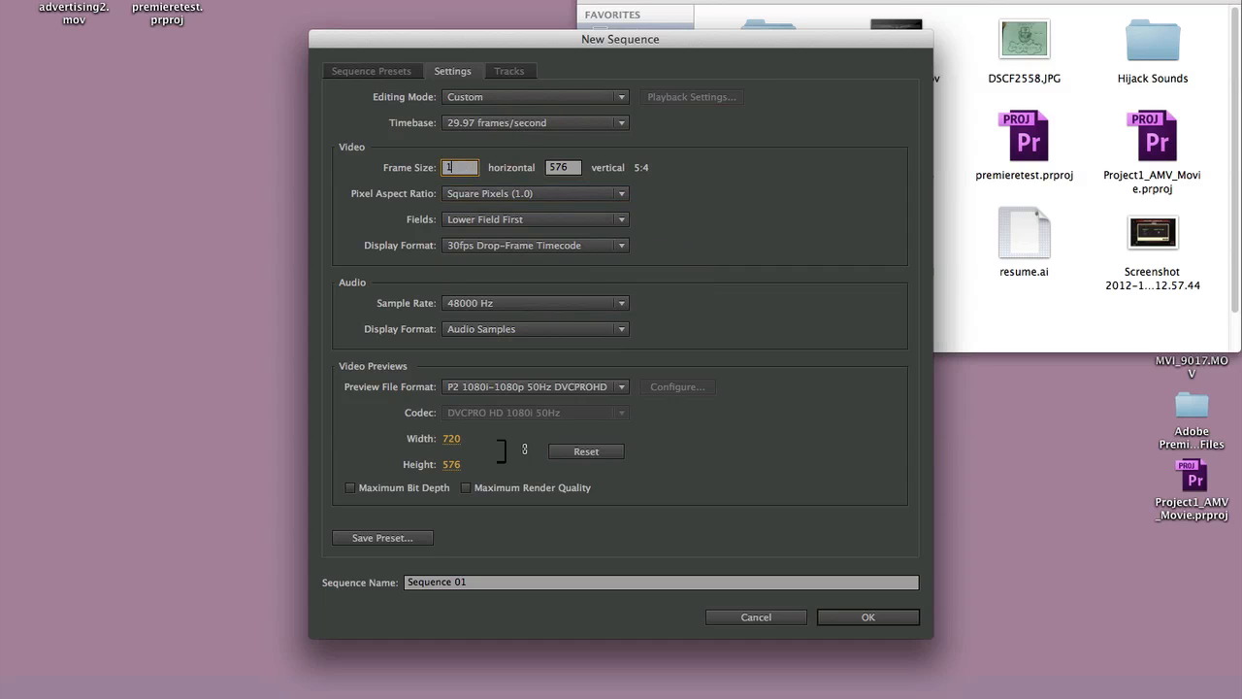
text(920)
key(Tab)
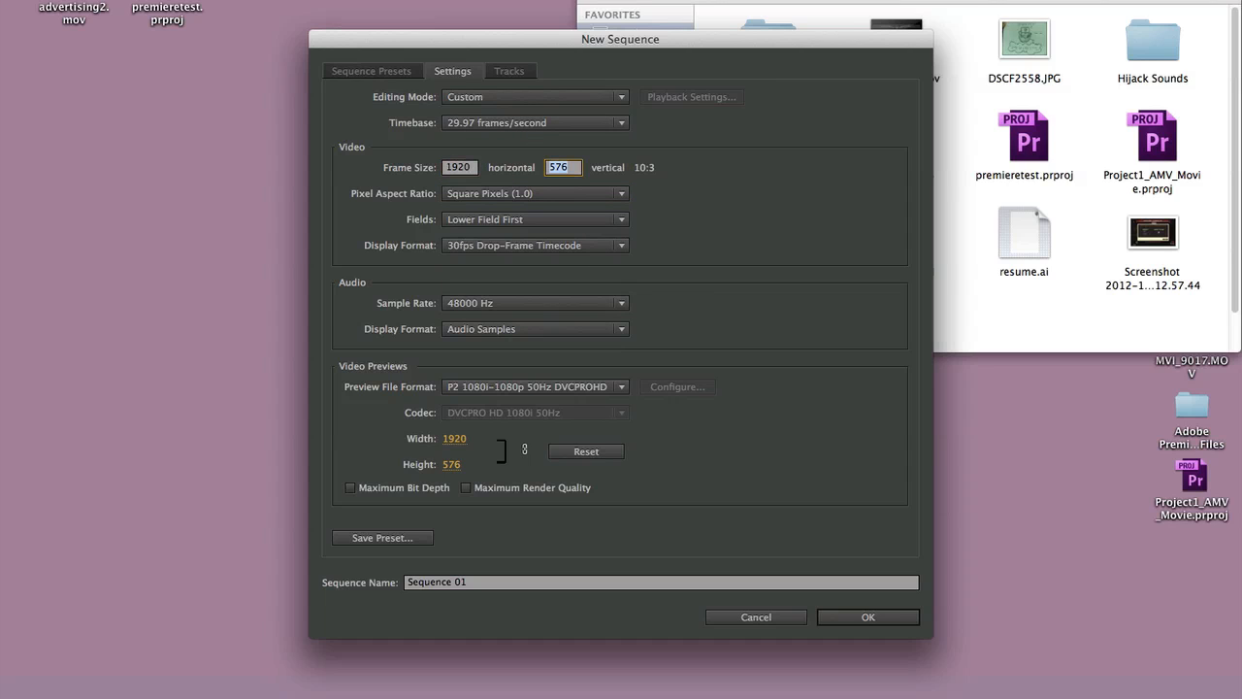
text(1280)
click(694, 165)
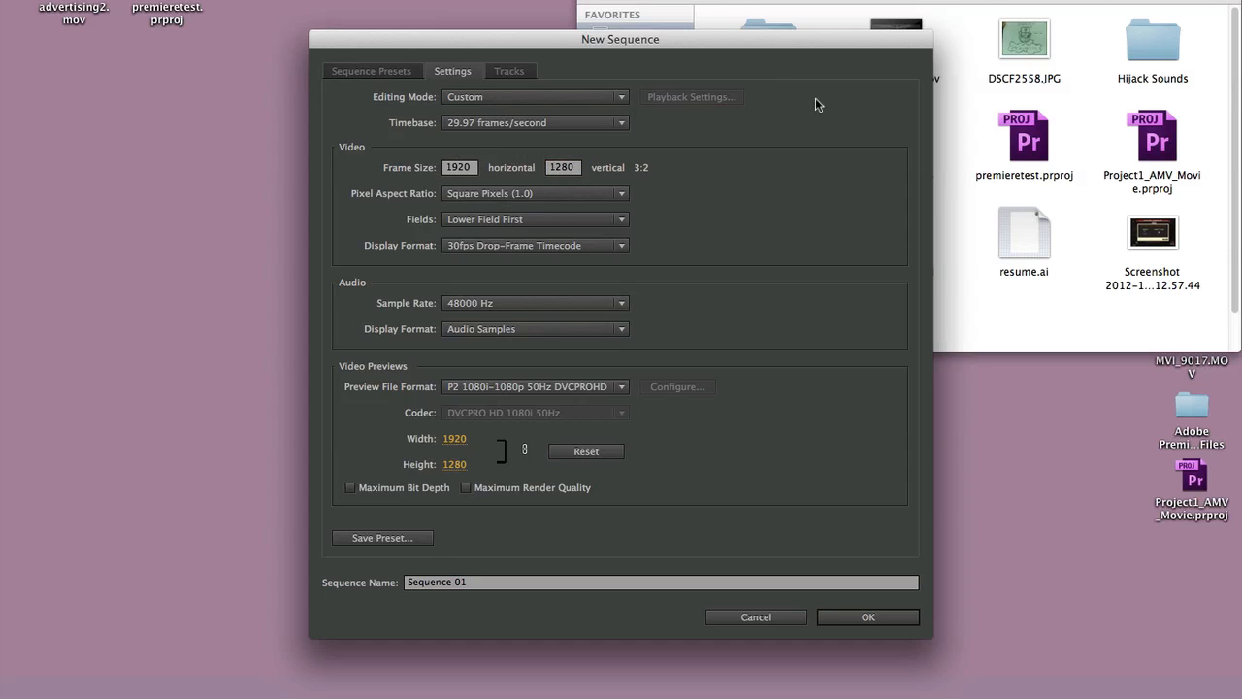
- Look up MVI_9017.MOV in Finder, and return to the New Sequence settings to check the audio sample rate options
click(956, 176)
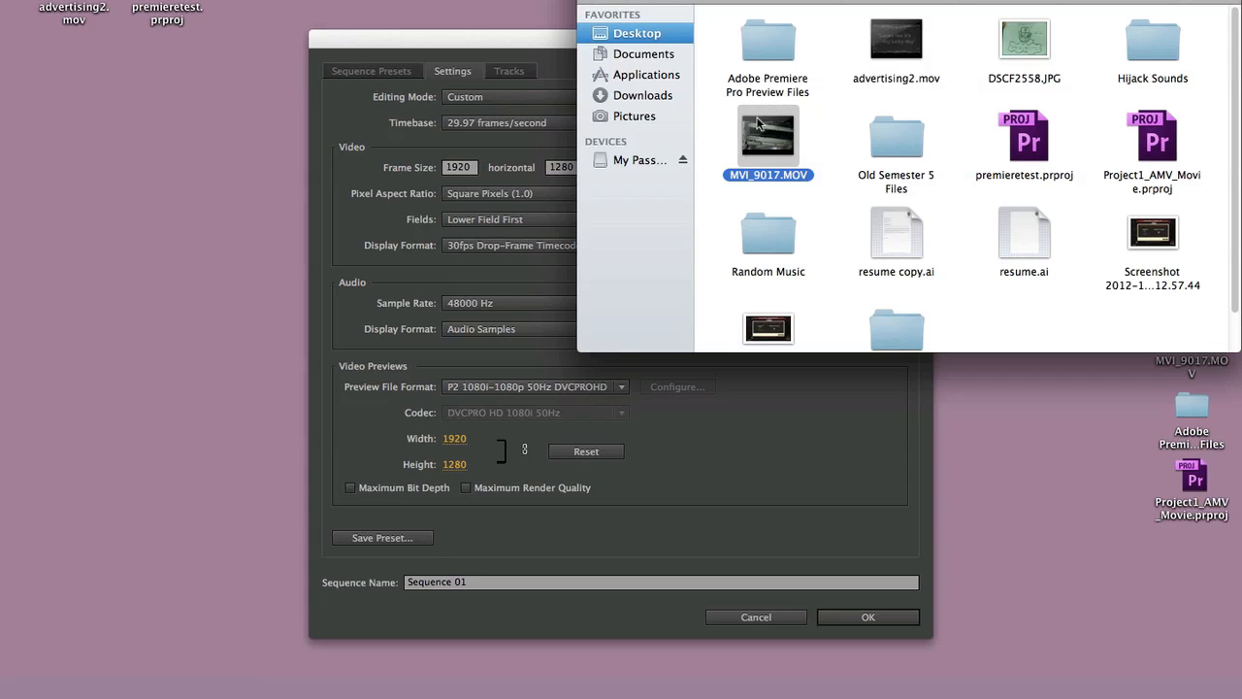
click(415, 171)
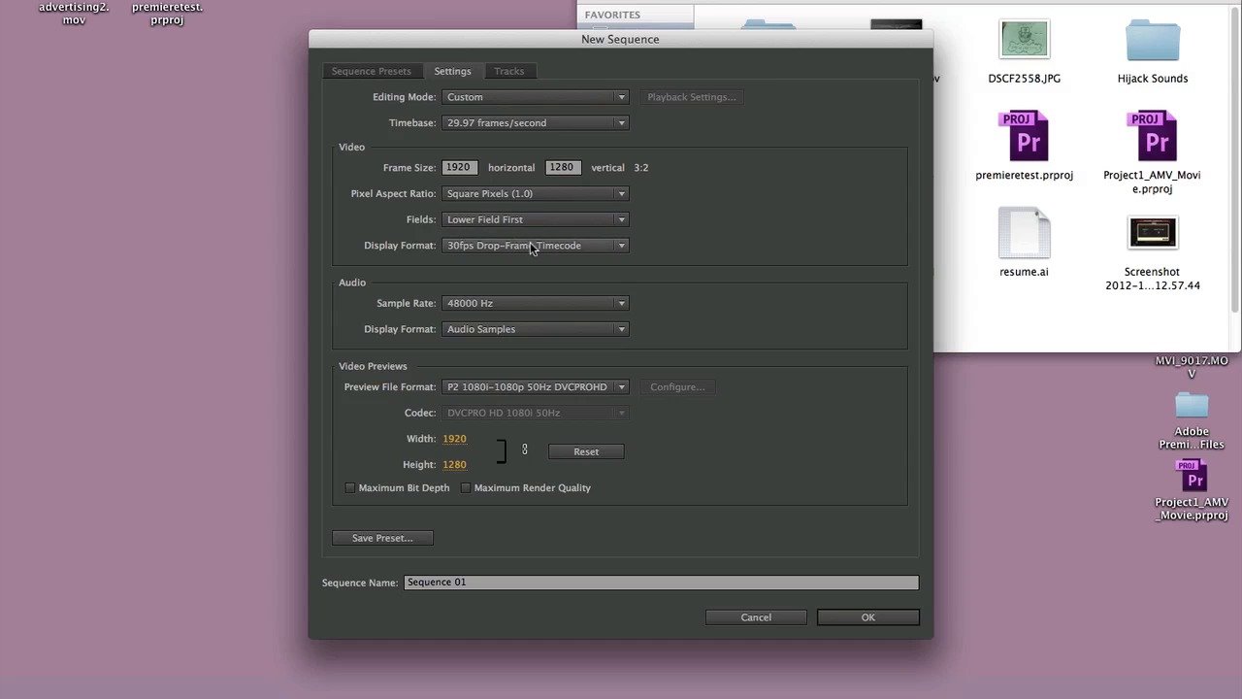
click(477, 306)
click(680, 283)
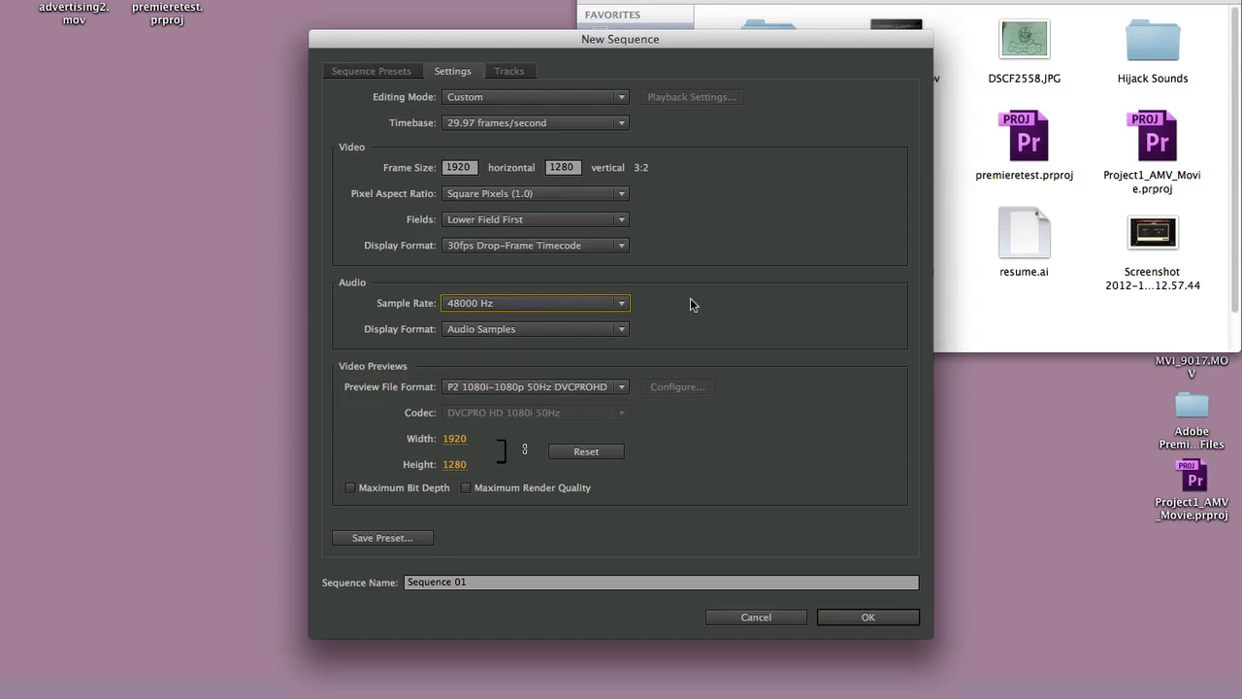
- Review the new sequence's video and audio track setup, and create Sequence 01 with the custom settings
click(508, 72)
click(464, 64)
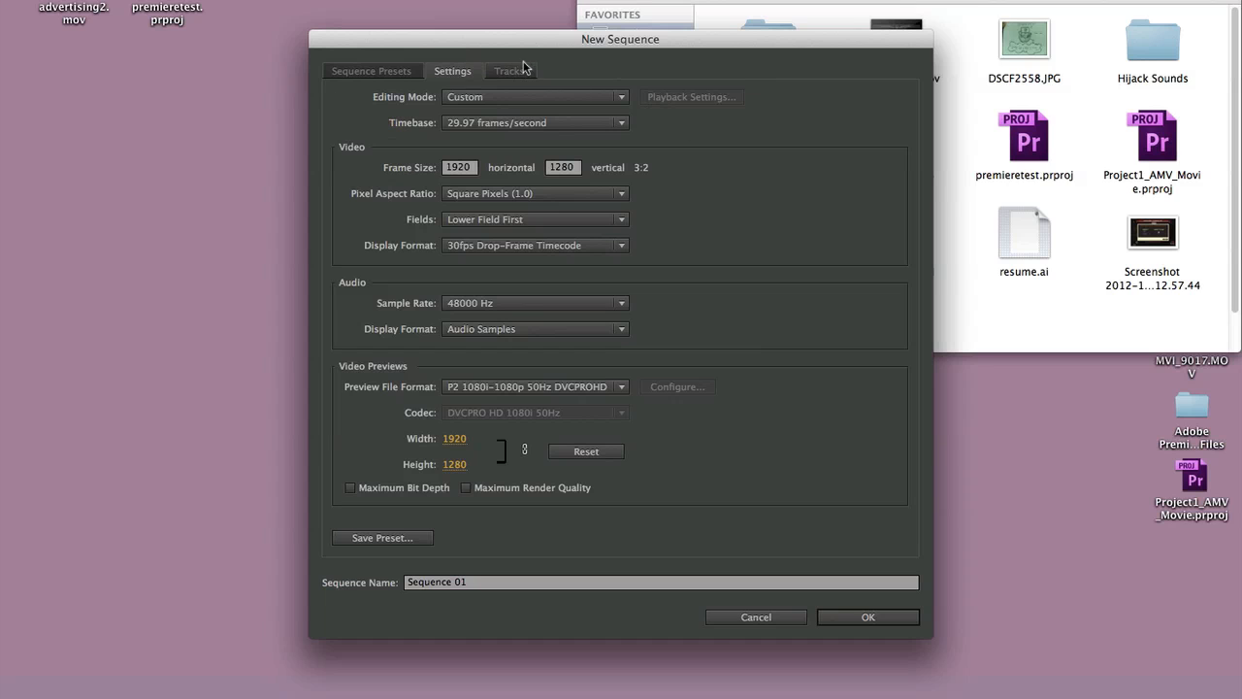
click(509, 71)
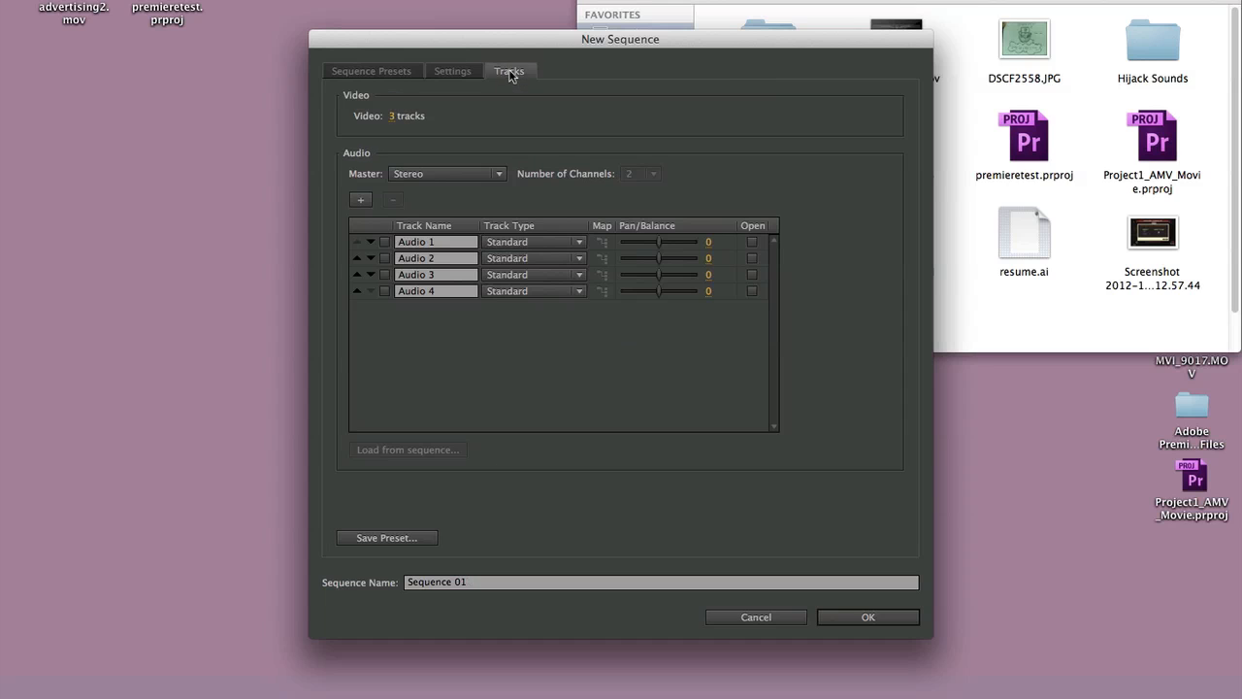
click(435, 71)
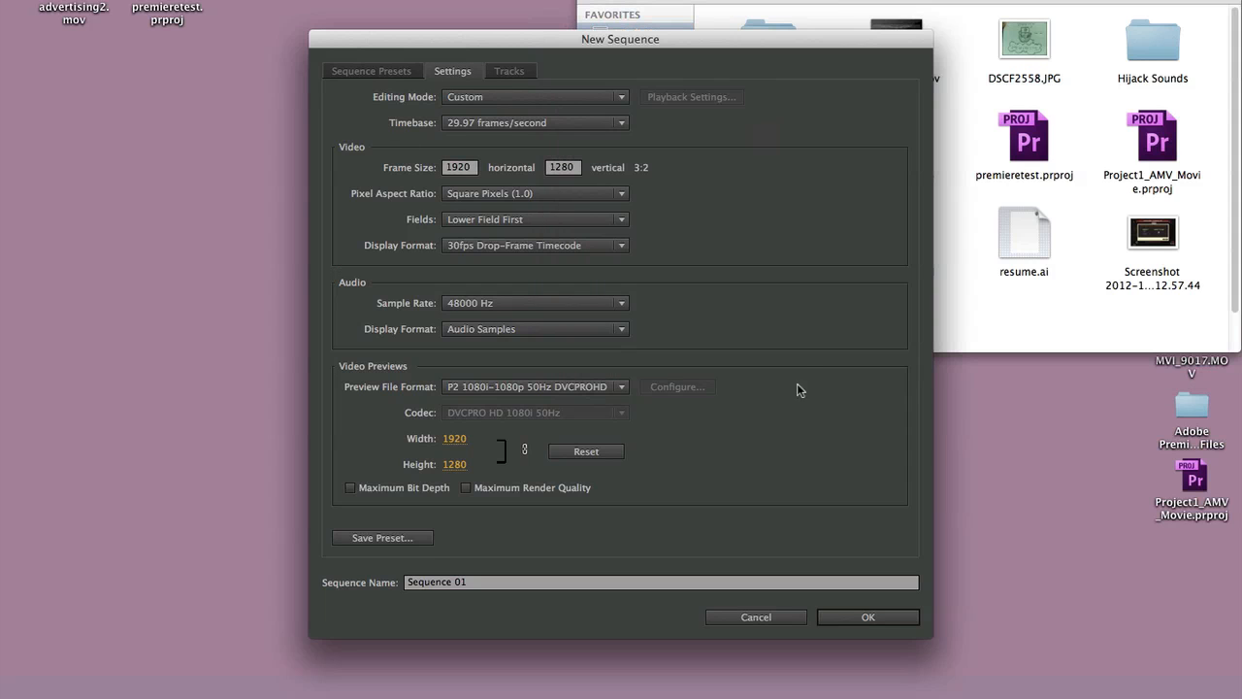
click(873, 619)
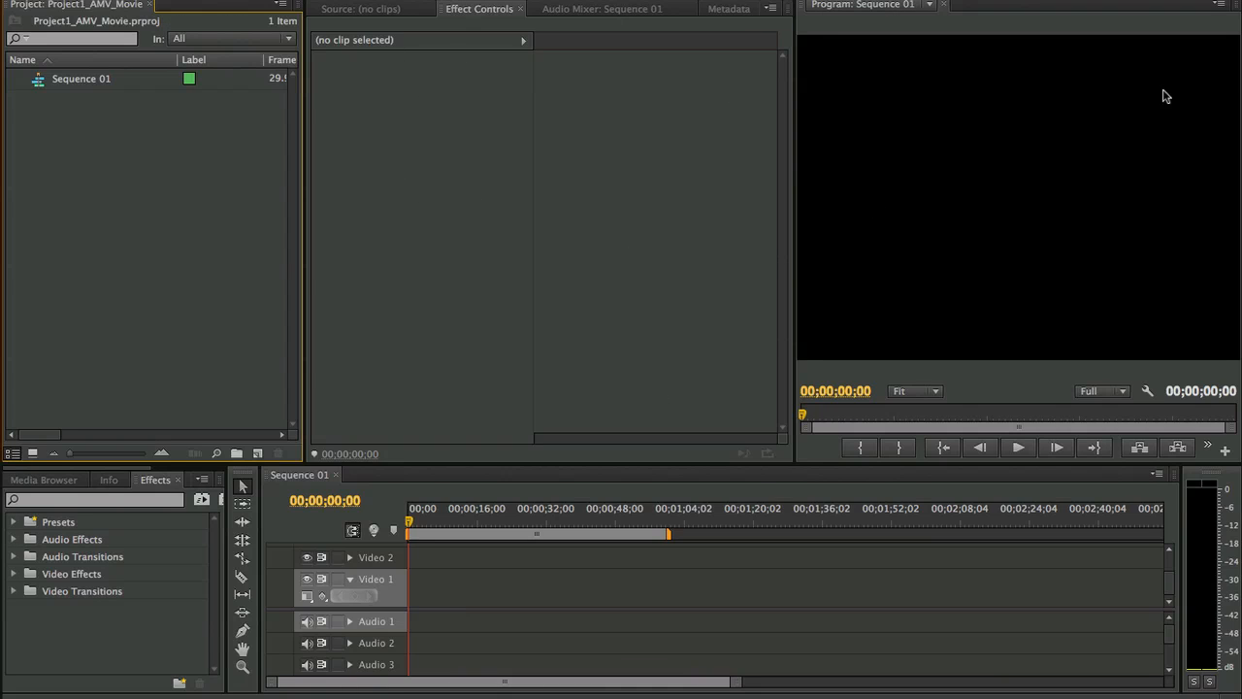
- View the available workspace layouts without switching to another one
click(409, 242)
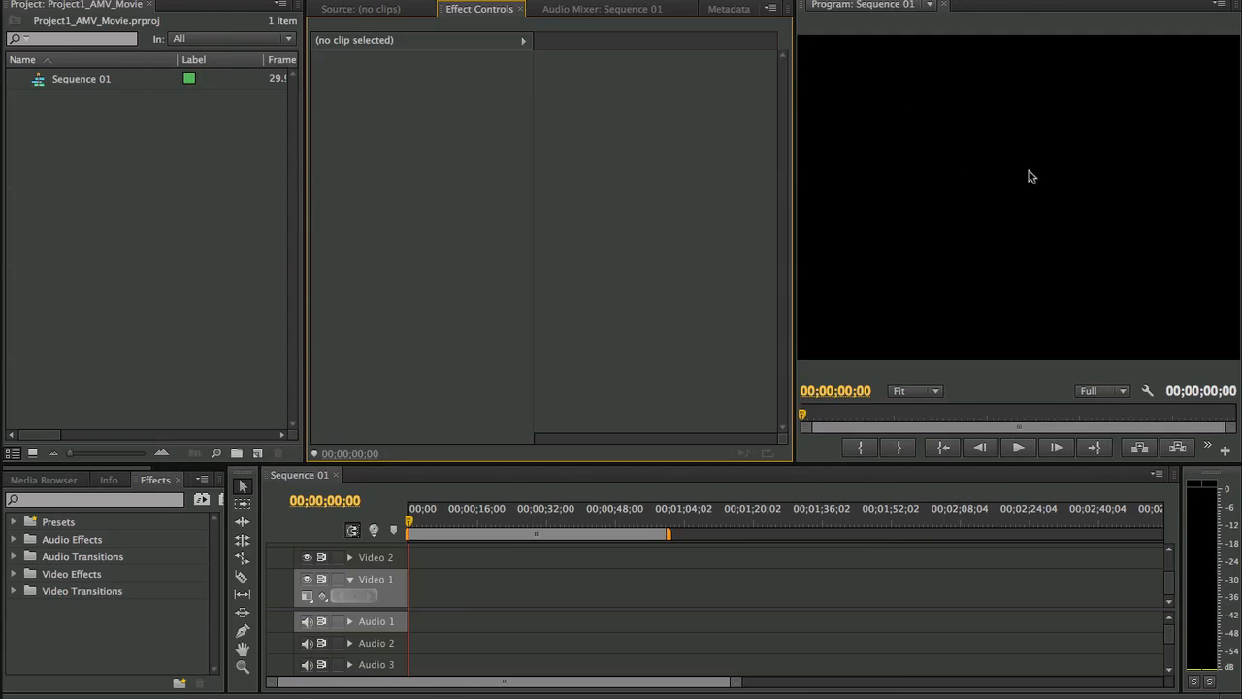
click(1009, 1)
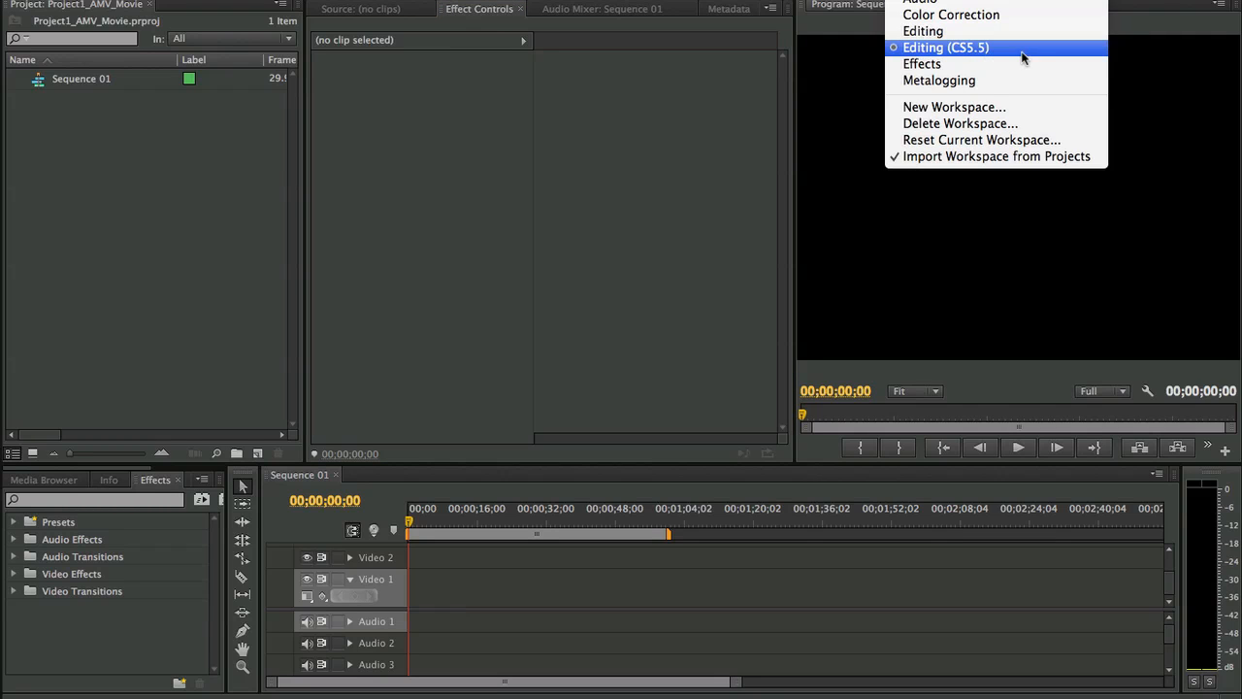
click(486, 215)
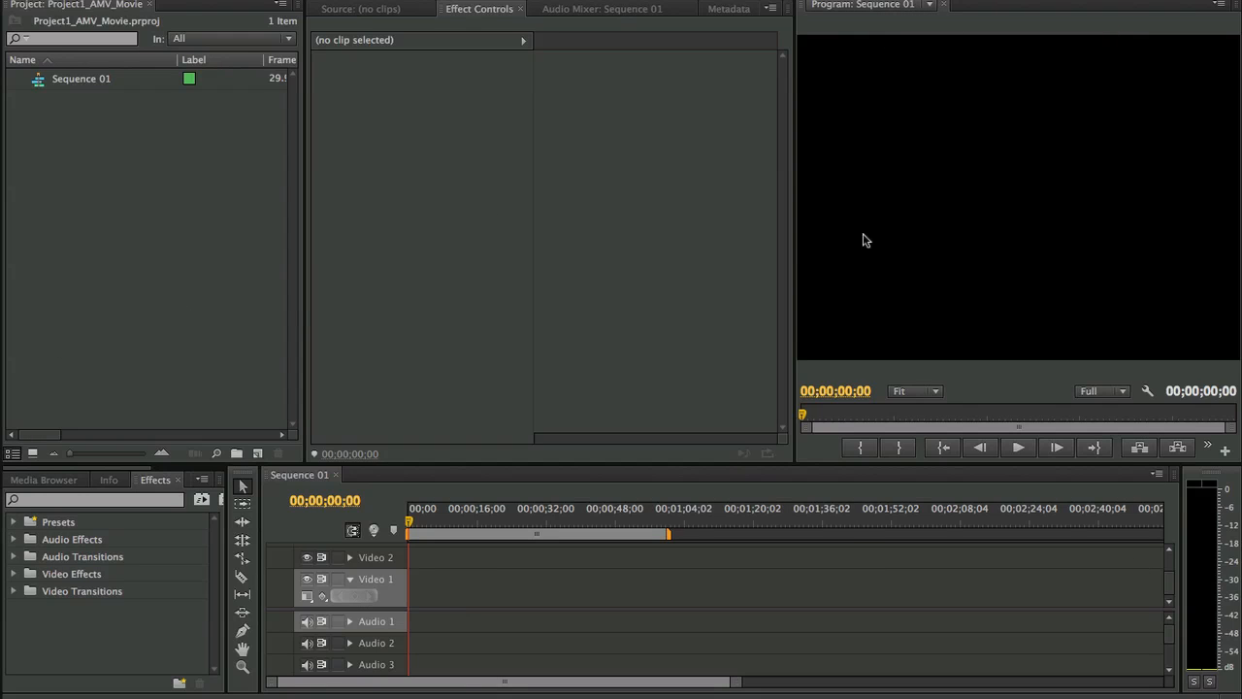
- Enlarge the Program Monitor by narrowing the neighbouring Effect Controls area to about half its width
drag(792, 210, 484, 241)
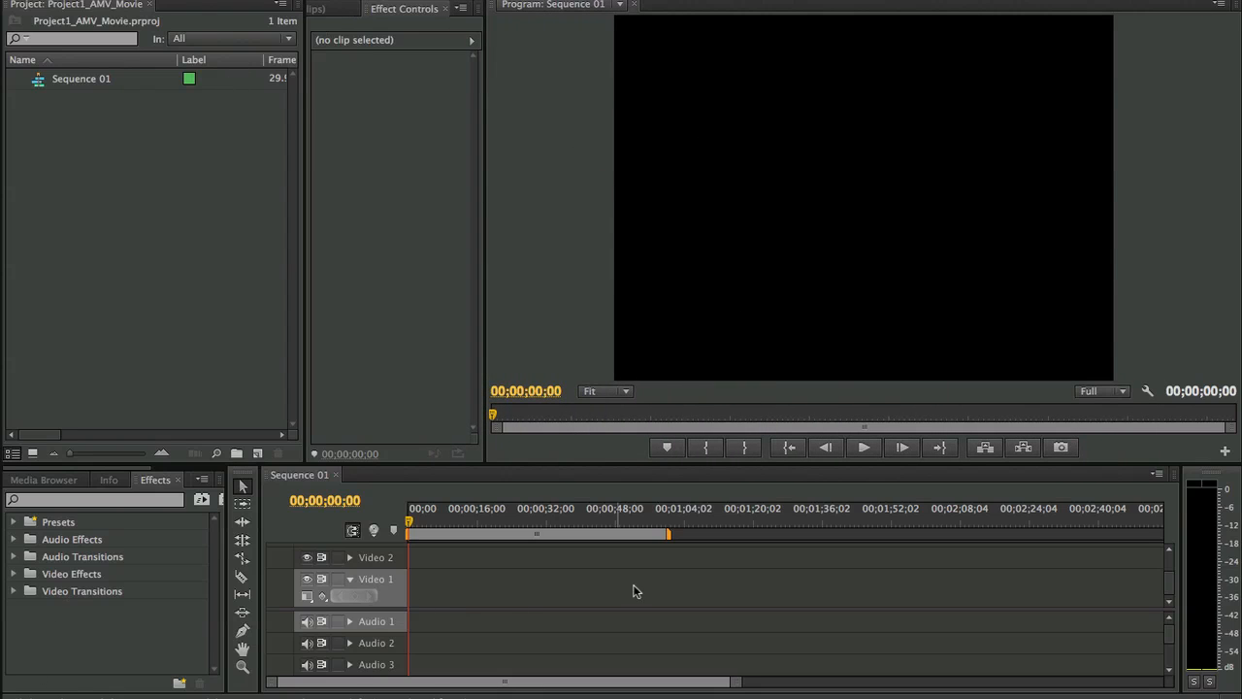
drag(485, 242, 590, 234)
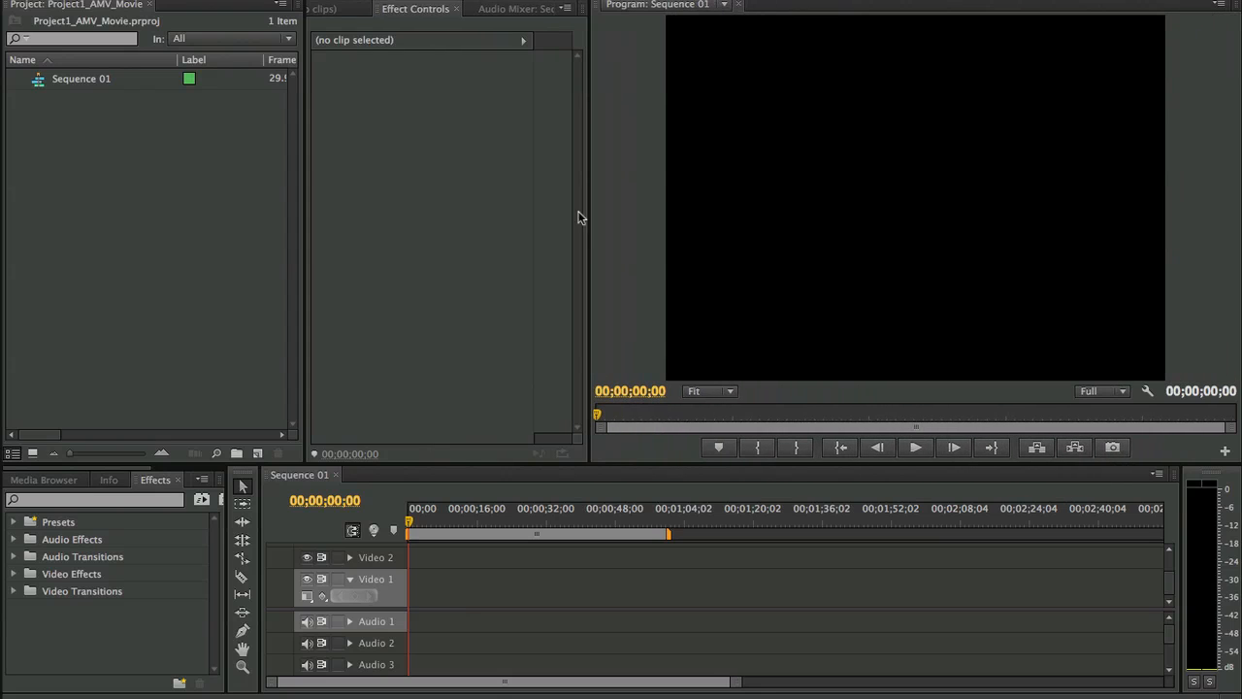
click(530, 70)
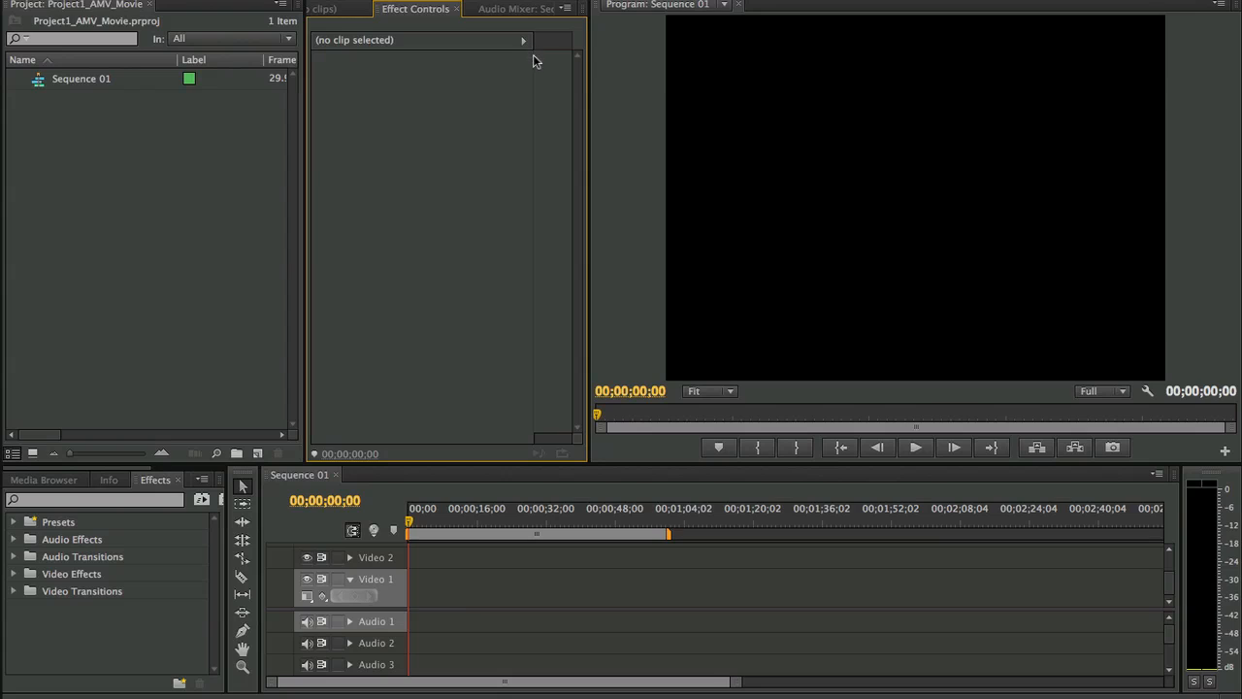
click(631, 121)
click(233, 185)
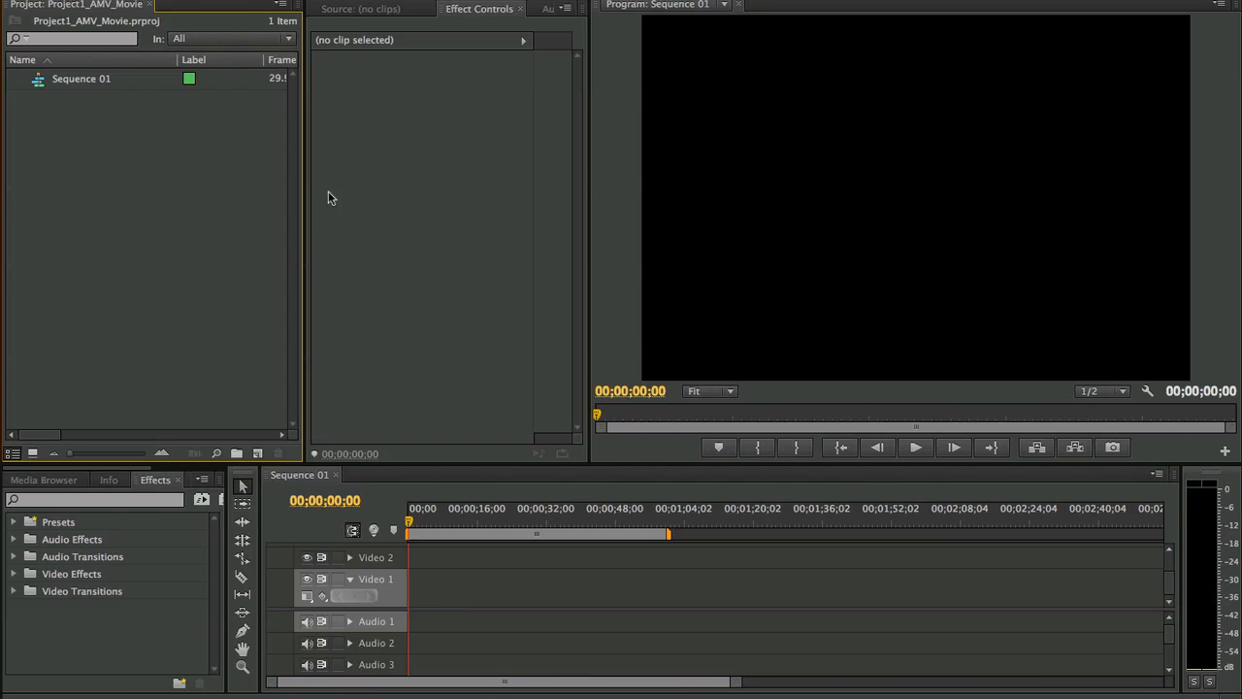
- Import MVI_9017.MOV from the Desktop folder in Finder into the project
mouse_move(352, 679)
click(230, 666)
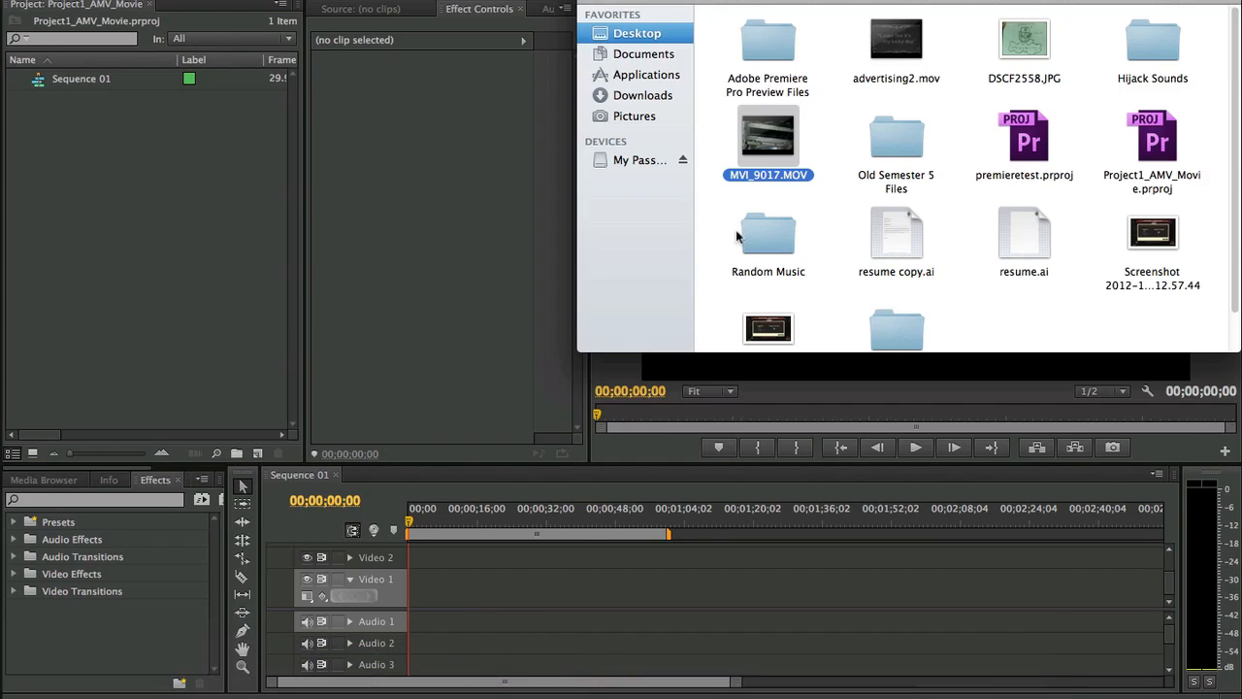
drag(796, 147, 215, 198)
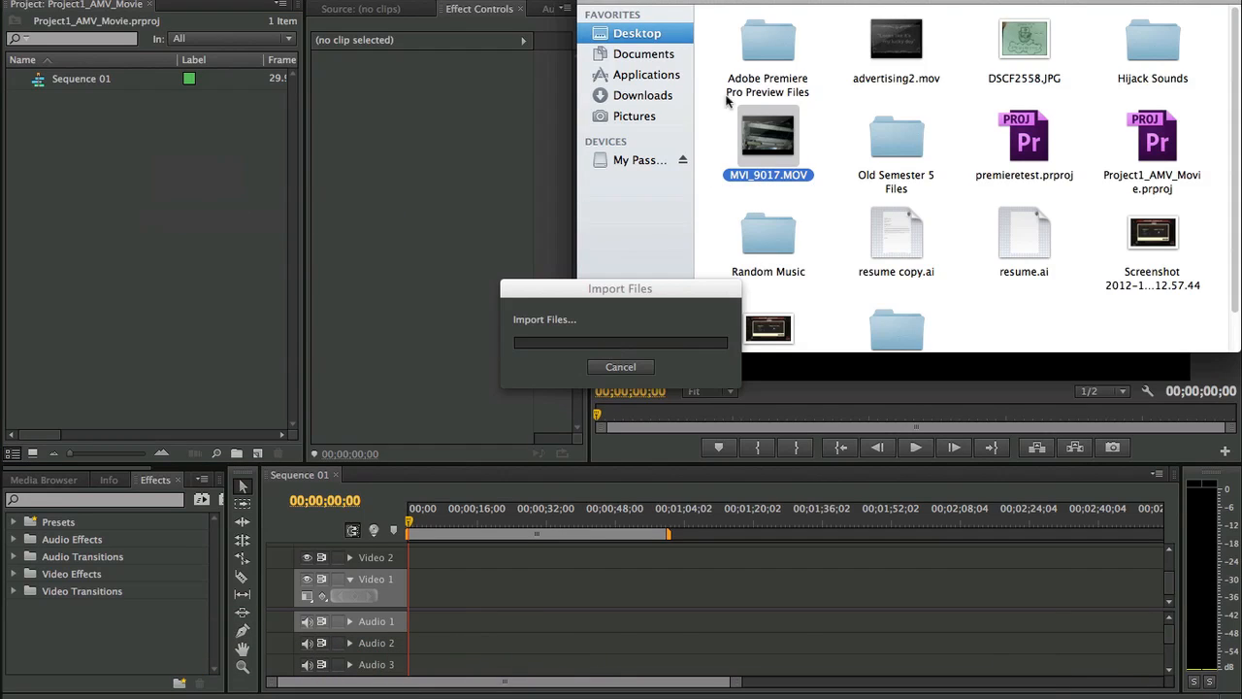
click(423, 199)
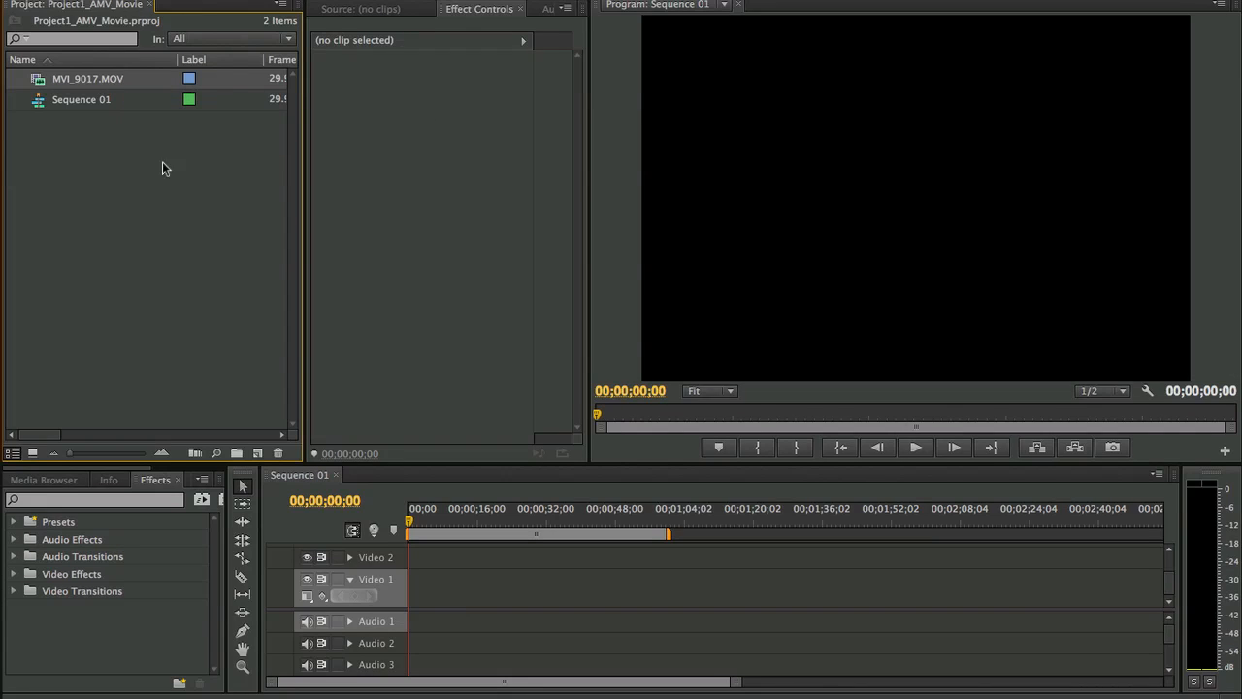
right_click(117, 81)
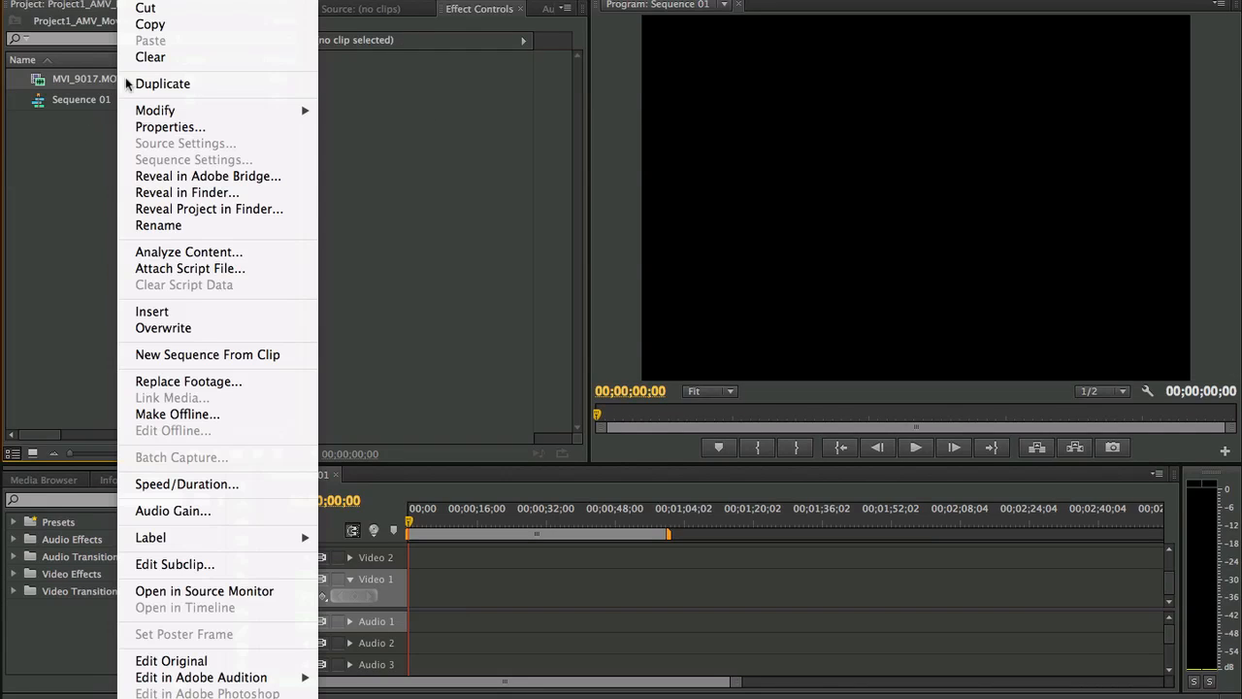
click(77, 249)
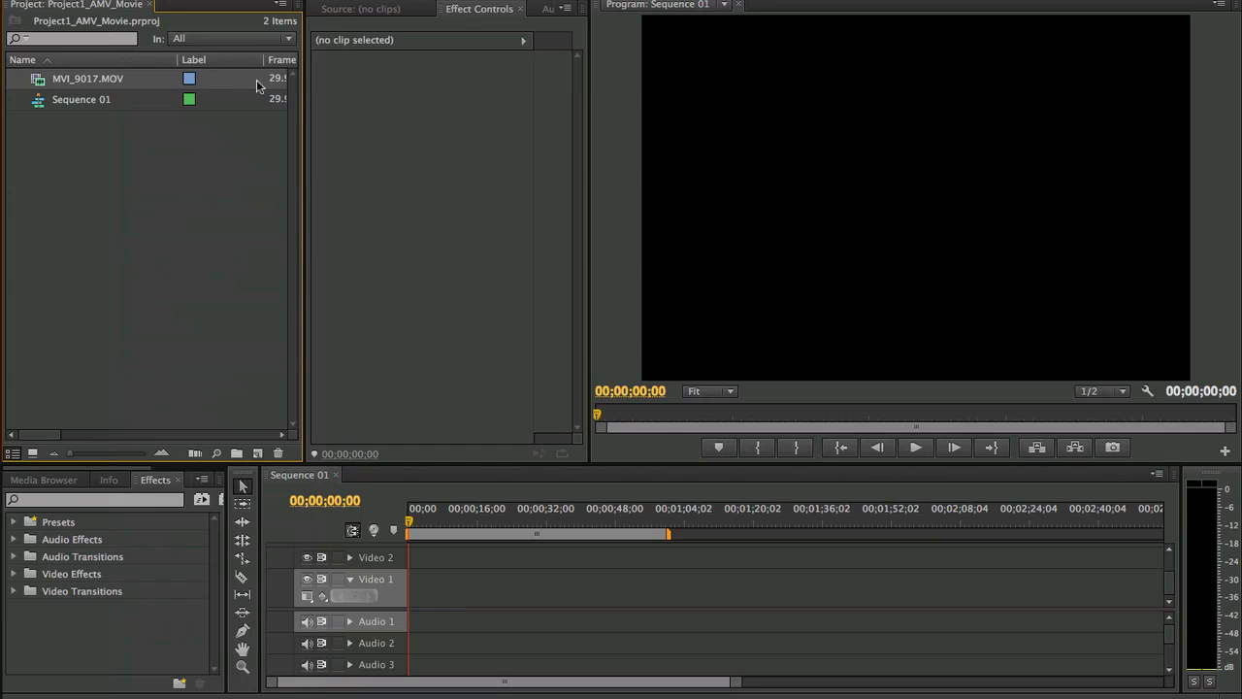
mouse_move(291, 696)
click(229, 670)
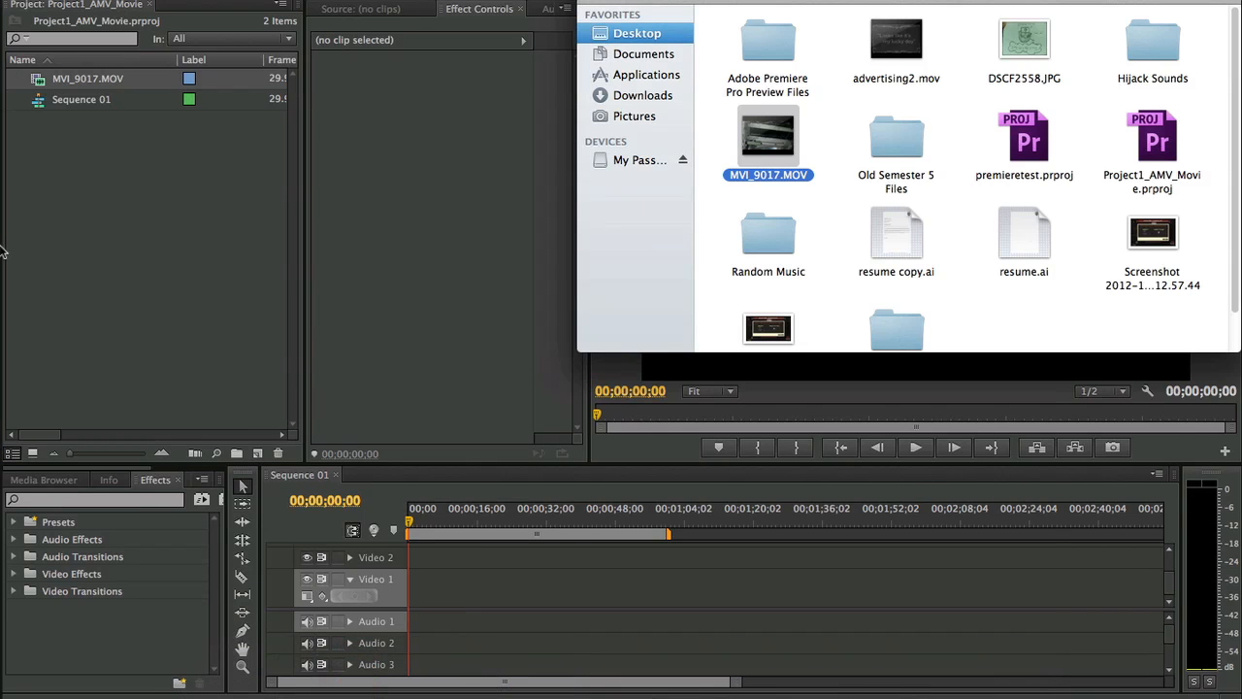
click(144, 250)
right_click(75, 85)
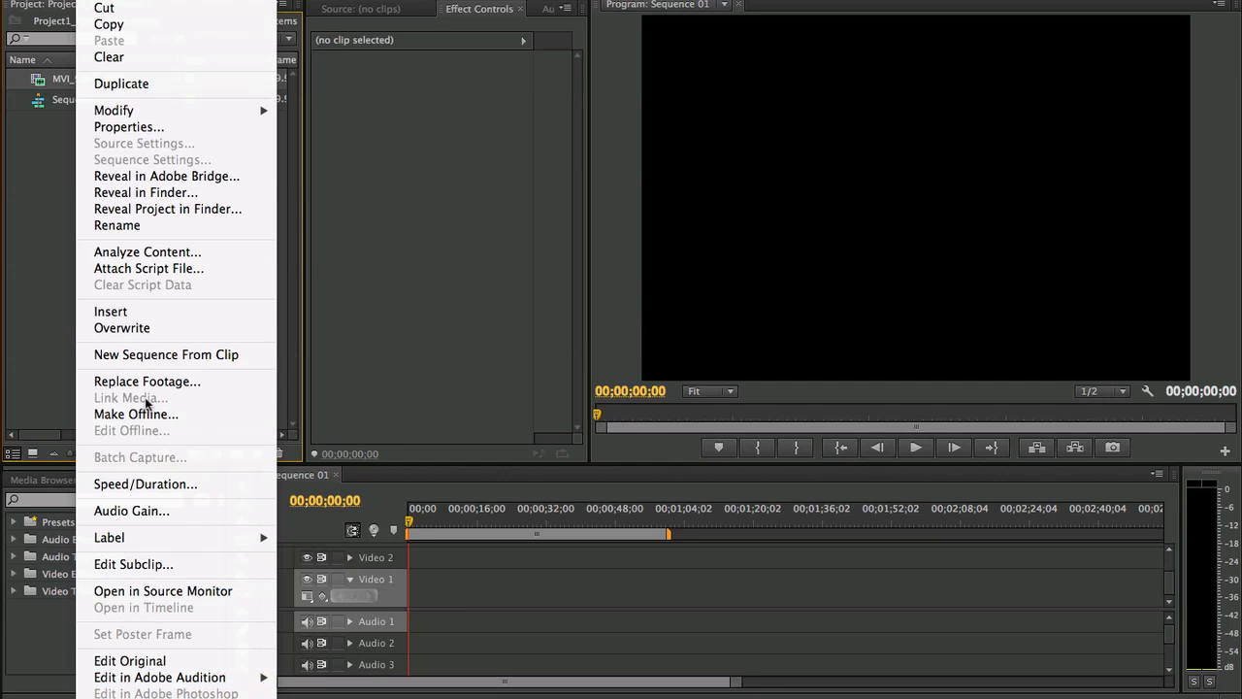
click(39, 295)
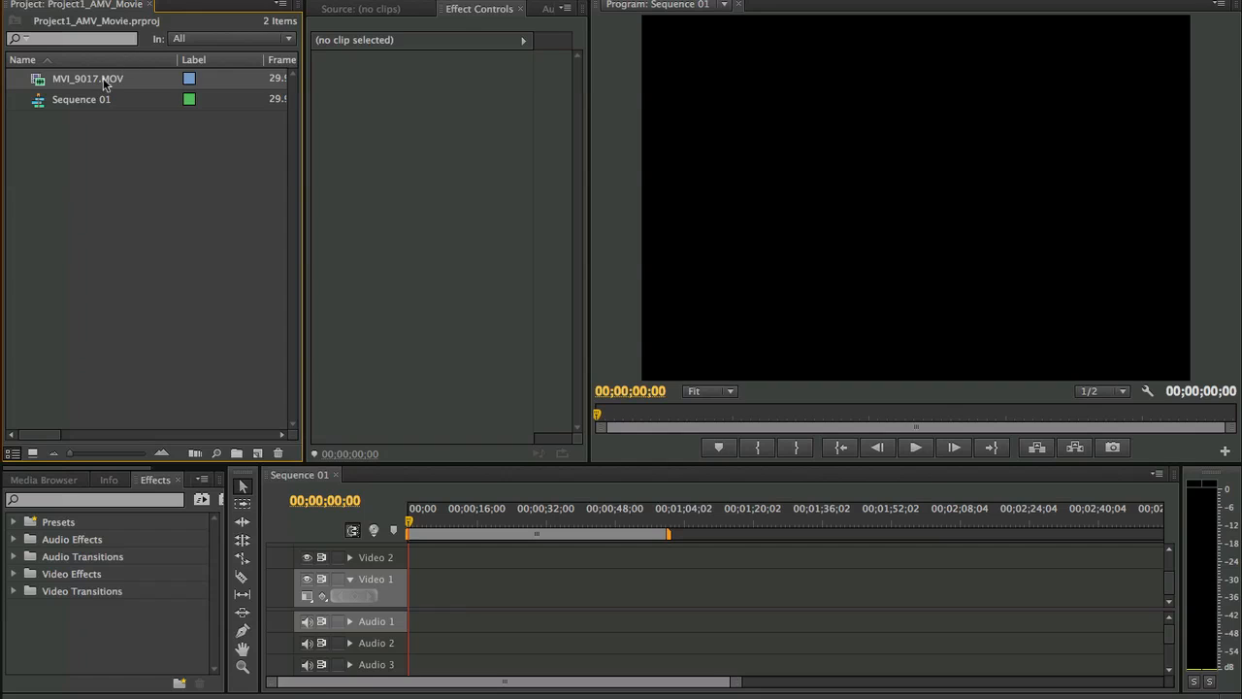
right_click(104, 80)
click(360, 175)
right_click(140, 85)
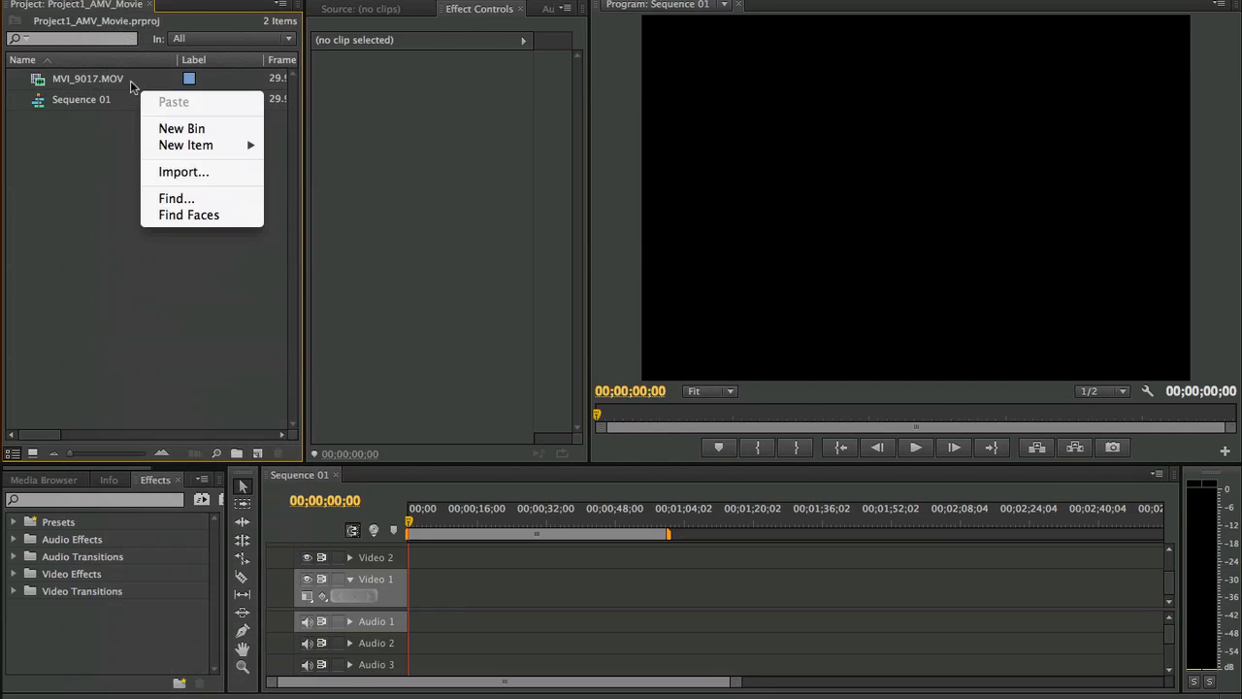
- Open the properties of MVI_9017.MOV and examine its image size, frame rate, audio format, total duration and pixel aspect ratio
right_click(110, 78)
click(153, 129)
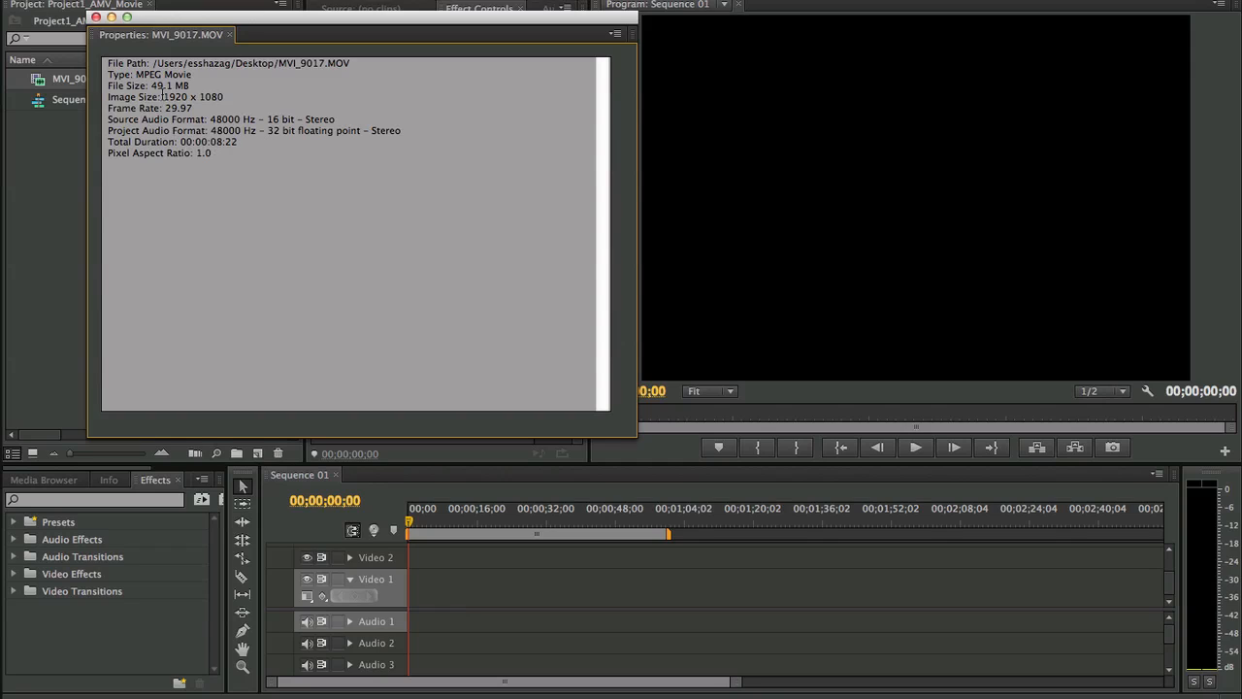
drag(162, 96, 271, 95)
drag(165, 109, 337, 144)
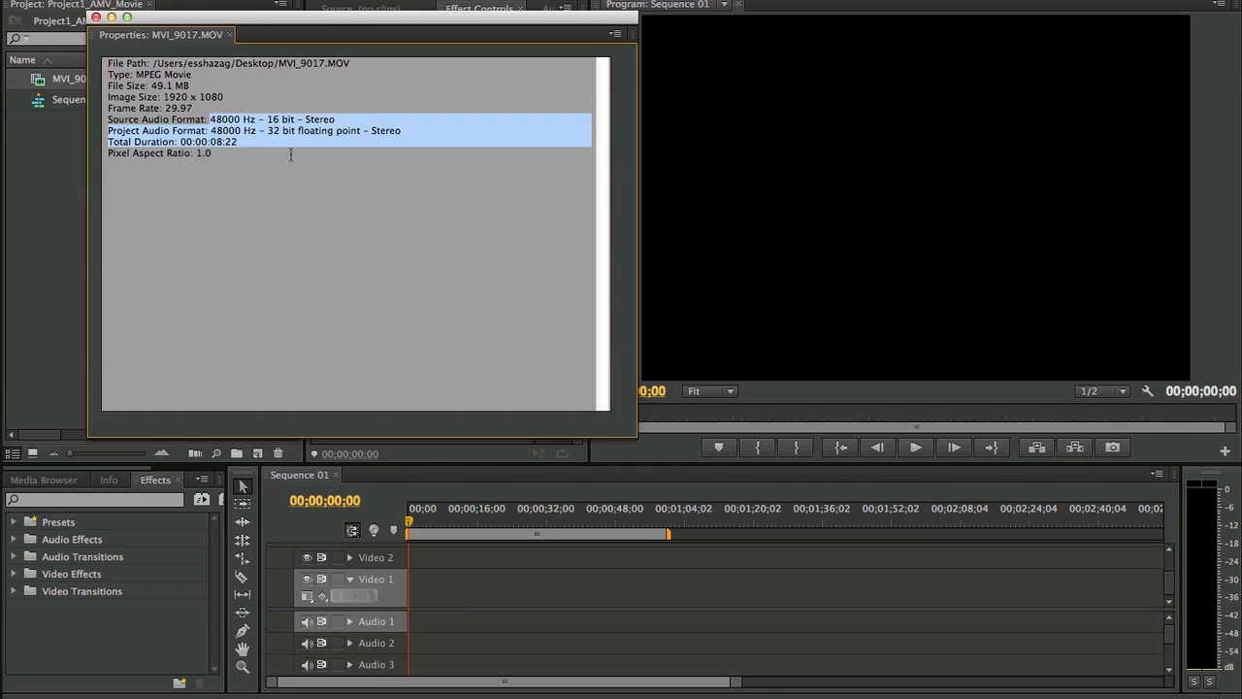
drag(107, 152, 138, 165)
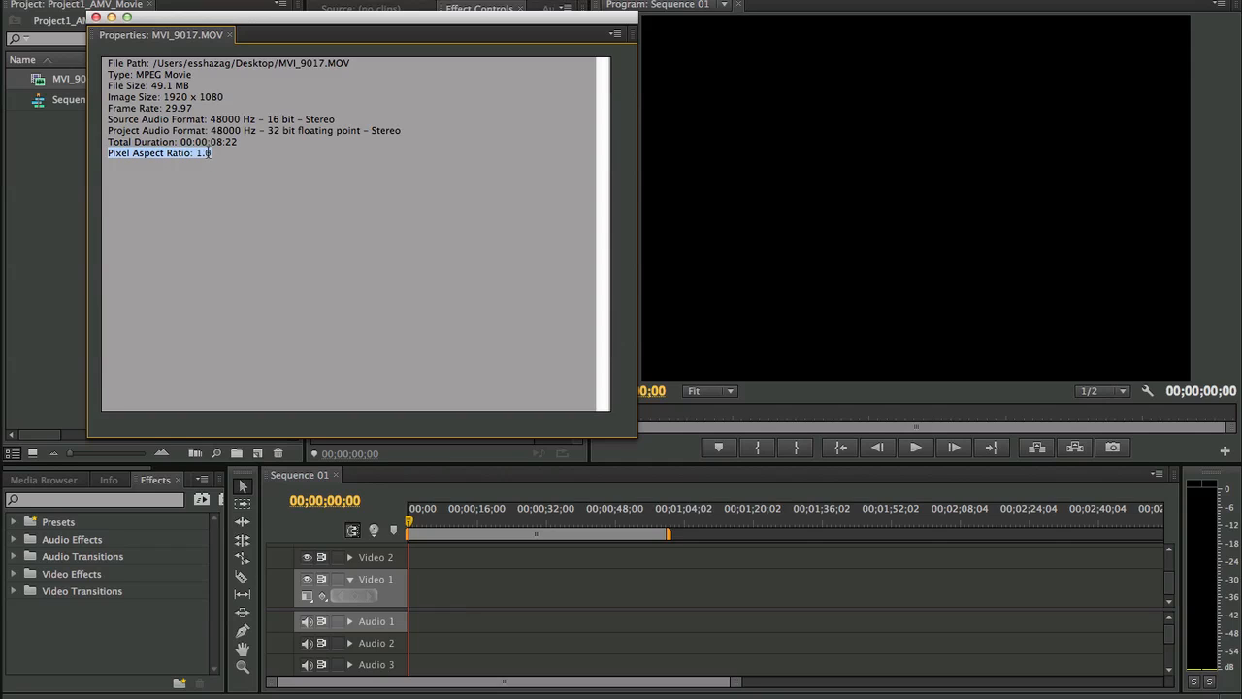
- Close the MVI_9017.MOV properties and open the detailed settings for a new sequence
click(96, 18)
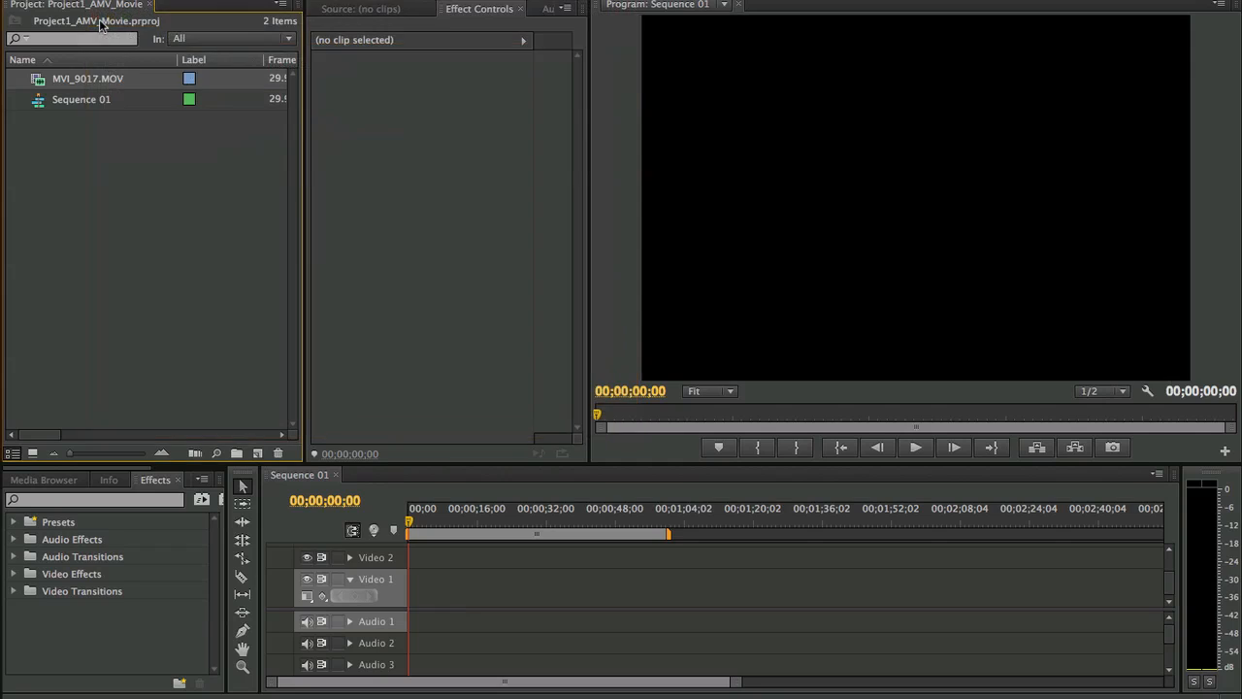
click(215, 149)
click(116, 101)
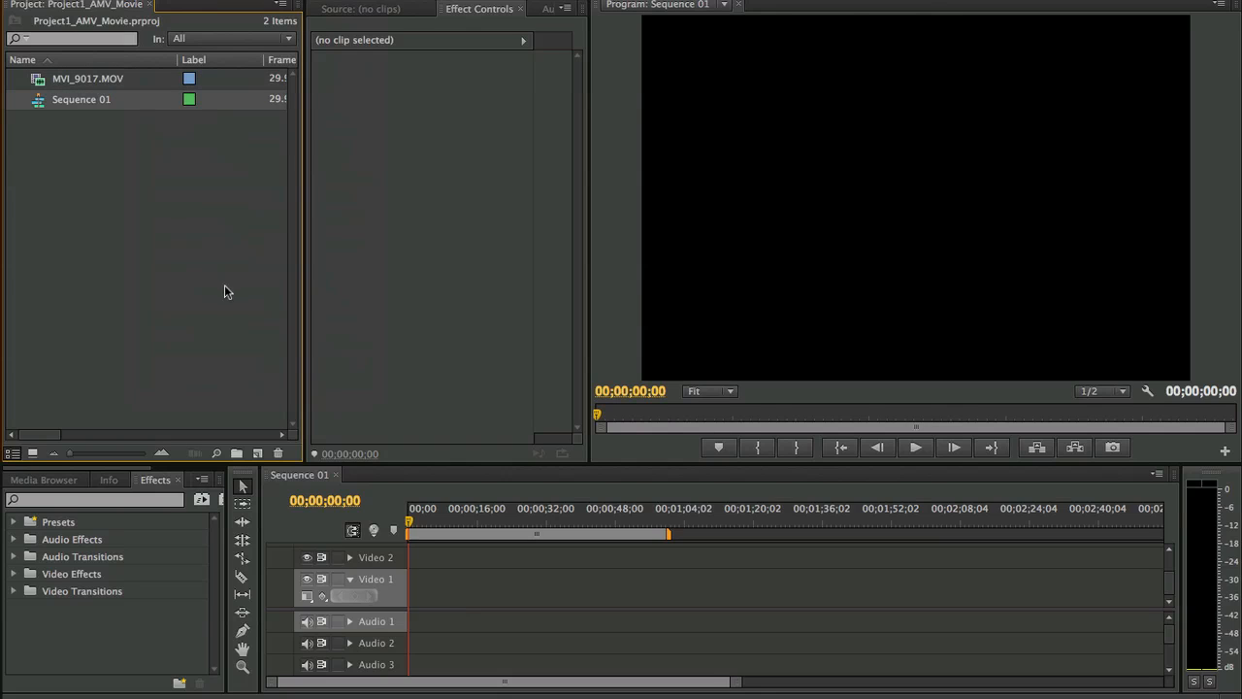
click(257, 455)
click(270, 471)
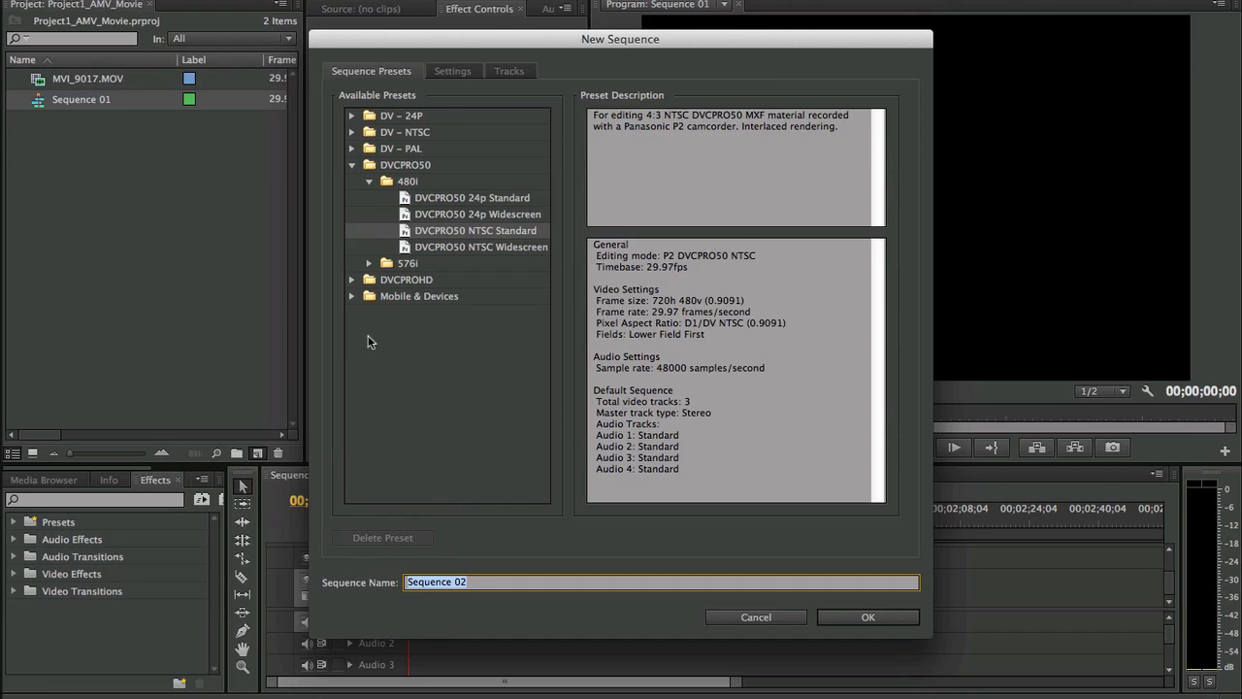
click(452, 73)
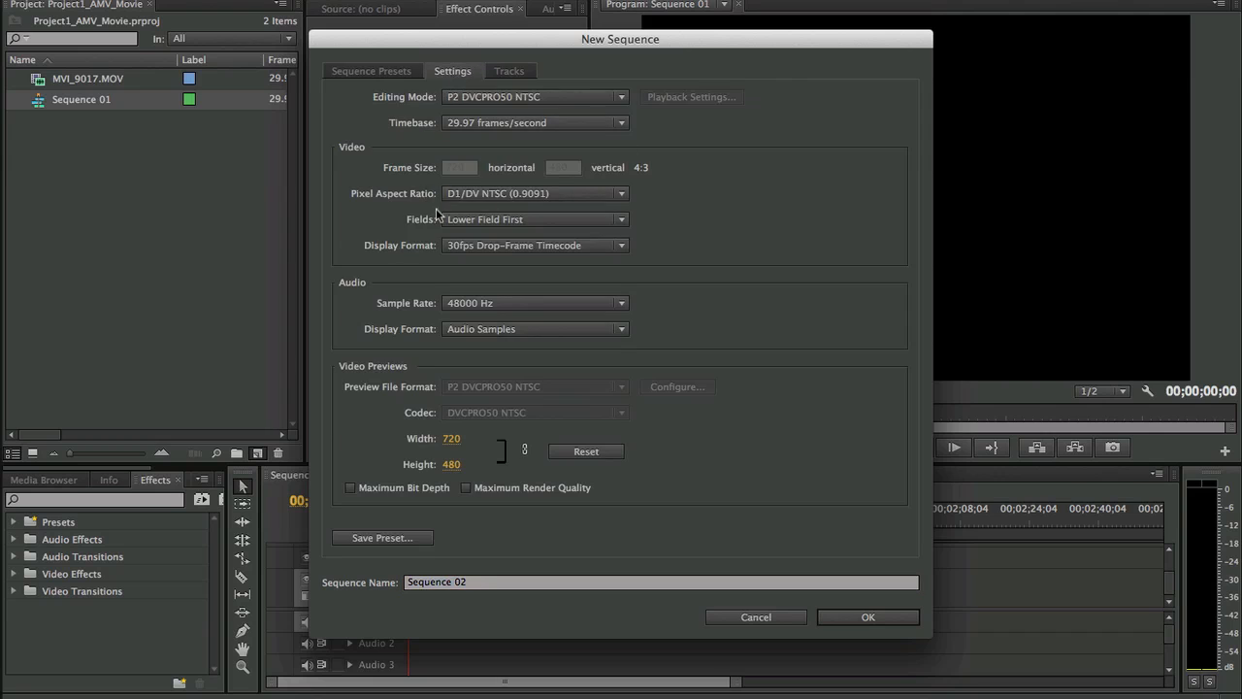
- Try a Custom editing mode with square pixels (1.0) and a 1920 x 1080 frame size, and revisit the sequence presets
click(514, 97)
click(519, 115)
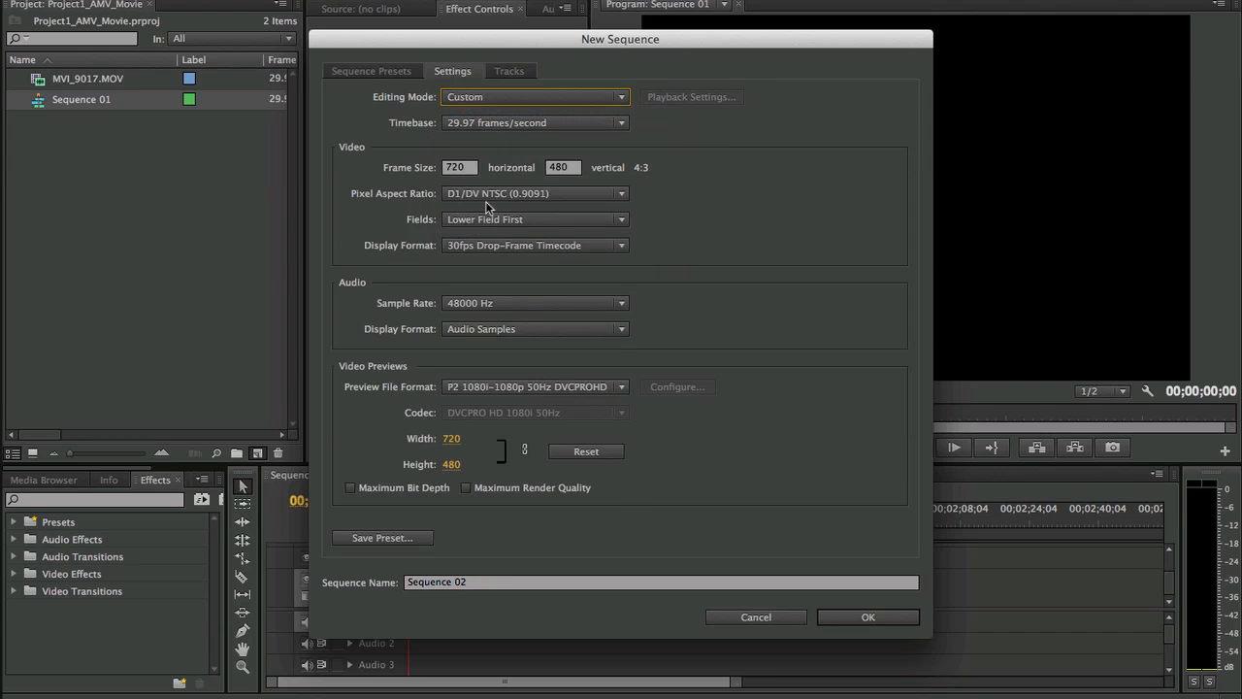
click(488, 196)
click(490, 210)
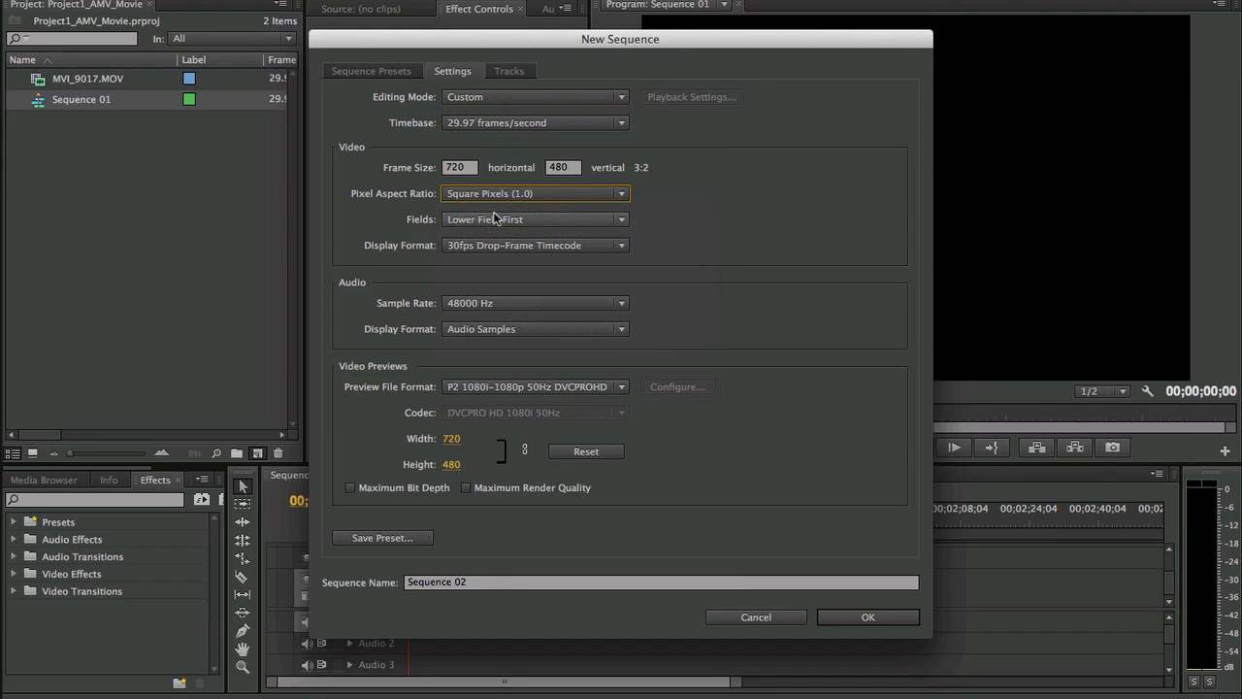
click(473, 168)
double_click(472, 168)
text(1)
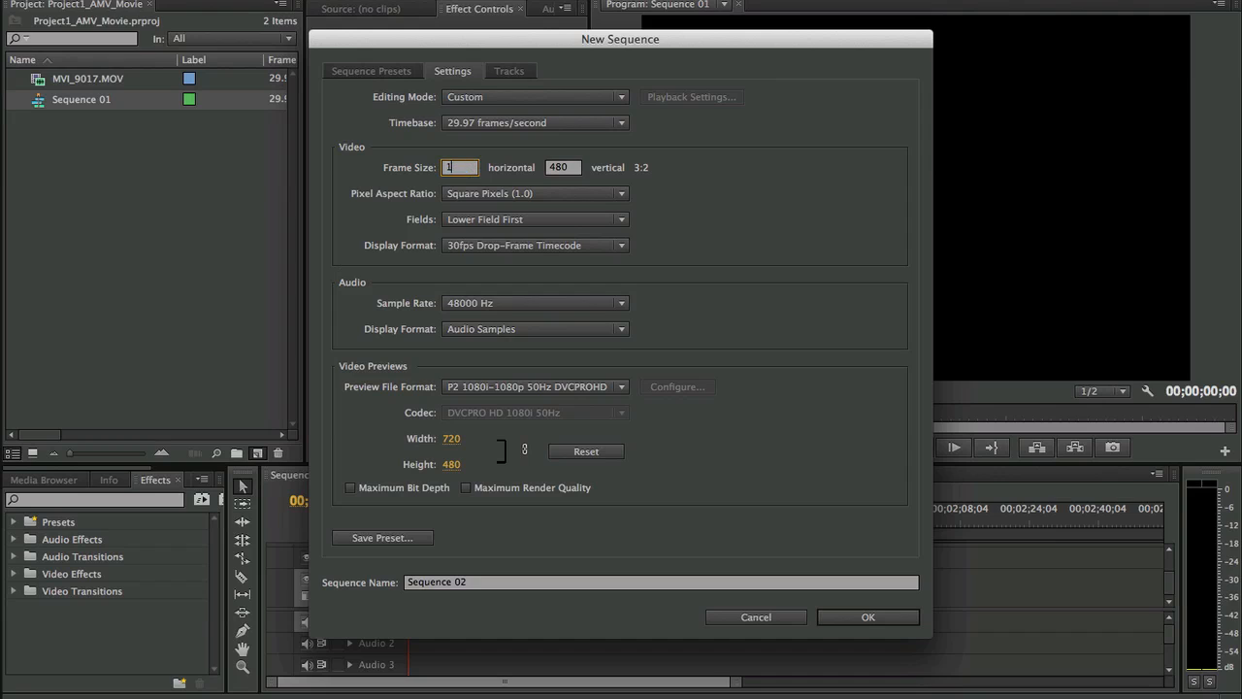
text(900)
key(Tab)
text(10)
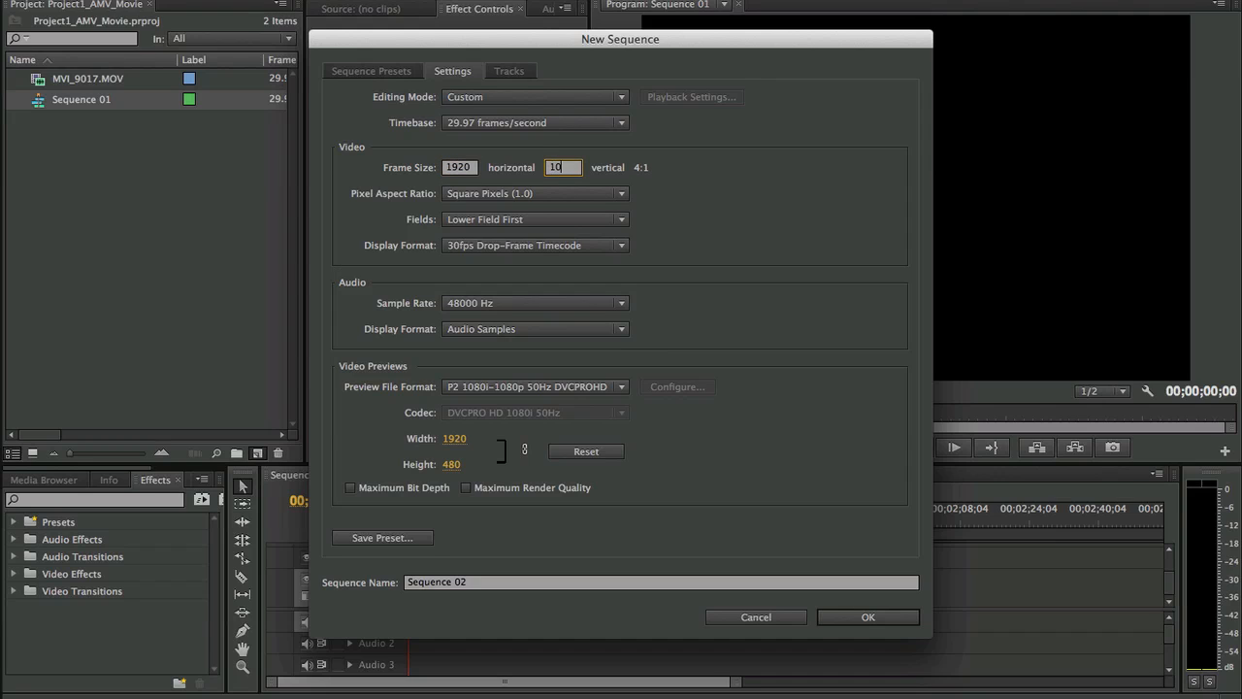
text(80)
key(Tab)
click(377, 70)
click(445, 70)
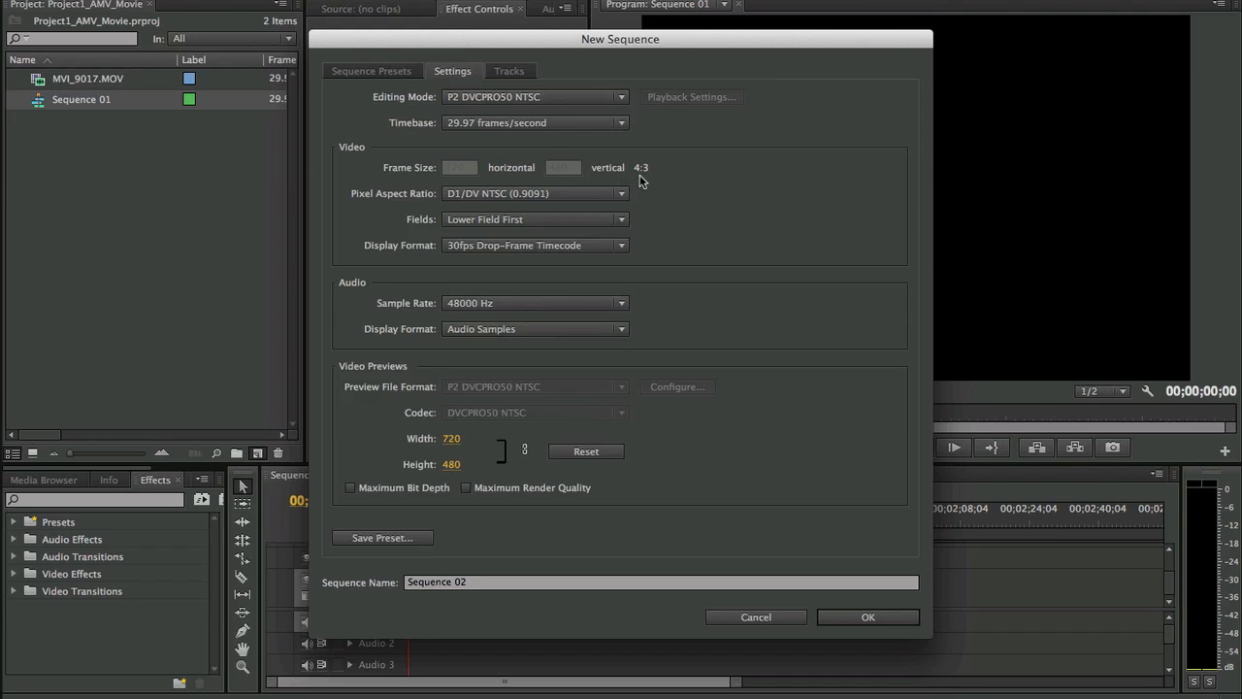
- Create Sequence 02 with Custom editing mode, a 1920 x 1080 frame size and Square Pixels (1.0)
click(567, 194)
click(738, 178)
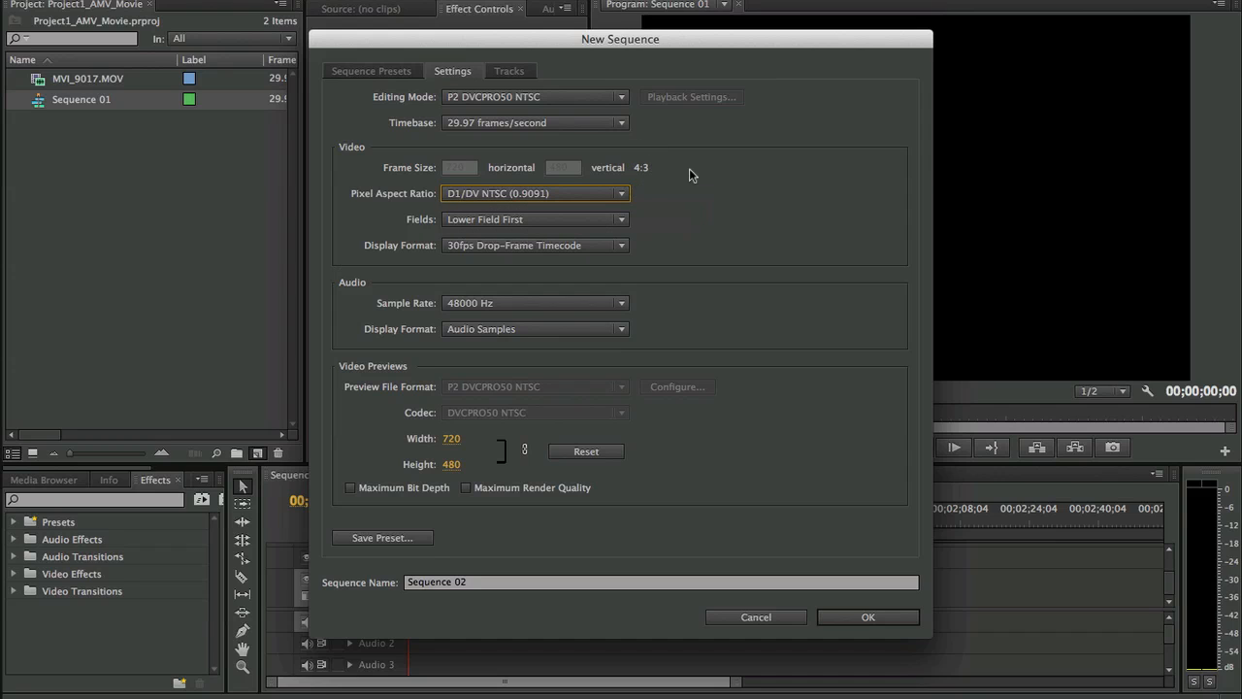
click(480, 97)
click(471, 110)
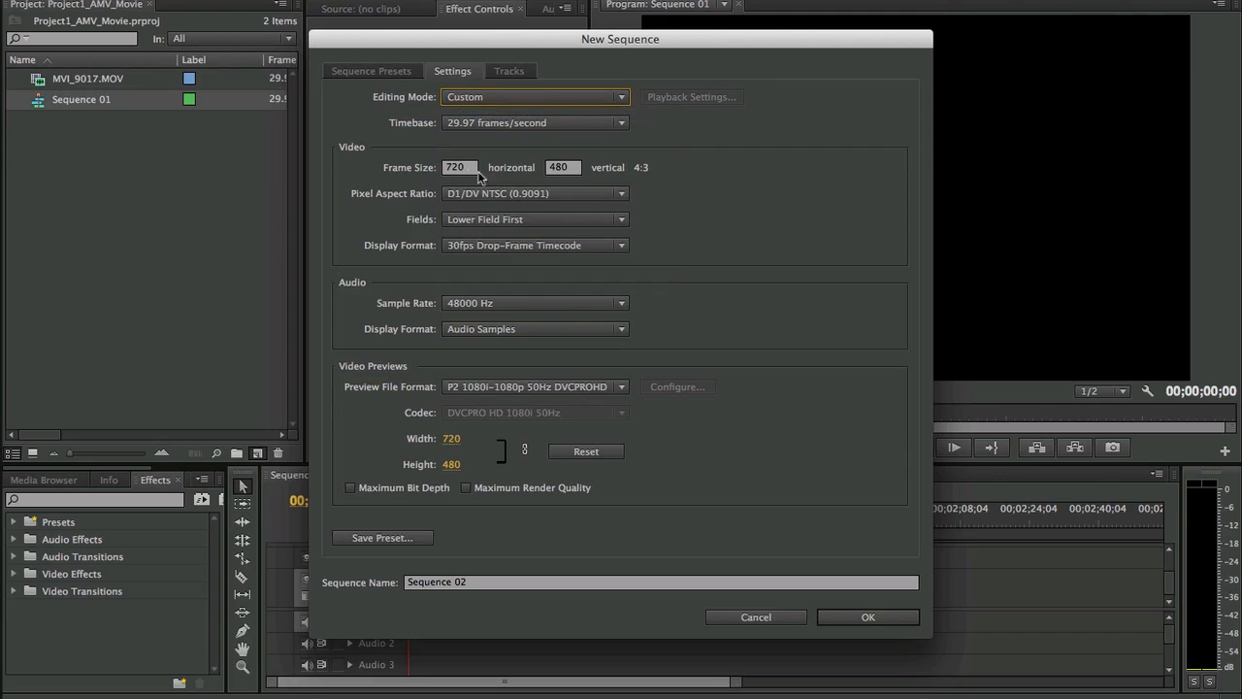
click(468, 171)
text(1)
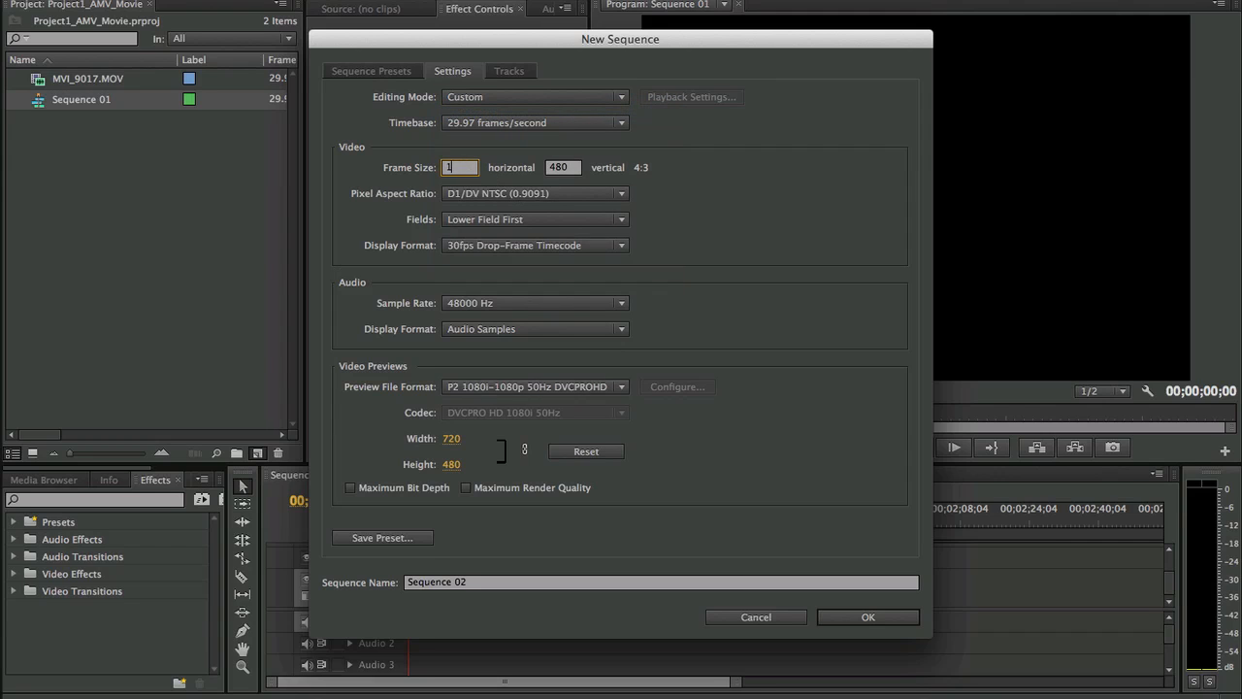
text(0920)
key(Tab)
text(10)
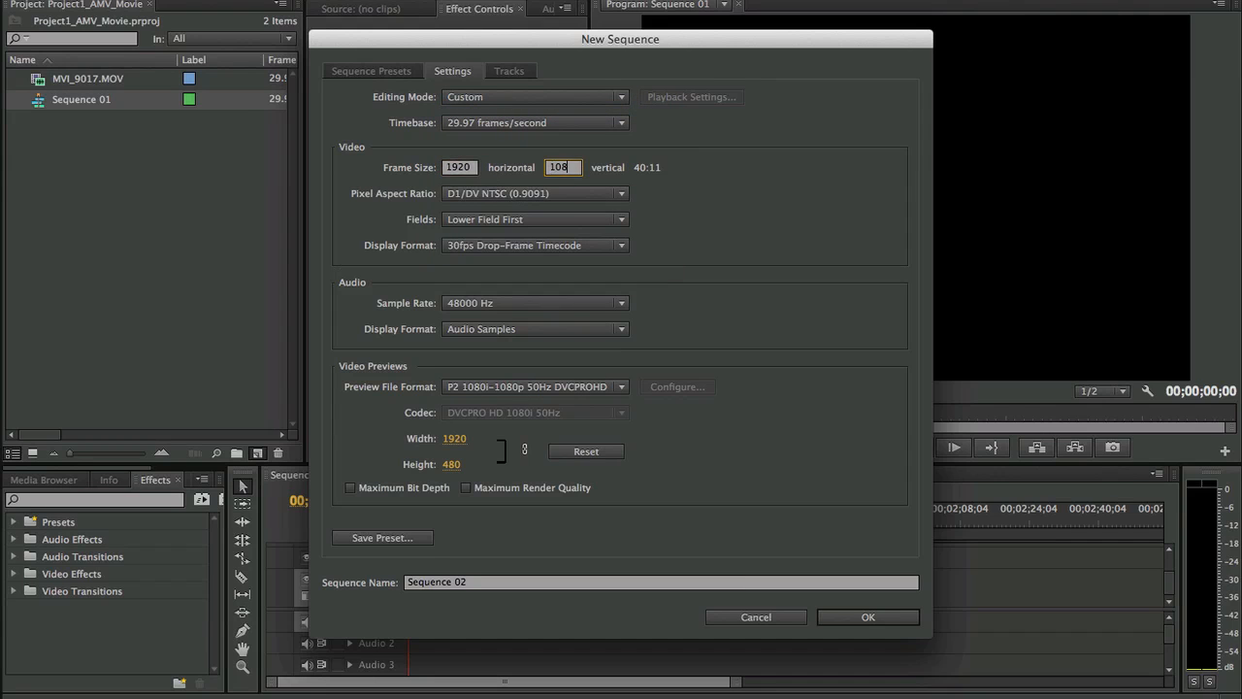
text(80)
click(583, 193)
click(684, 207)
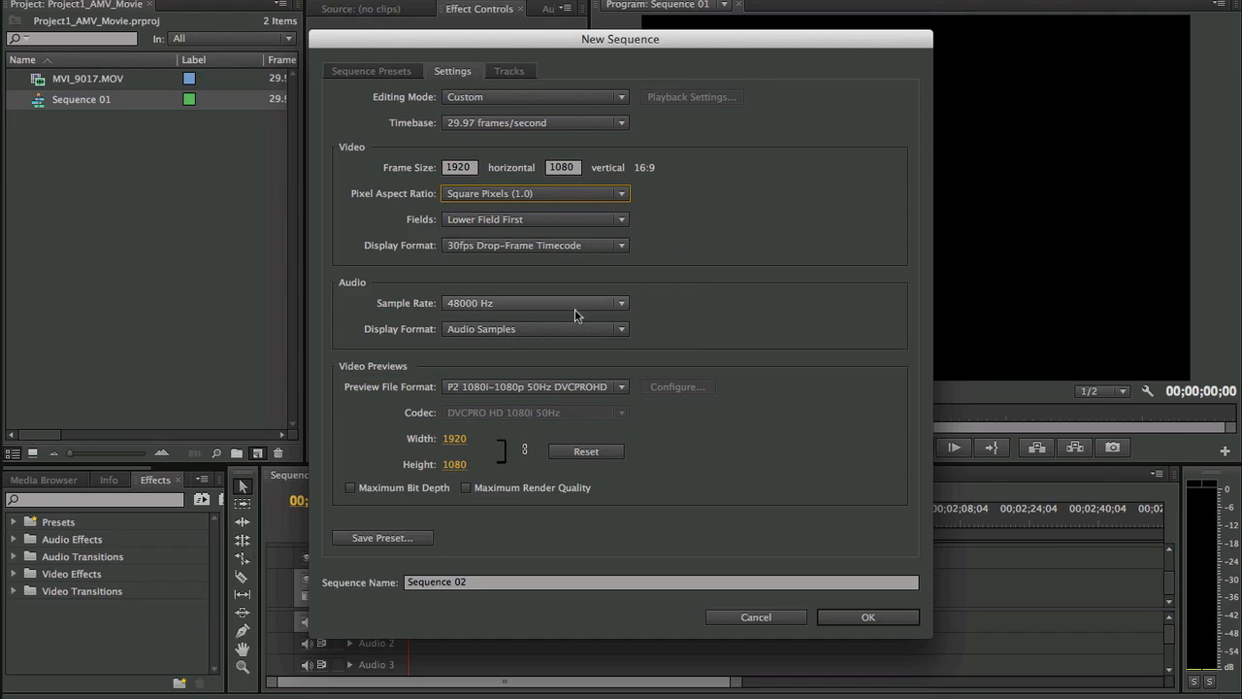
click(868, 620)
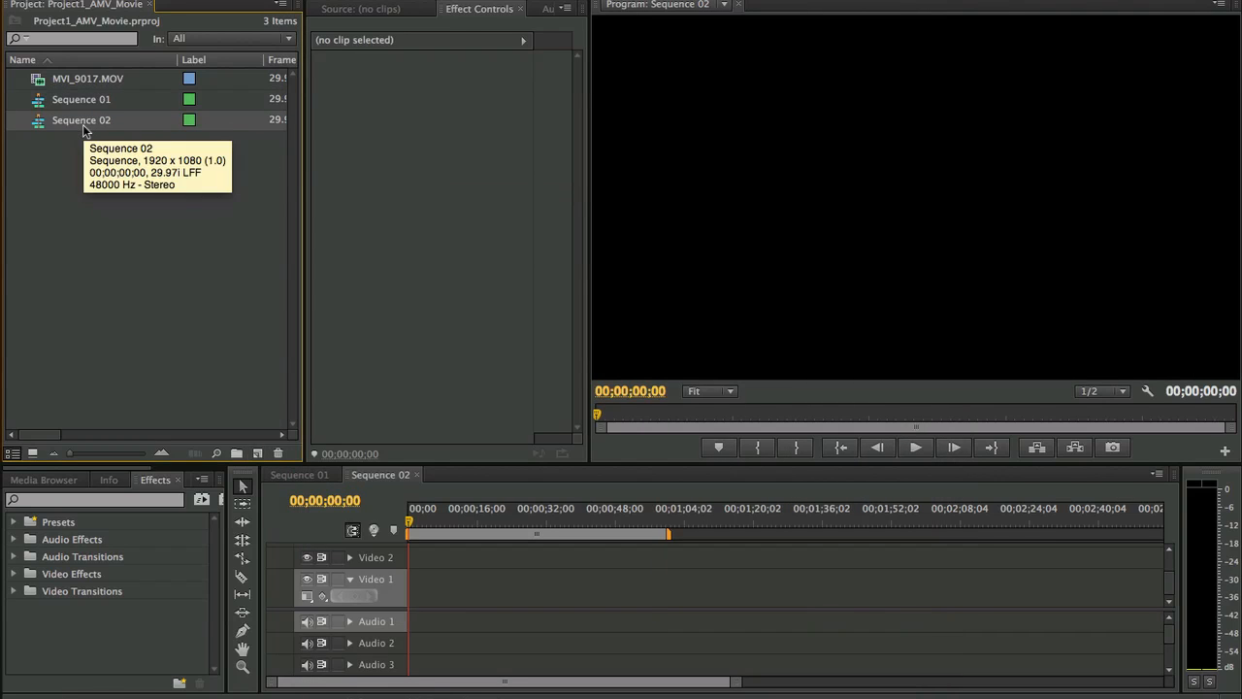
- Place MVI_9017.MOV at the start of Video 1 in Sequence 02, keeping the existing sequence settings
mouse_move(69, 84)
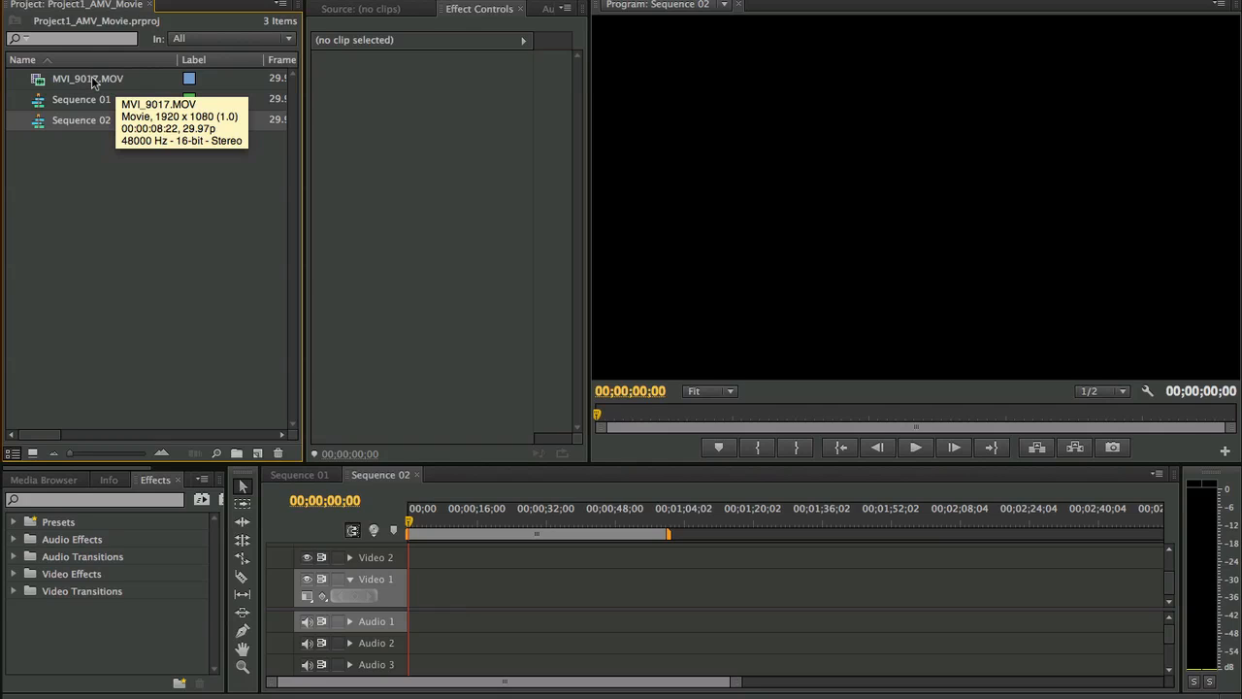
click(91, 80)
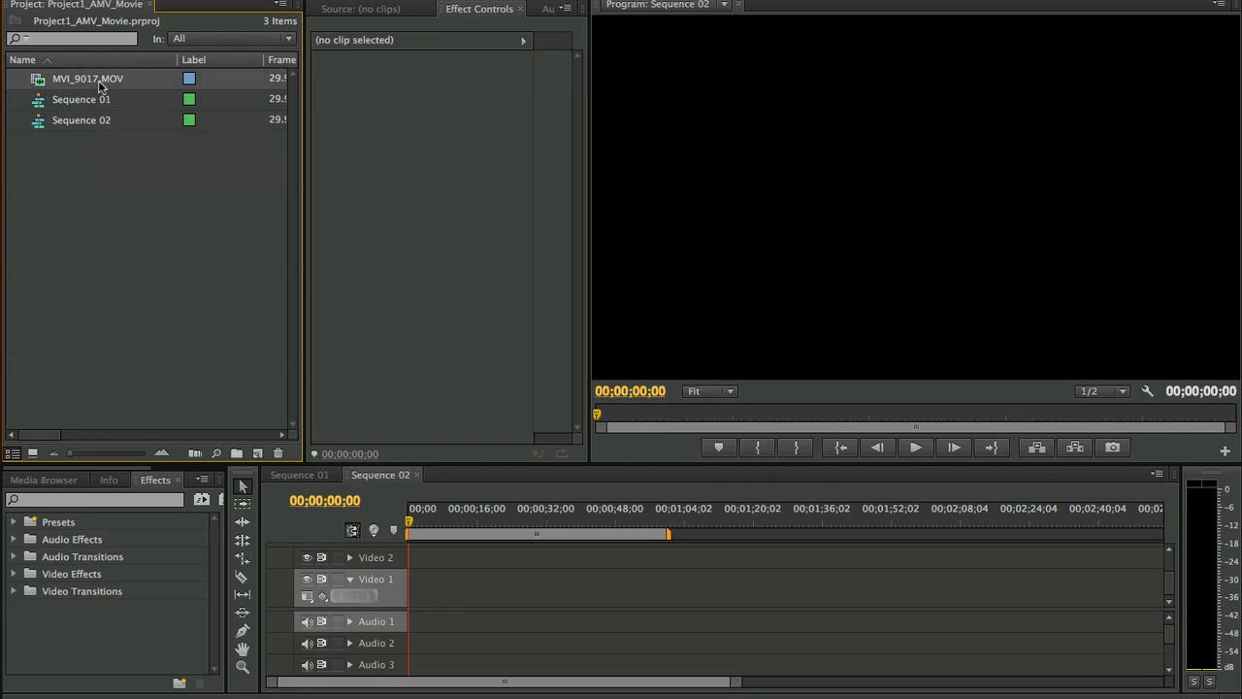
mouse_move(103, 129)
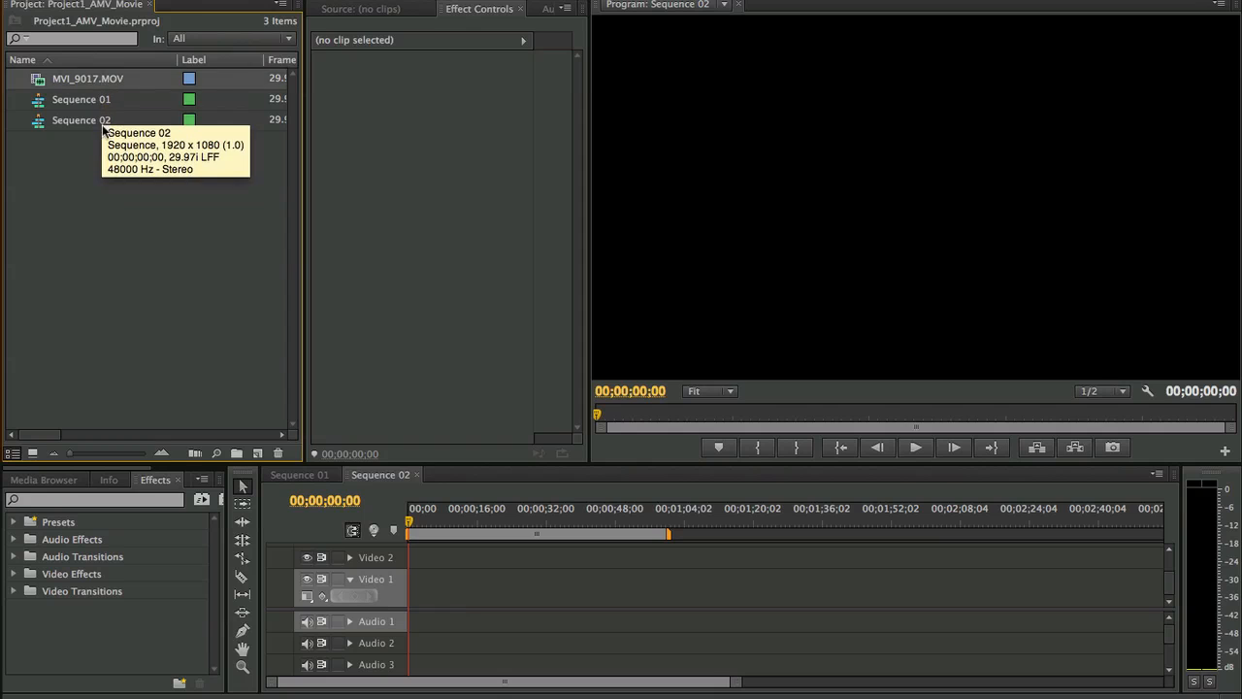
drag(101, 80, 415, 583)
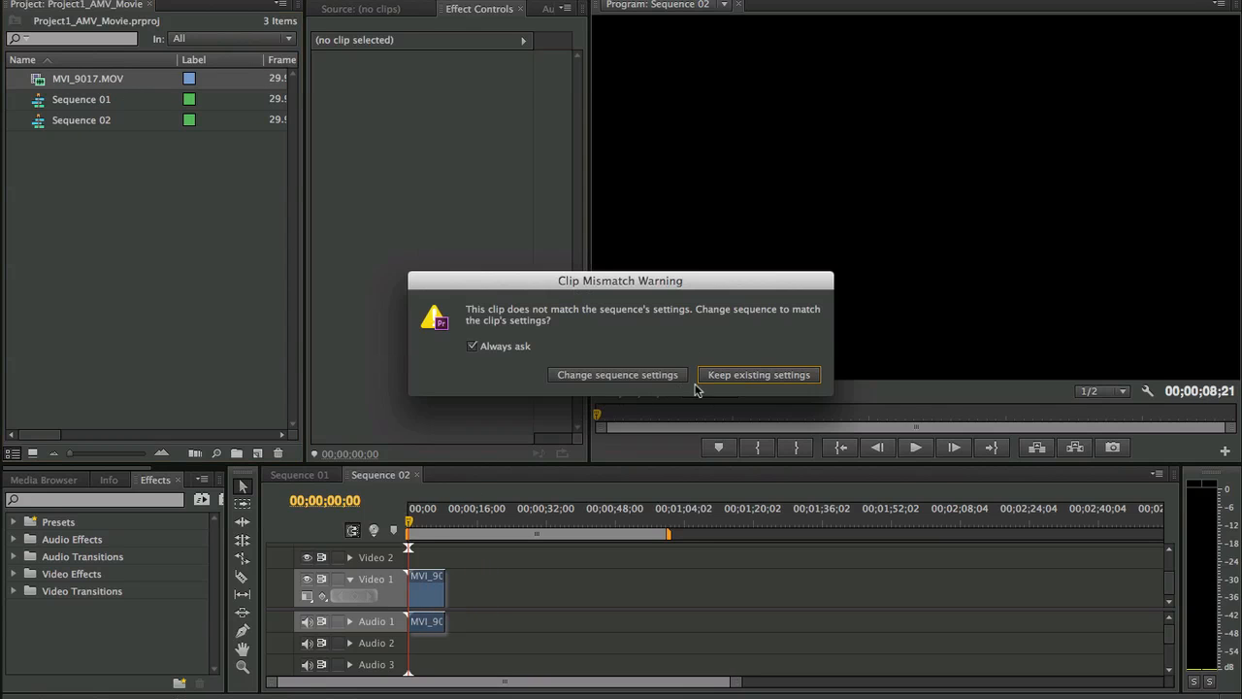
click(726, 378)
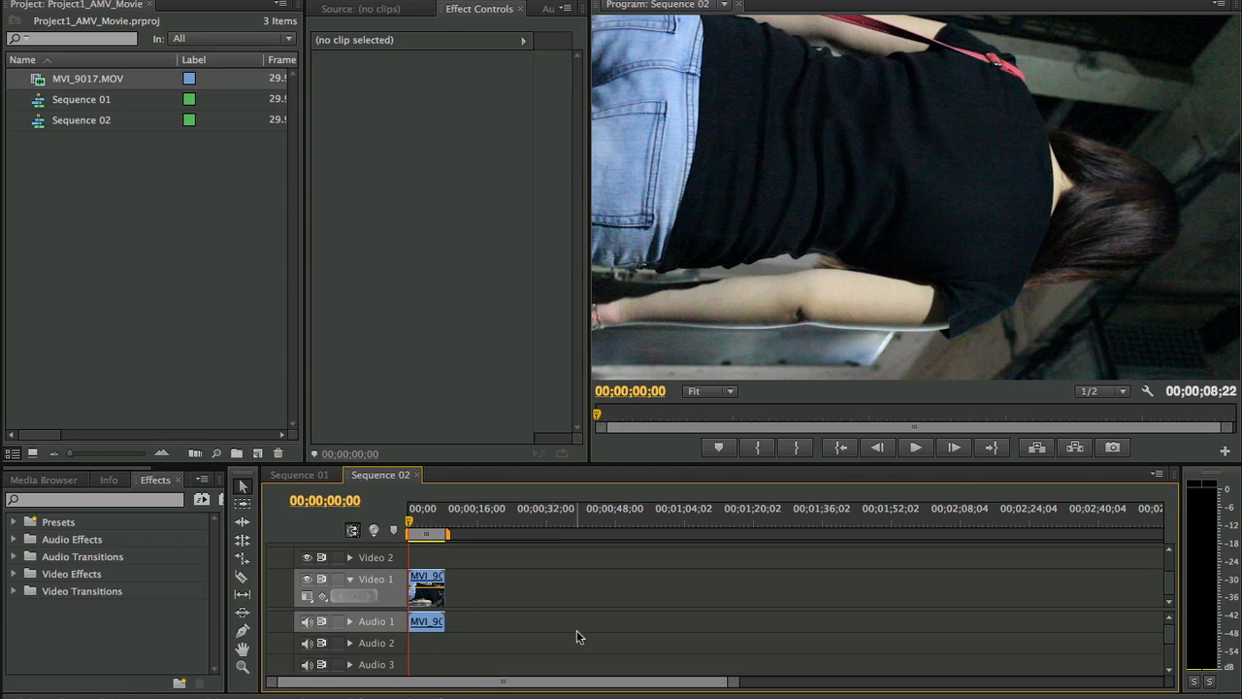
- Place a second copy of MVI_9017.MOV on Video 2 and Audio 2, overlapping the end of the first clip, and preview around 00;00;08;00
scroll(472, 586, up, 2)
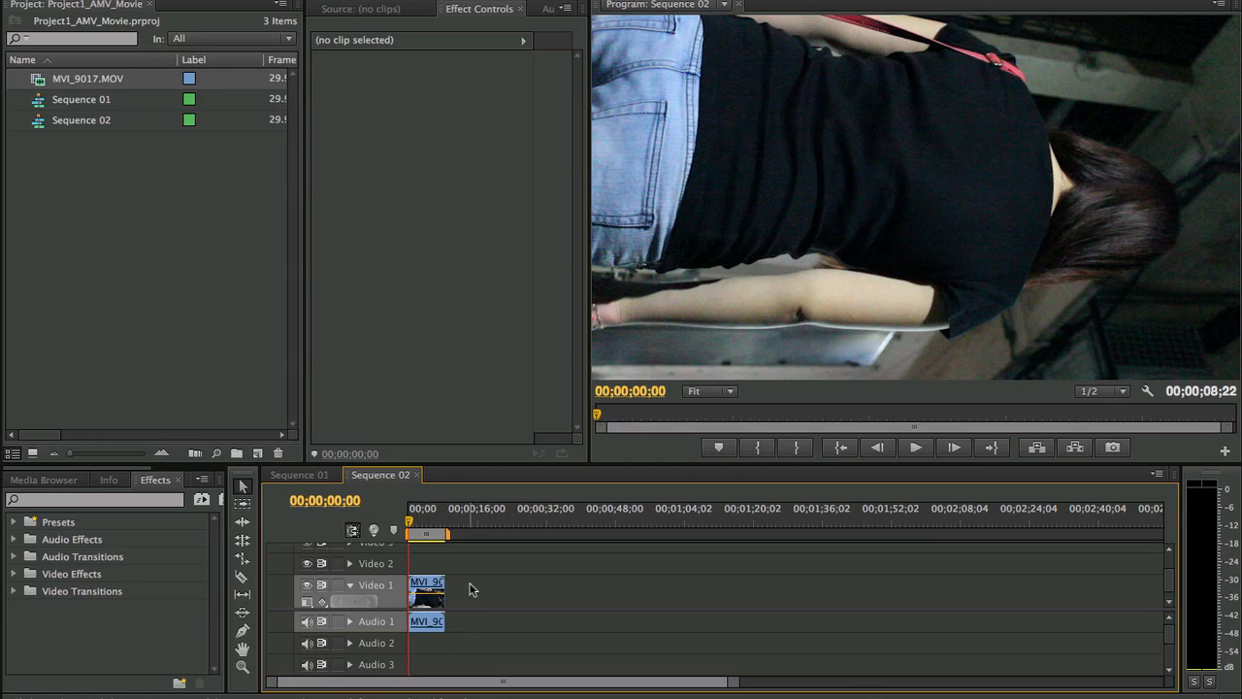
scroll(495, 585, down, 1)
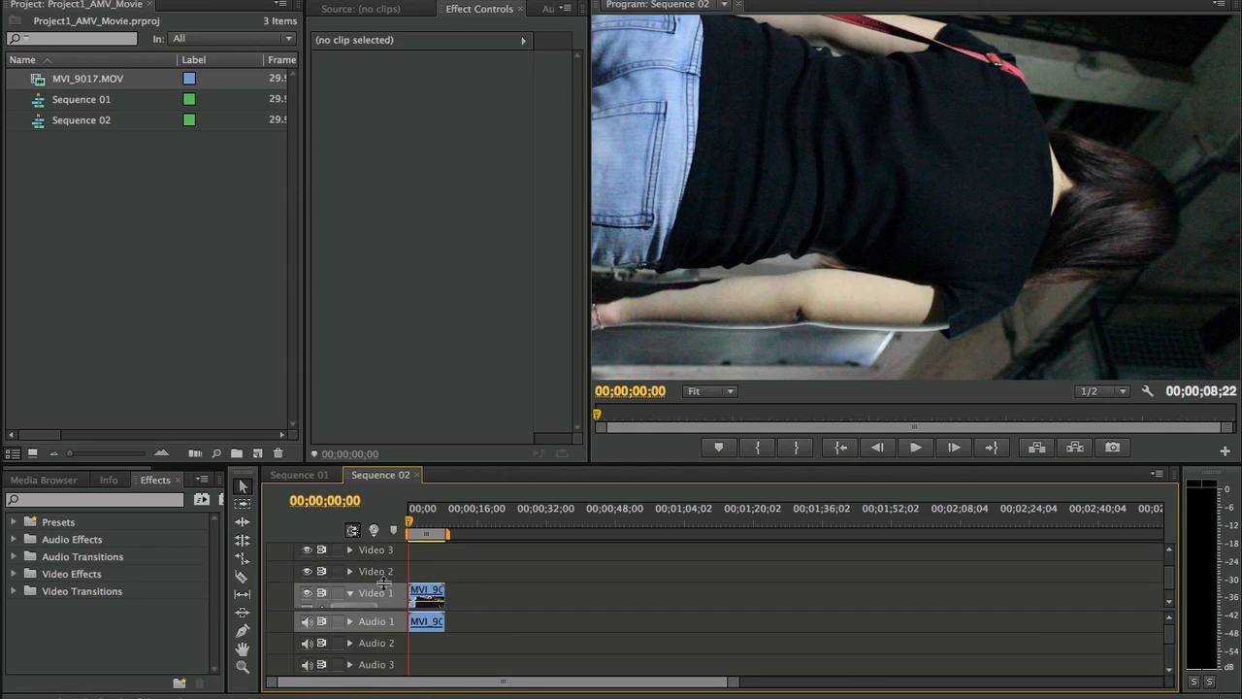
scroll(389, 561, down, 2)
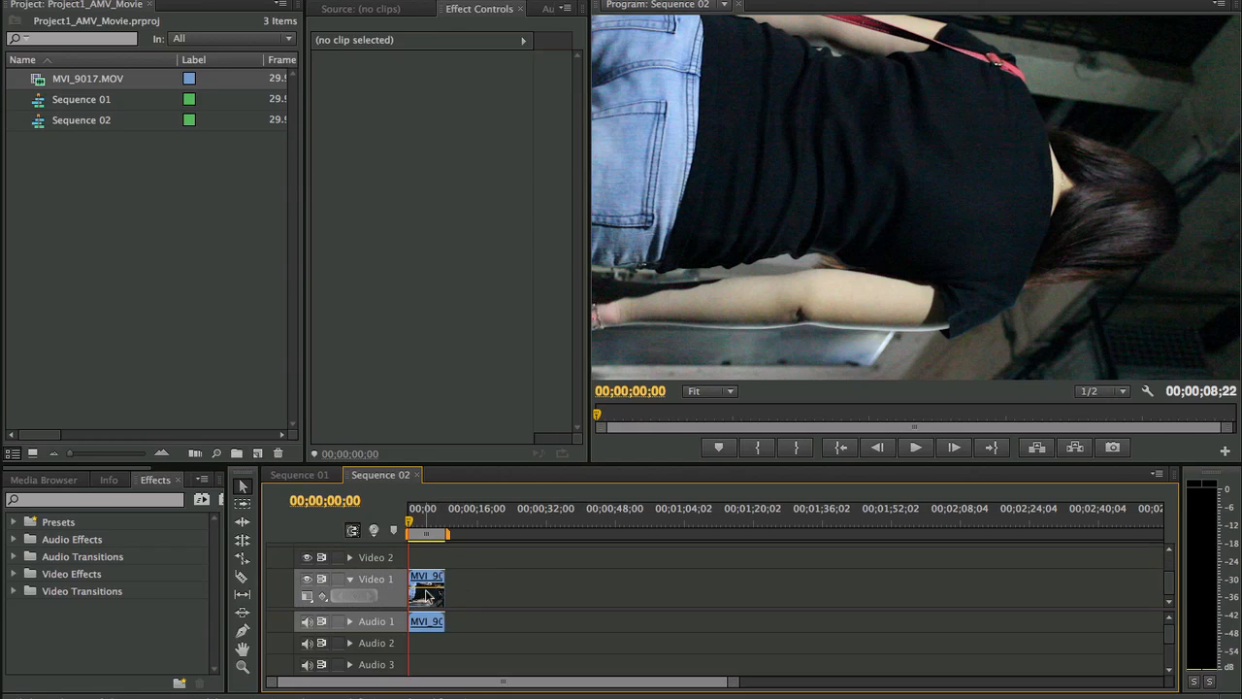
drag(82, 79, 442, 525)
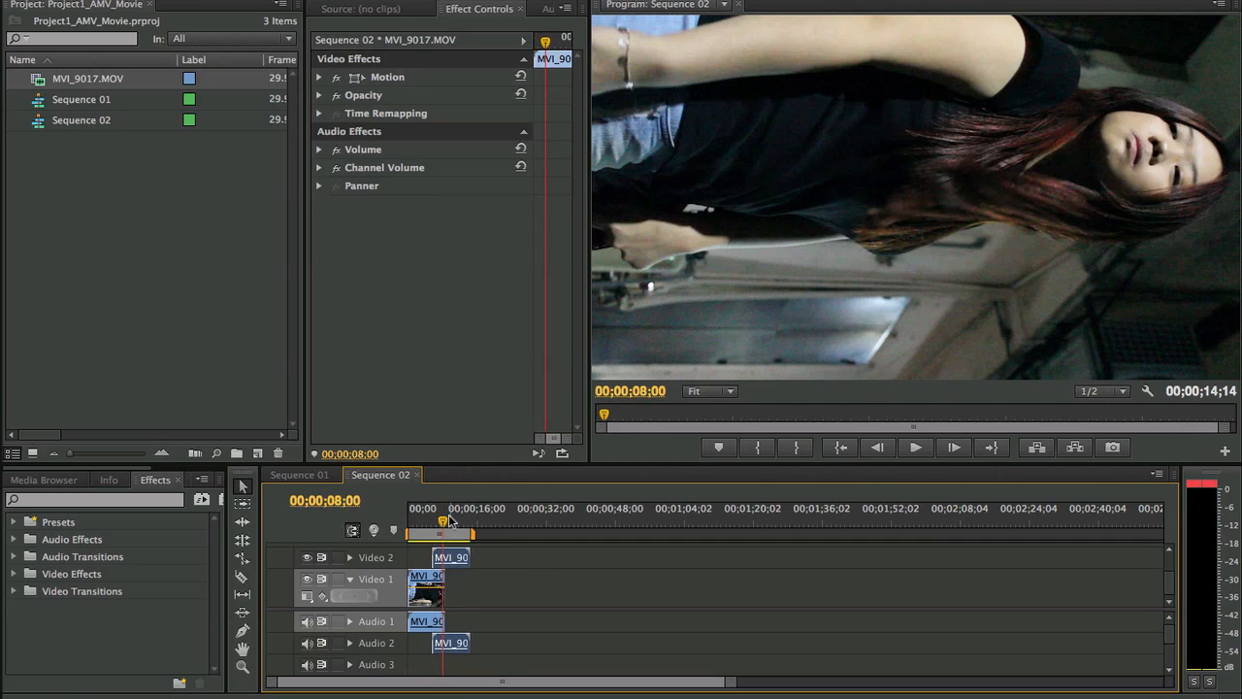
- Return the playhead to the start of the sequence and mute the Audio 1 and Audio 2 tracks
key(Home)
click(307, 621)
click(307, 643)
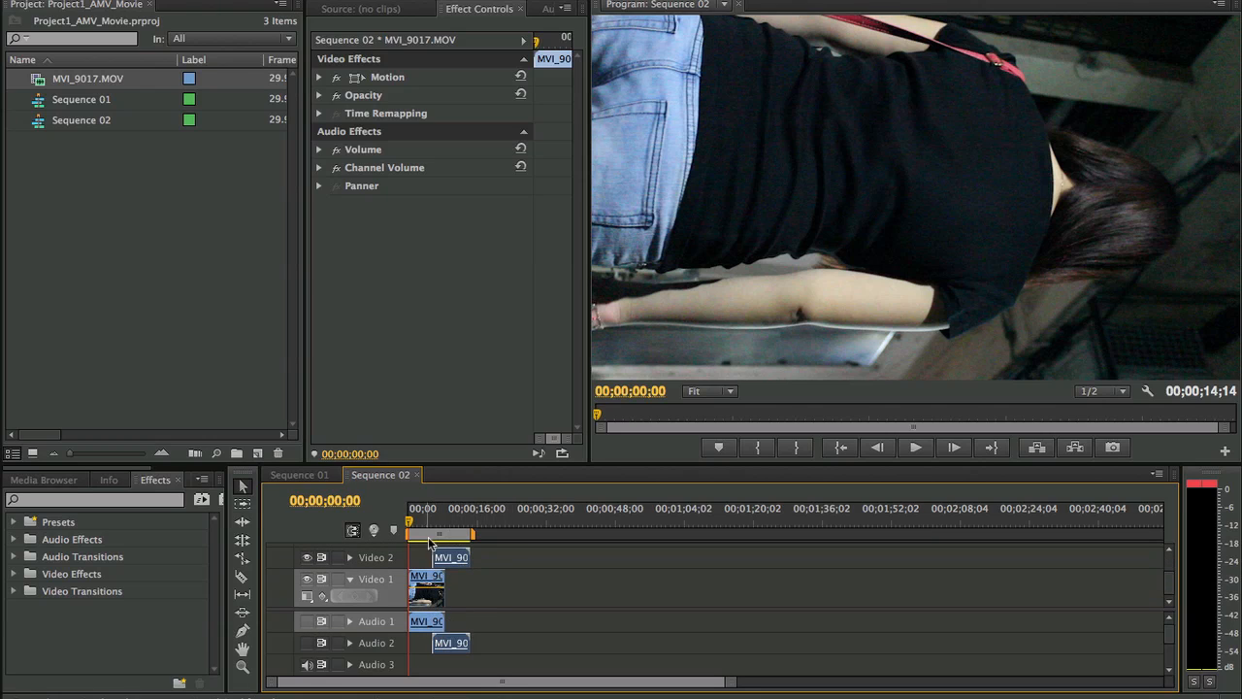
mouse_move(448, 563)
mouse_down()
mouse_move(487, 559)
mouse_move(448, 557)
mouse_up()
mouse_move(410, 514)
mouse_down()
mouse_move(460, 519)
mouse_move(409, 515)
mouse_up()
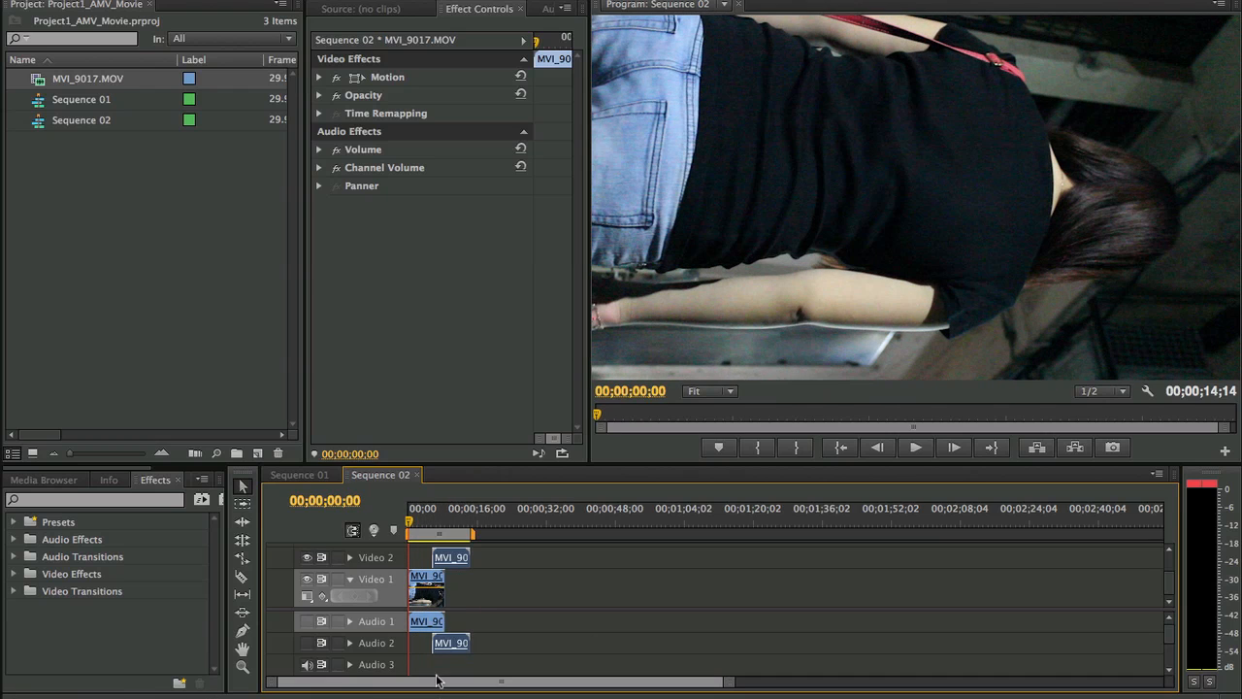
click(306, 643)
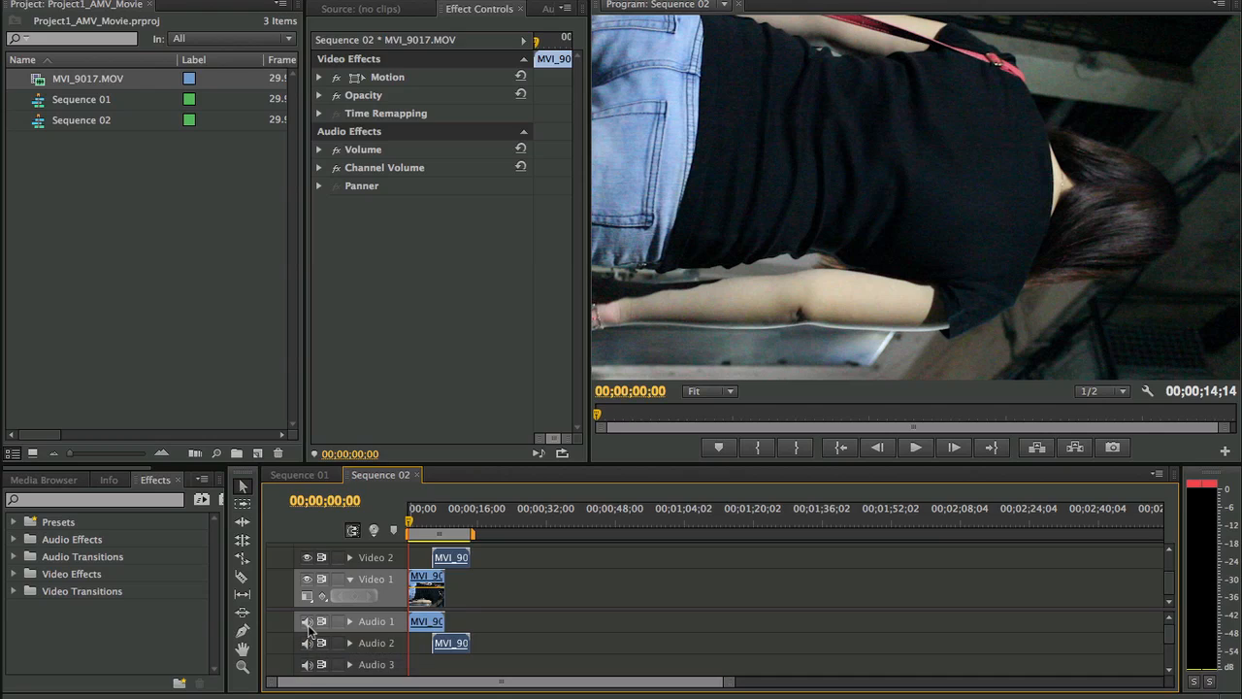
click(305, 642)
click(307, 621)
- Add one video track after Video 3 and one standard audio track after Audio 4
scroll(495, 594, up, 3)
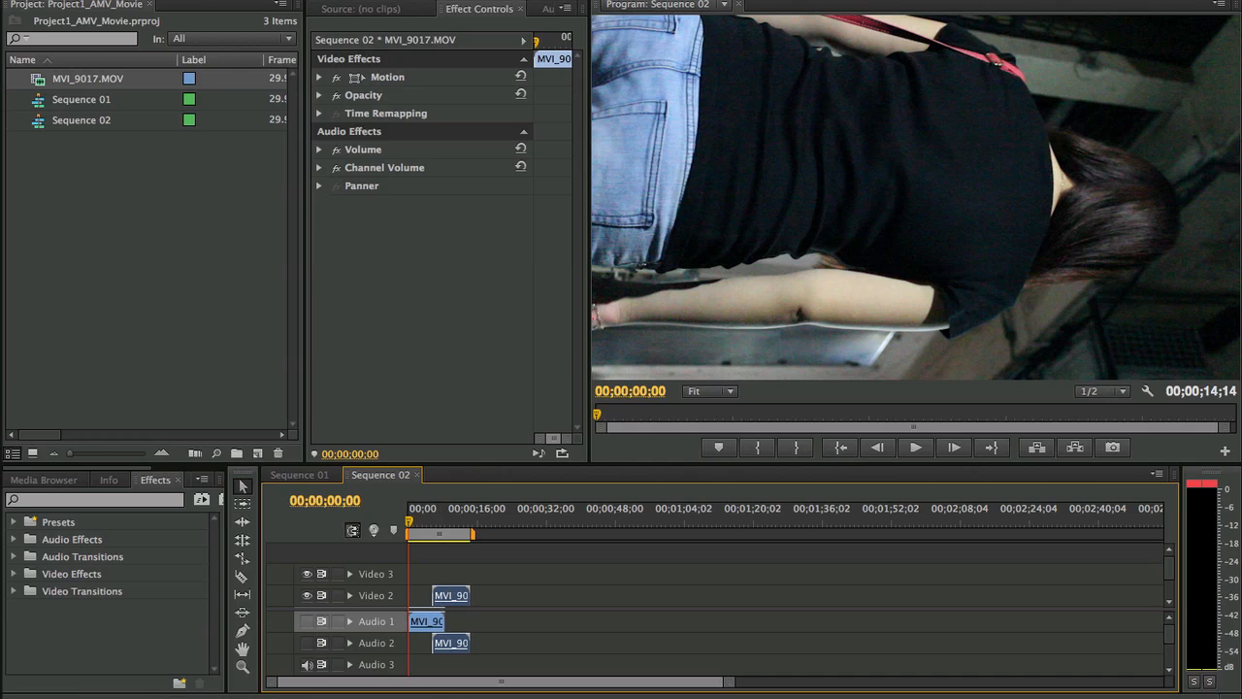
click(330, 0)
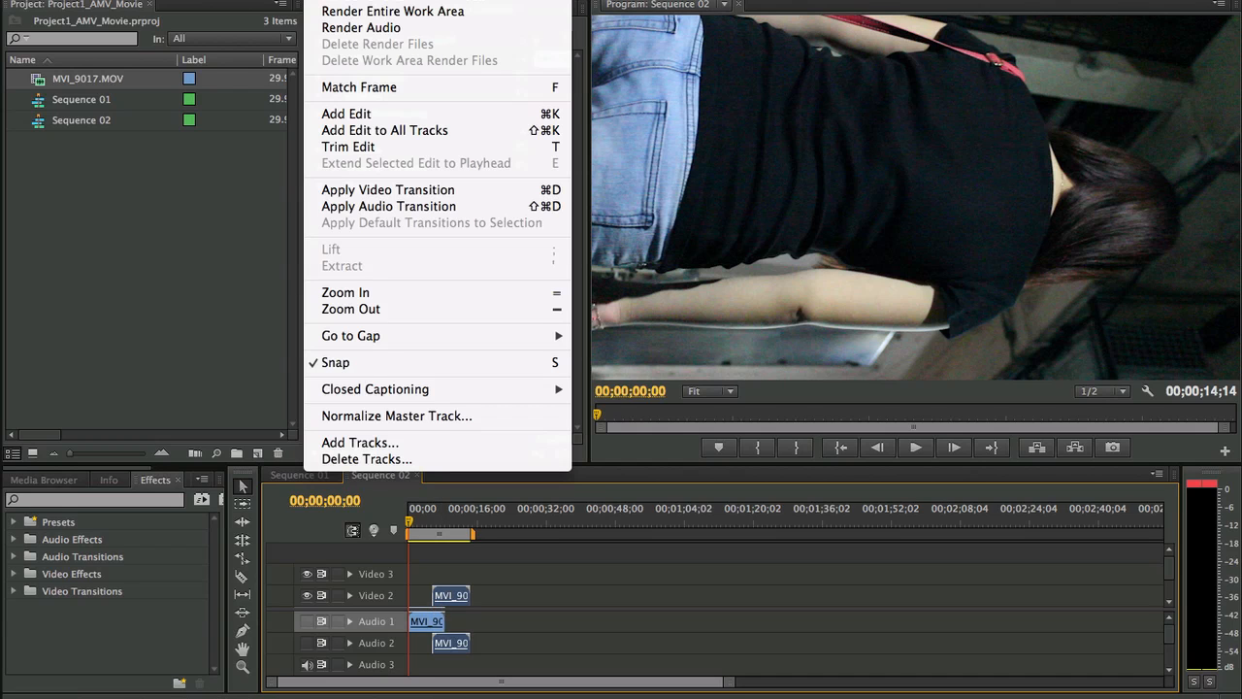
click(393, 443)
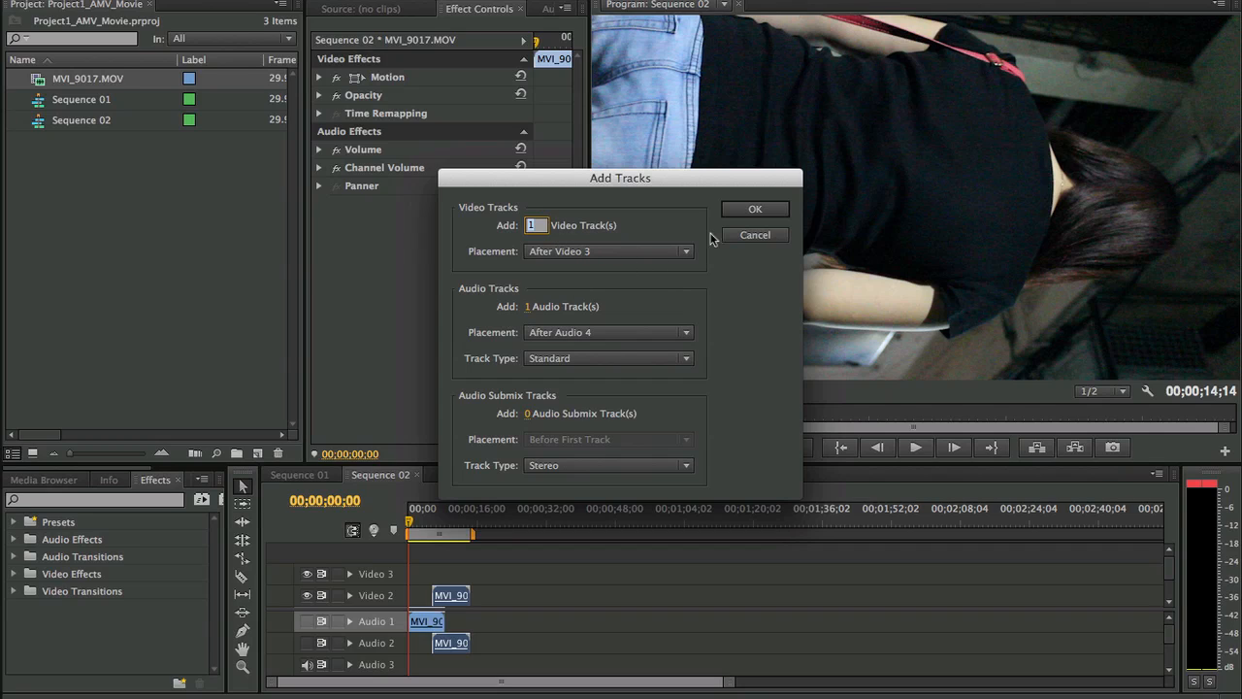
click(735, 211)
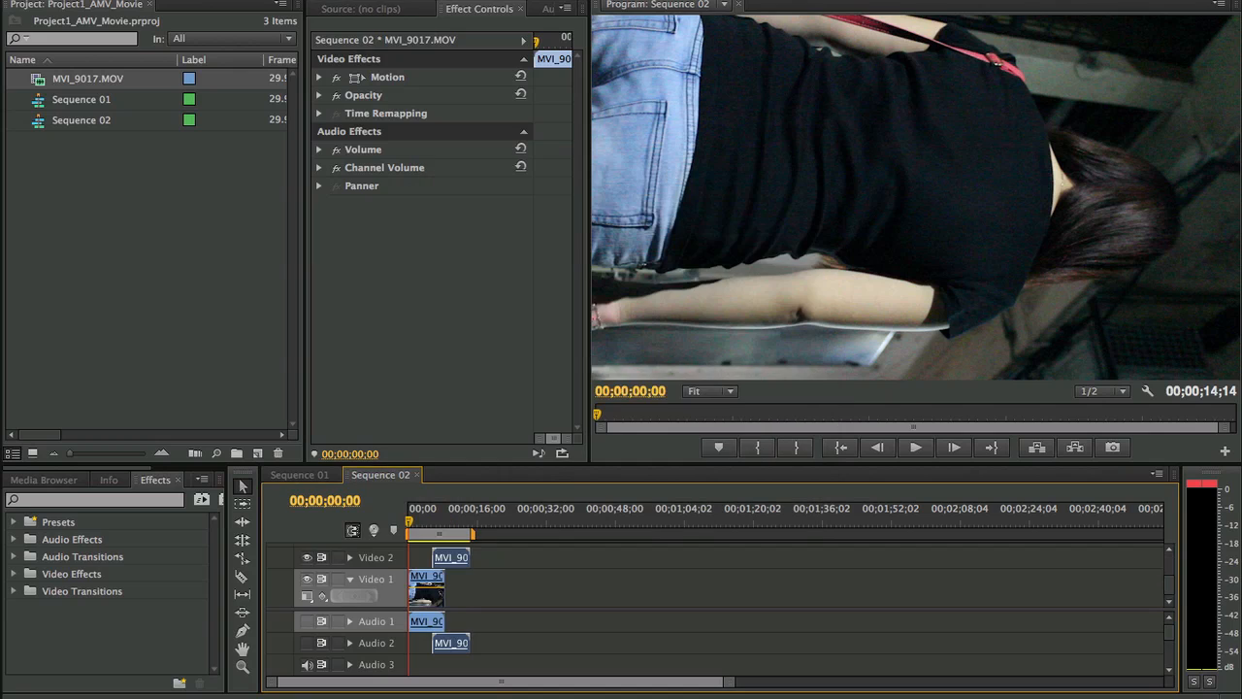
- Open the Delete Tracks command and leave it without removing any track
click(335, 0)
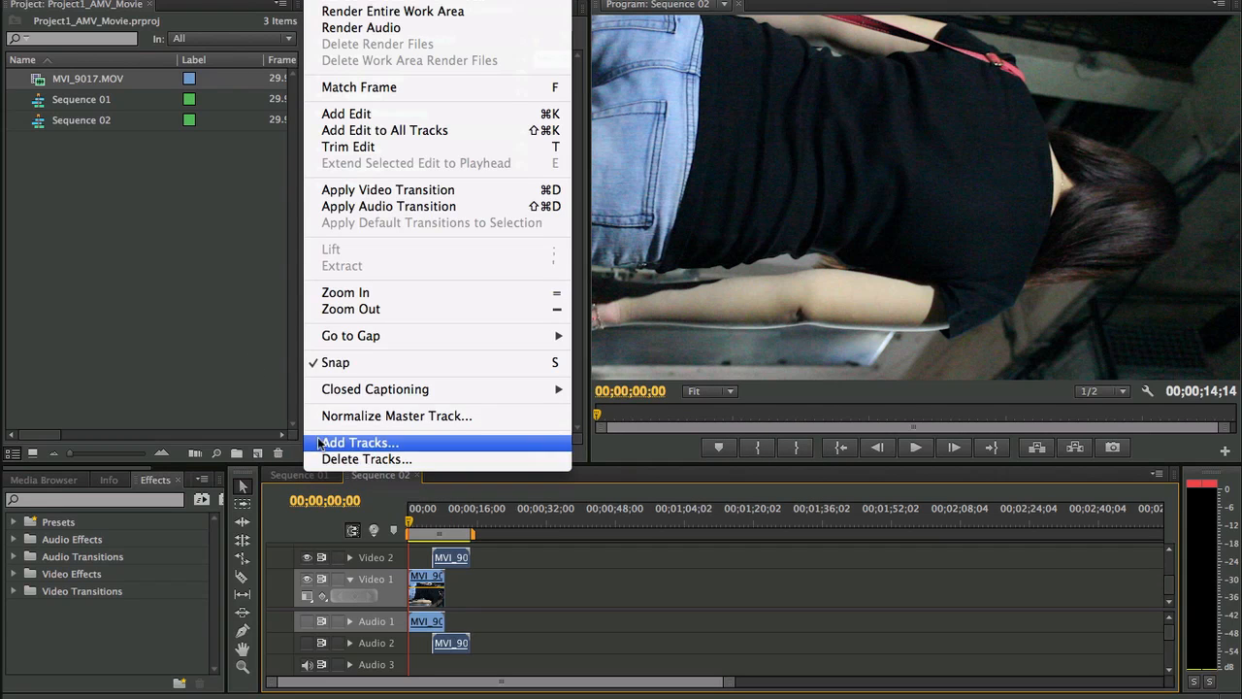
click(366, 462)
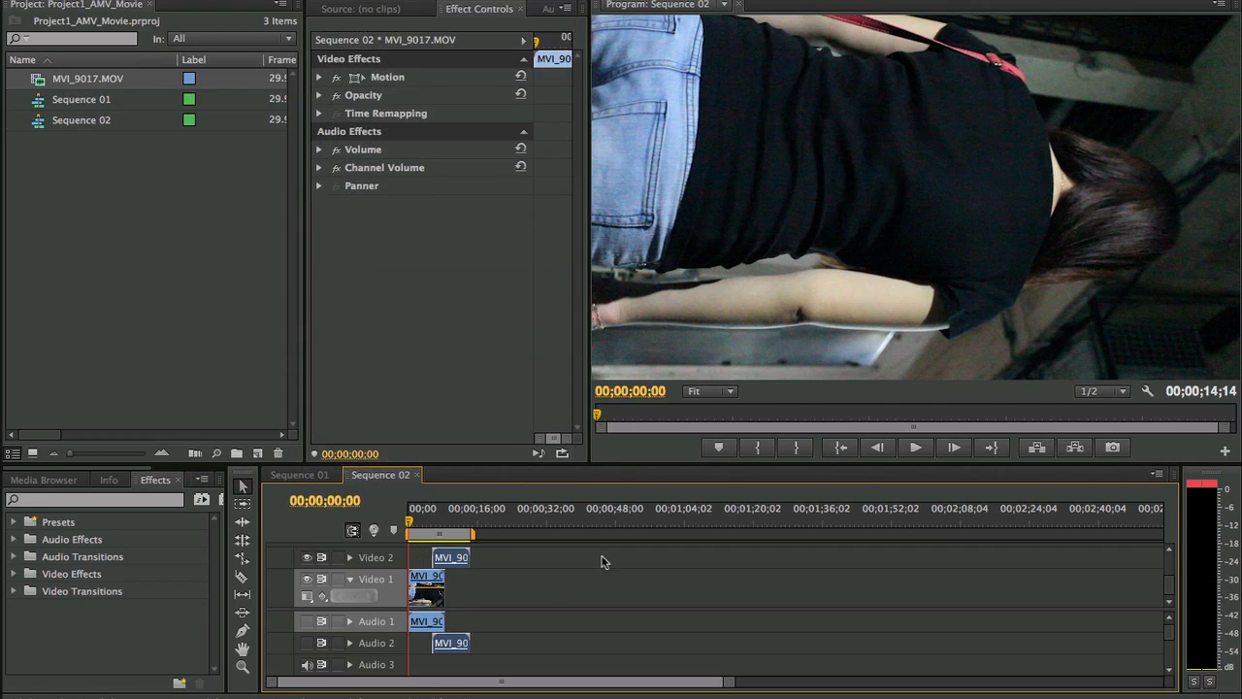
- Expand the Video 2 track to view its clip thumbnail and collapse the track again
click(350, 557)
scroll(393, 573, up, 3)
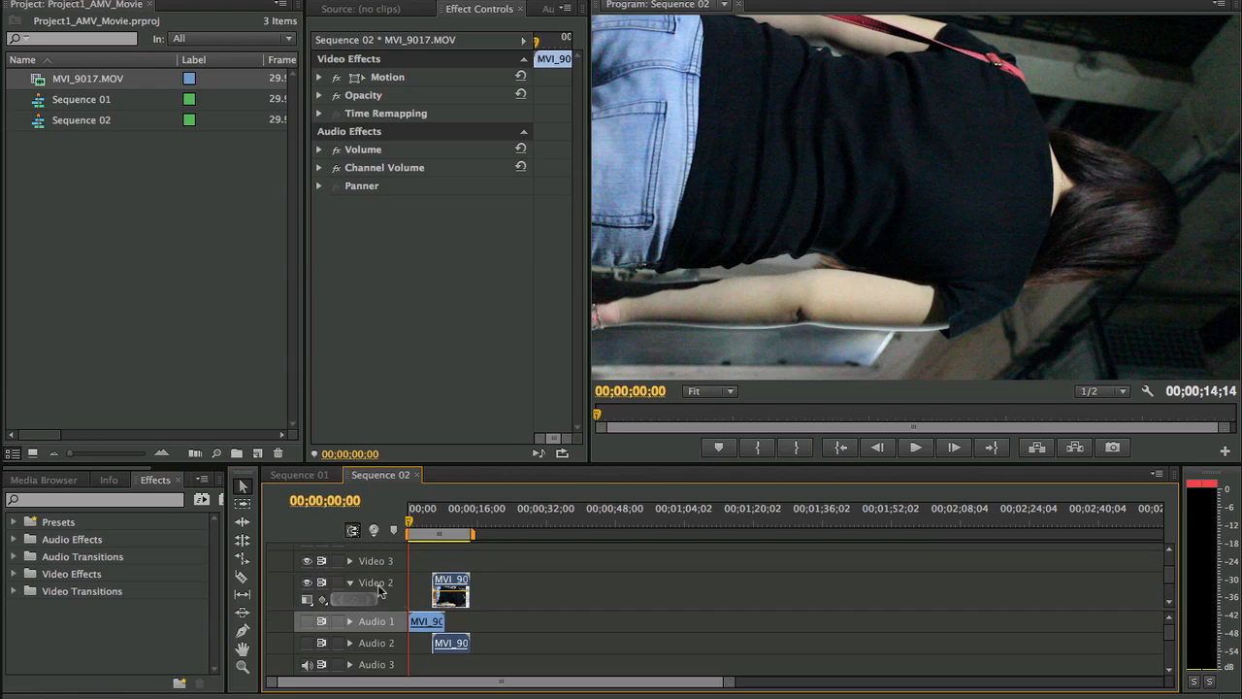
click(383, 586)
click(363, 588)
click(350, 583)
scroll(468, 569, down, 3)
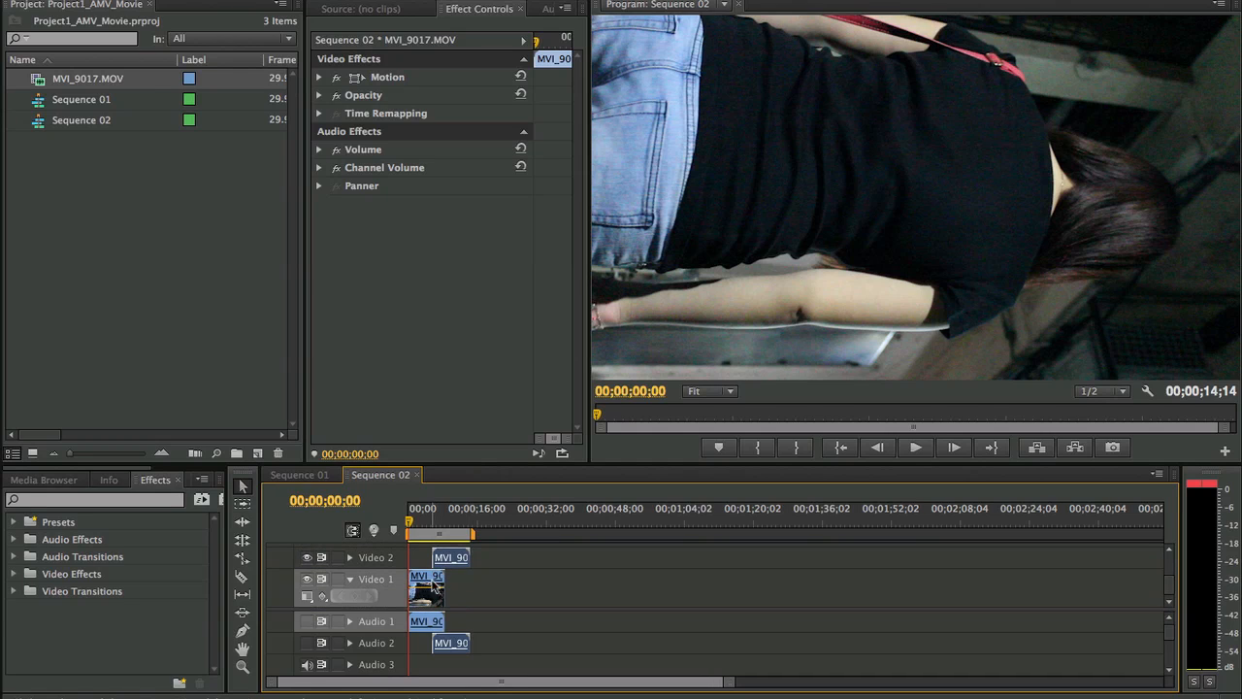
scroll(432, 576, up, 4)
scroll(487, 579, down, 3)
scroll(489, 631, down, 3)
scroll(489, 648, down, 3)
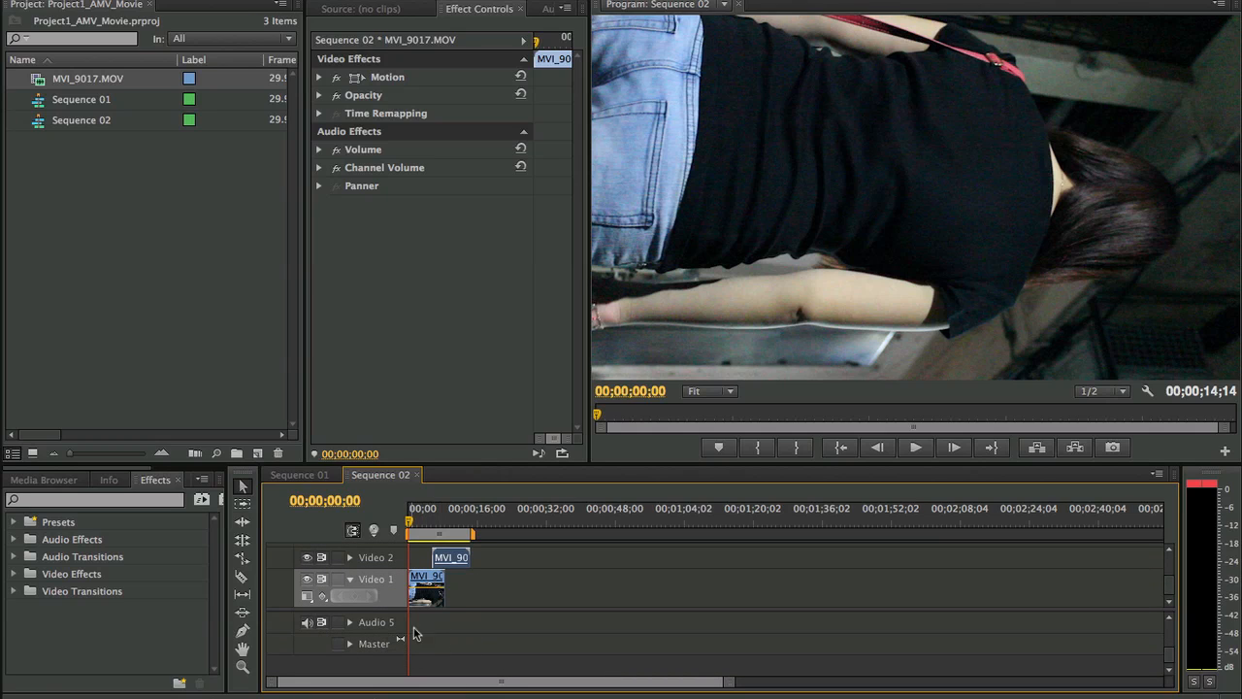
scroll(560, 634, up, 3)
scroll(561, 634, up, 1)
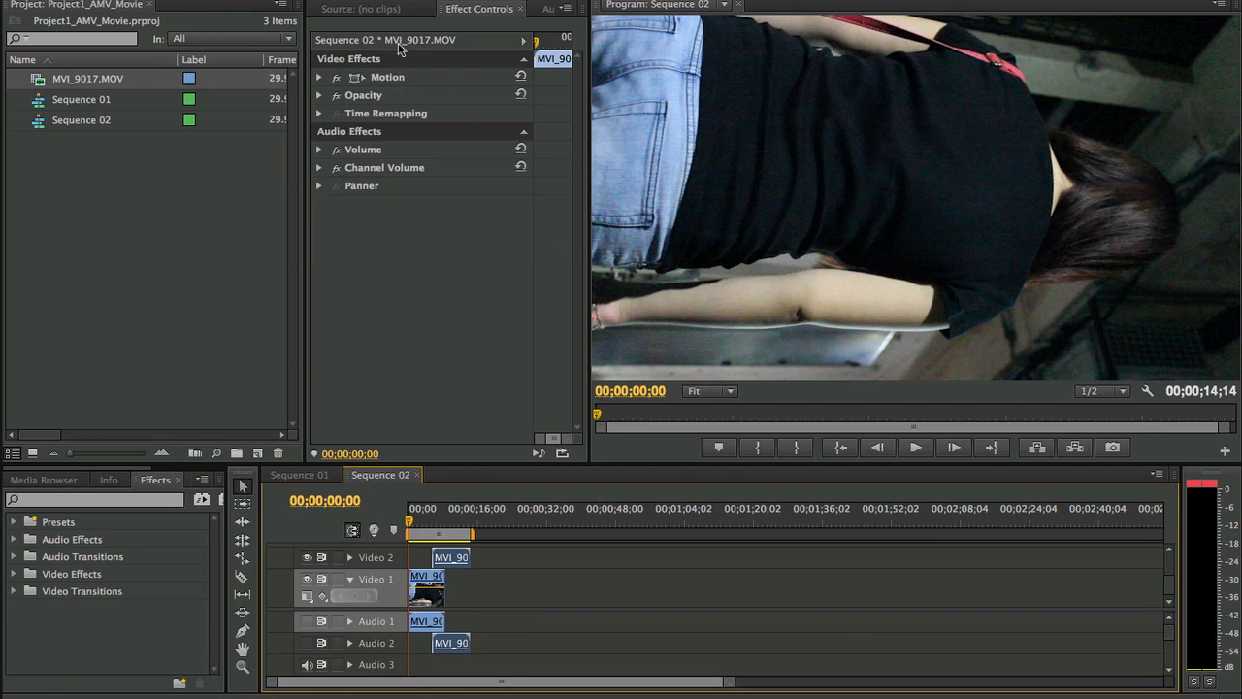
- Widen the panel group holding the Source monitor, view the Audio Mixer for Sequence 02, and return to Effect Controls
click(376, 9)
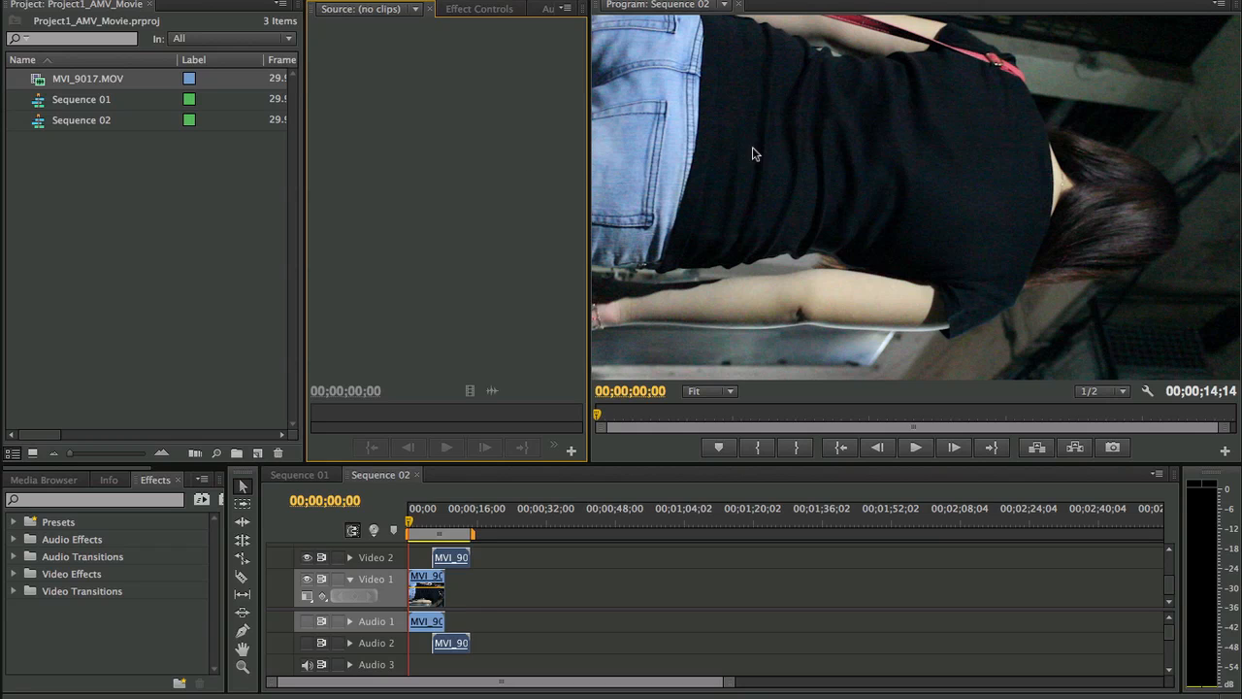
drag(589, 153, 784, 134)
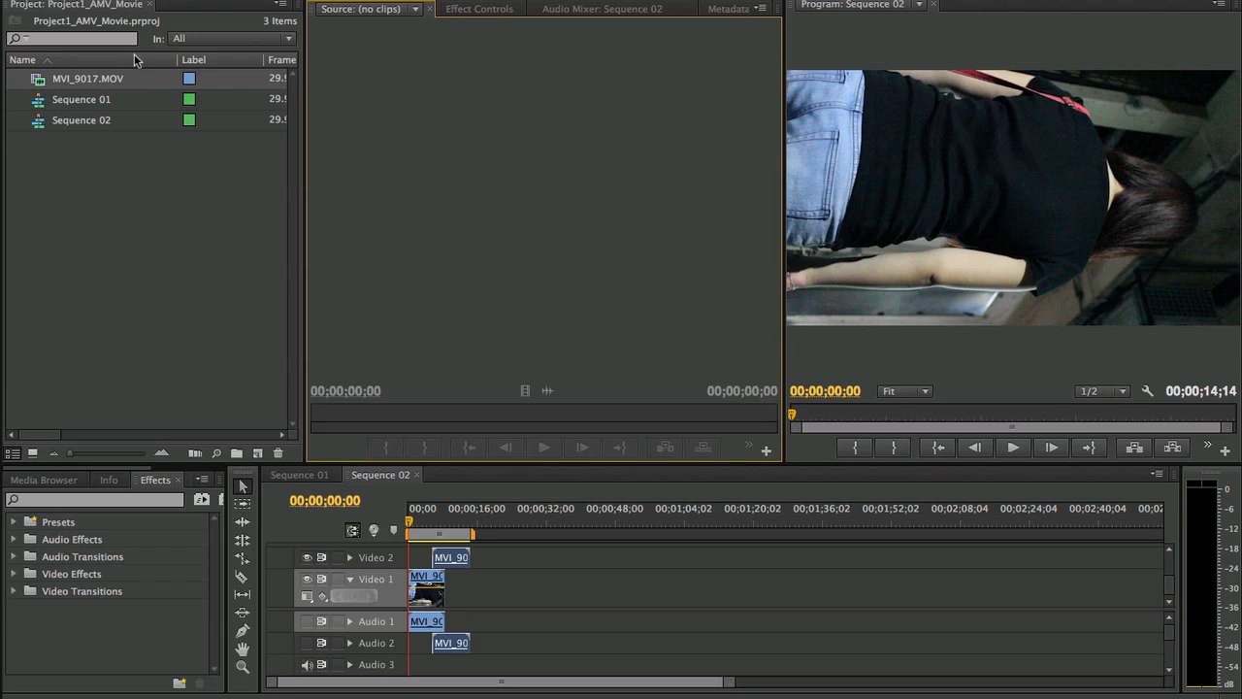
click(478, 9)
click(594, 10)
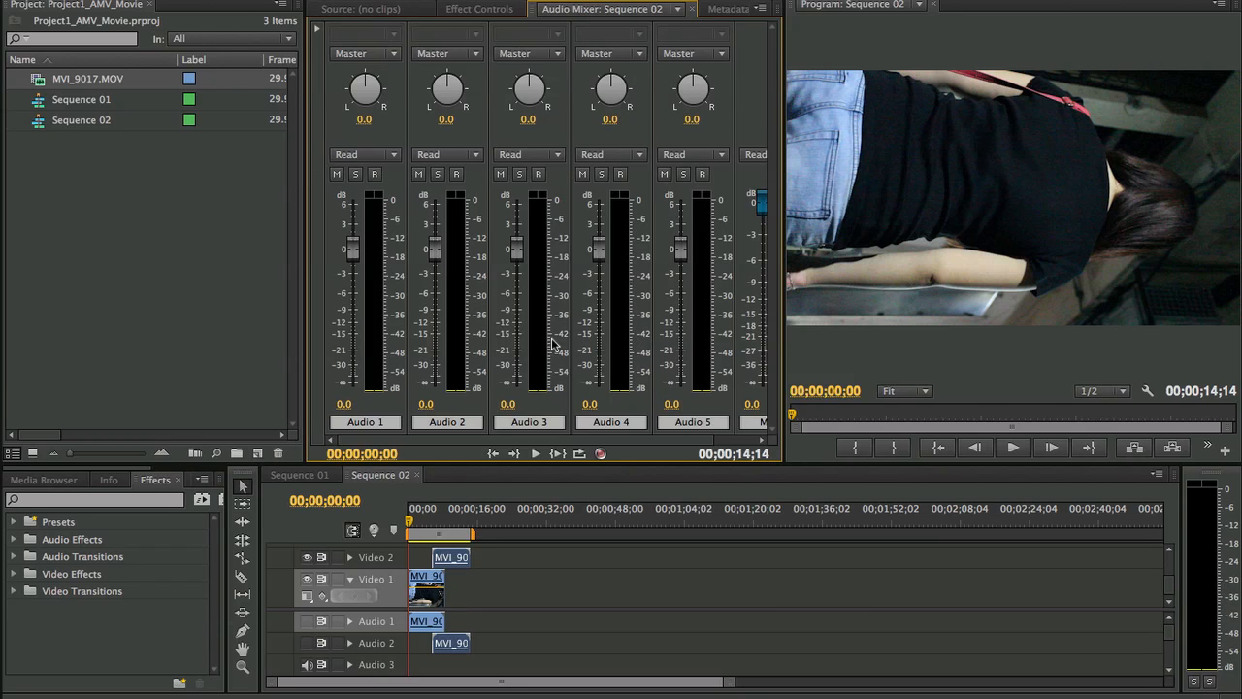
click(478, 9)
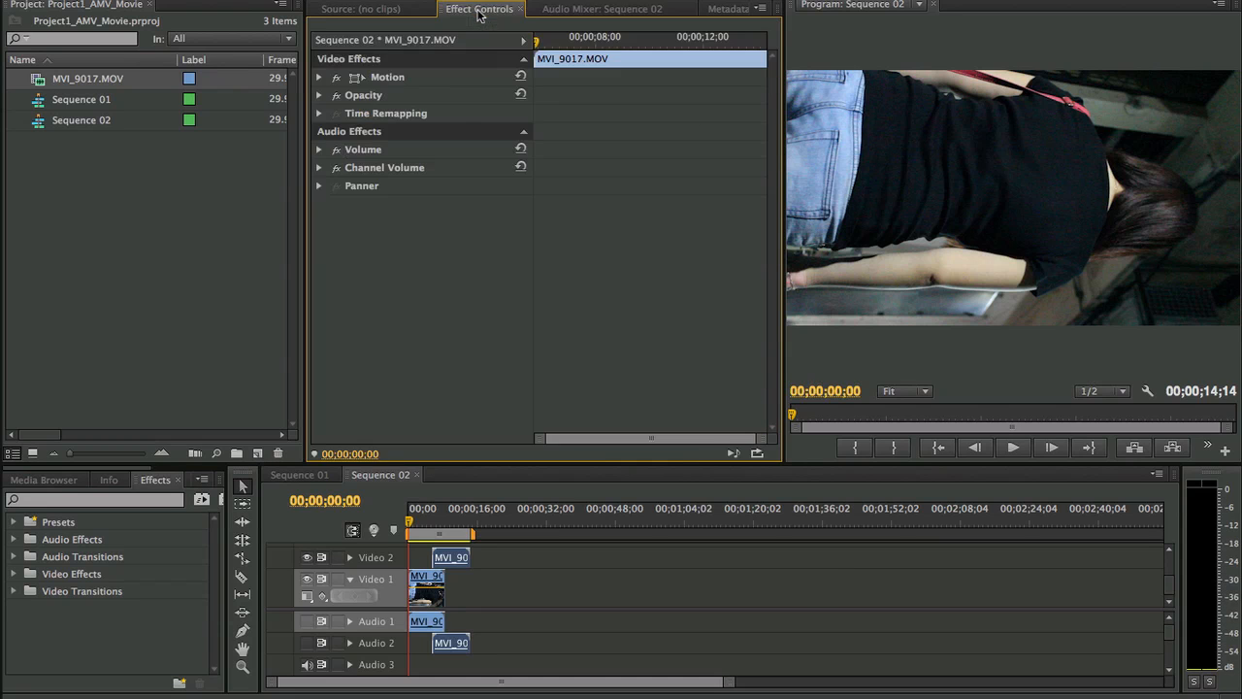
click(558, 10)
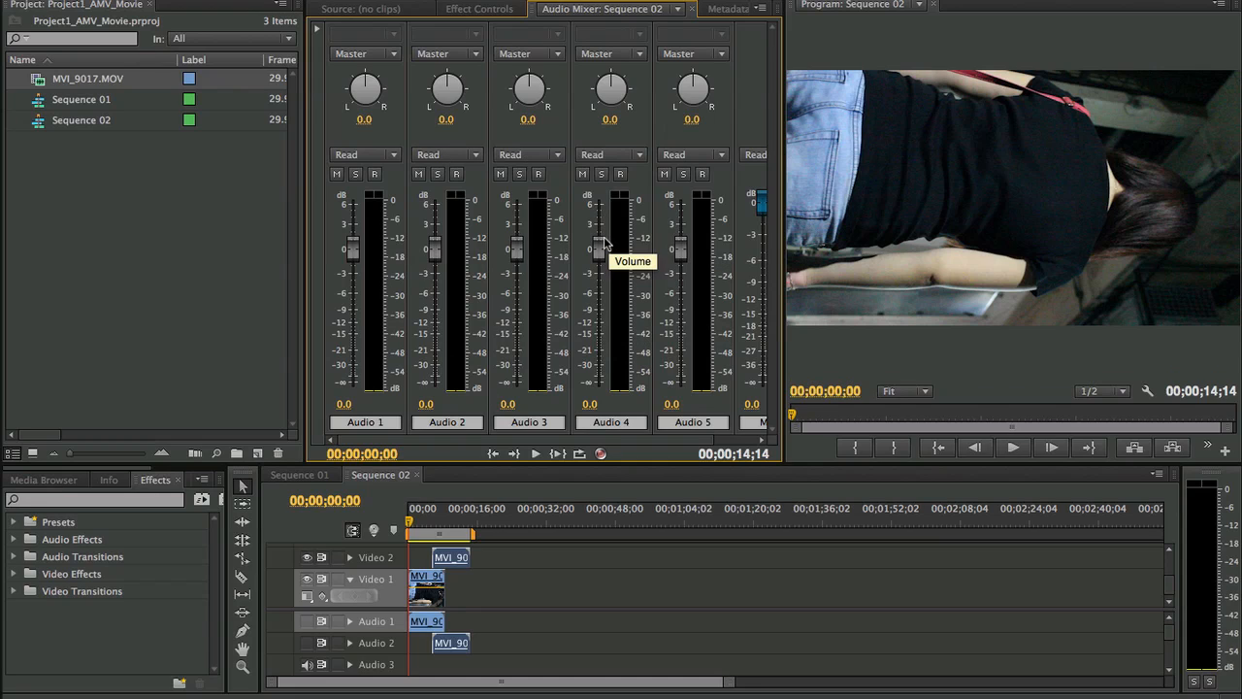
click(477, 10)
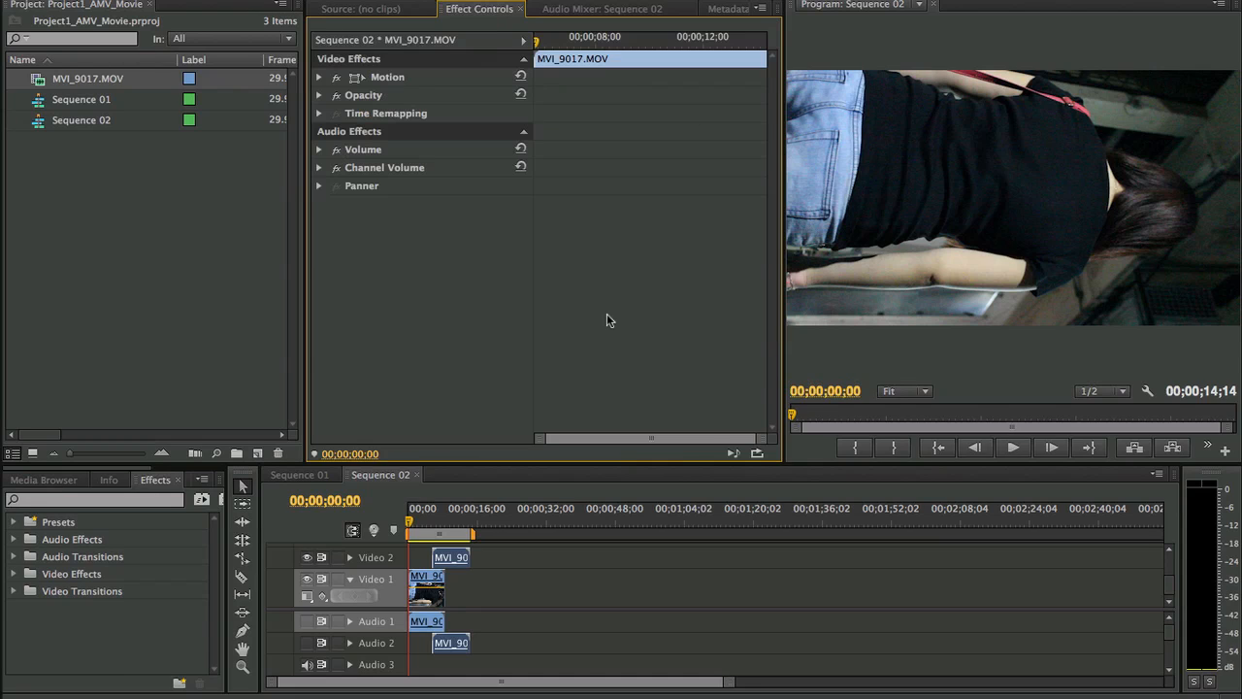
- Show the Motion settings of the MVI_9017.MOV clip on Video 1 and select Motion for direct manipulation in the Program monitor
mouse_move(624, 693)
click(318, 77)
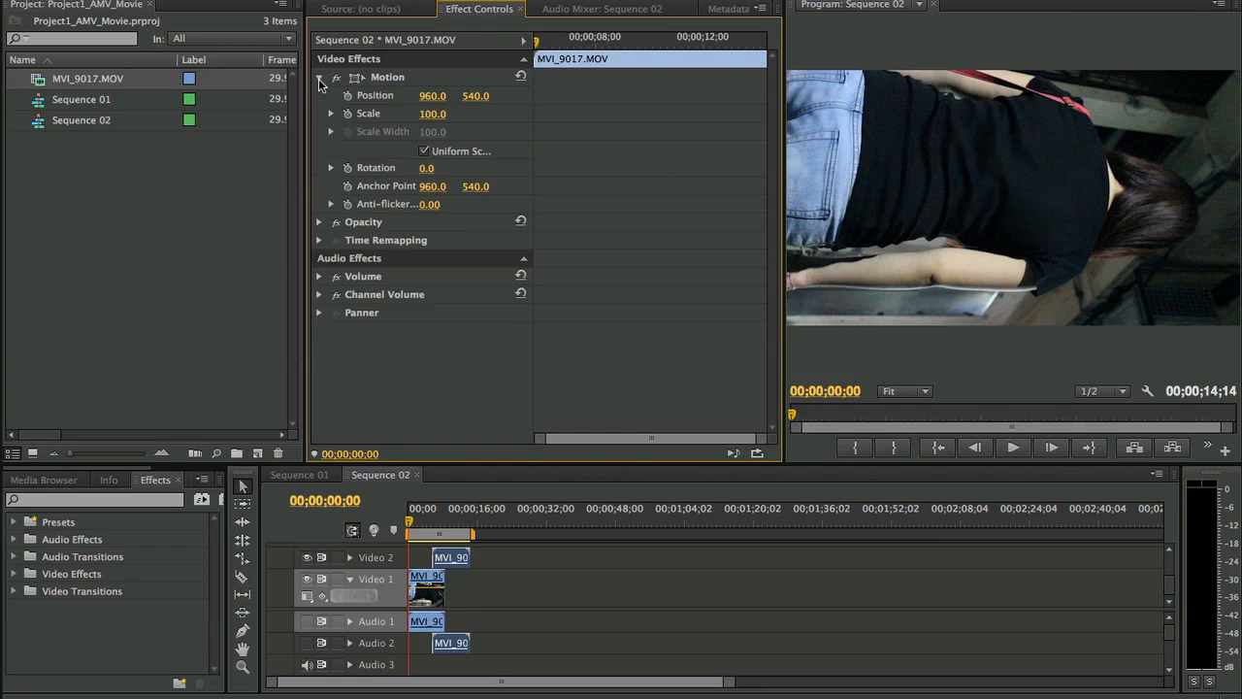
click(425, 583)
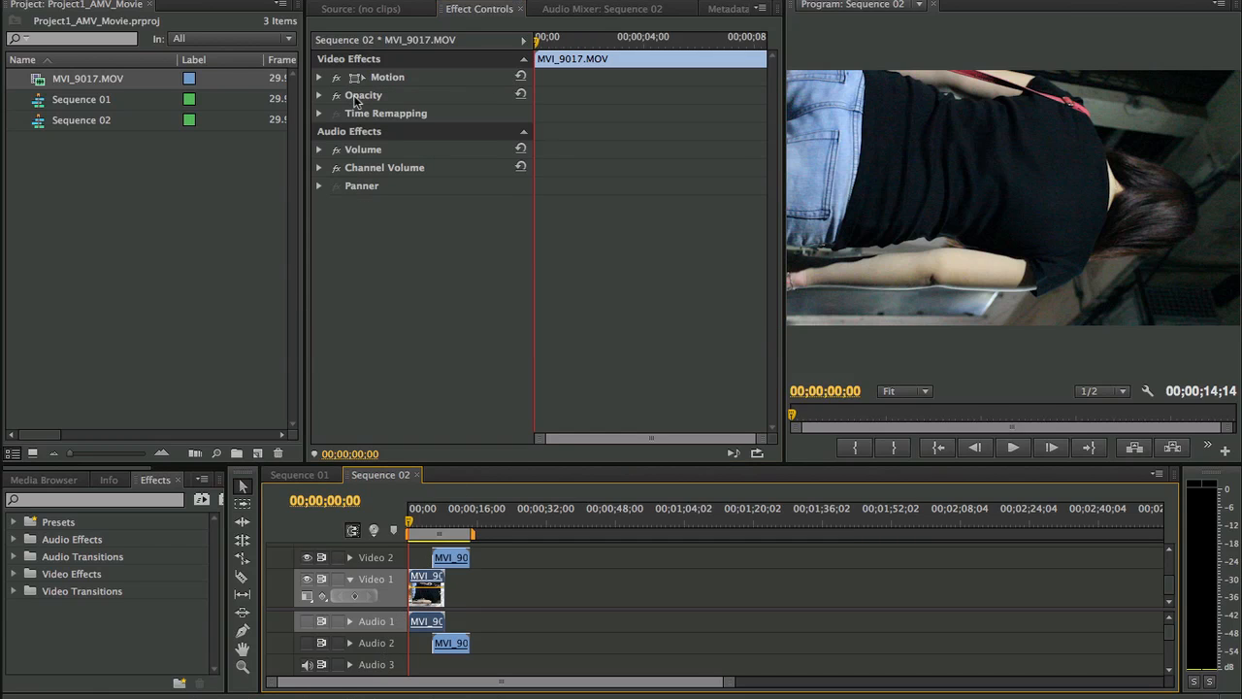
click(319, 76)
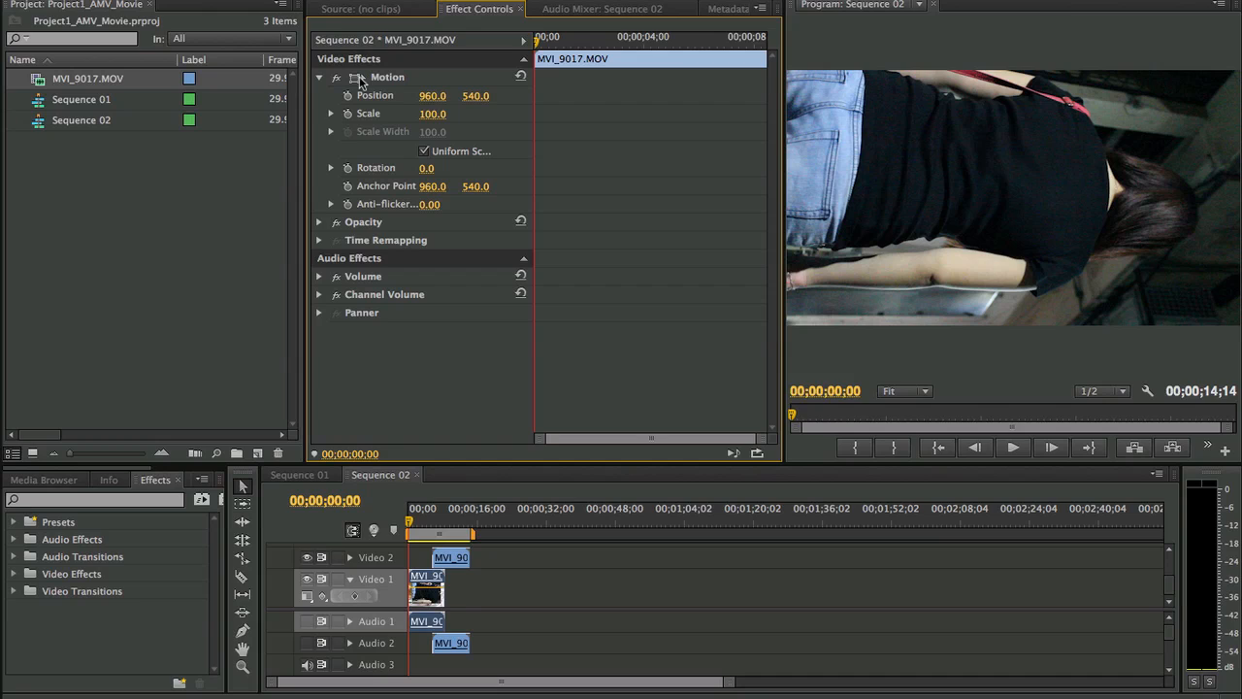
click(357, 84)
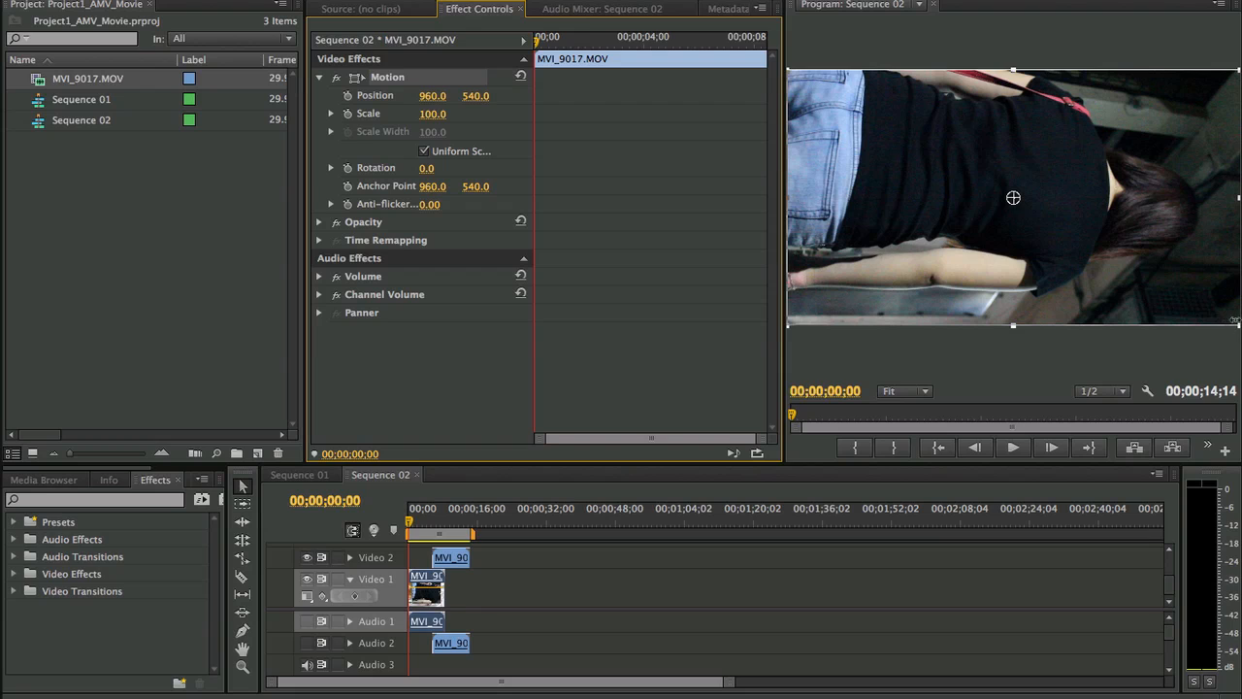
- Try resizing and moving the Video 1 clip with its Motion handles, Position and Scale, and undo the changes
drag(1014, 327, 1013, 270)
drag(1021, 223, 1033, 328)
drag(432, 95, 253, 95)
drag(475, 96, 754, 96)
key(super+z)
key(super+z)
drag(433, 115, 543, 115)
key(super+z)
click(945, 360)
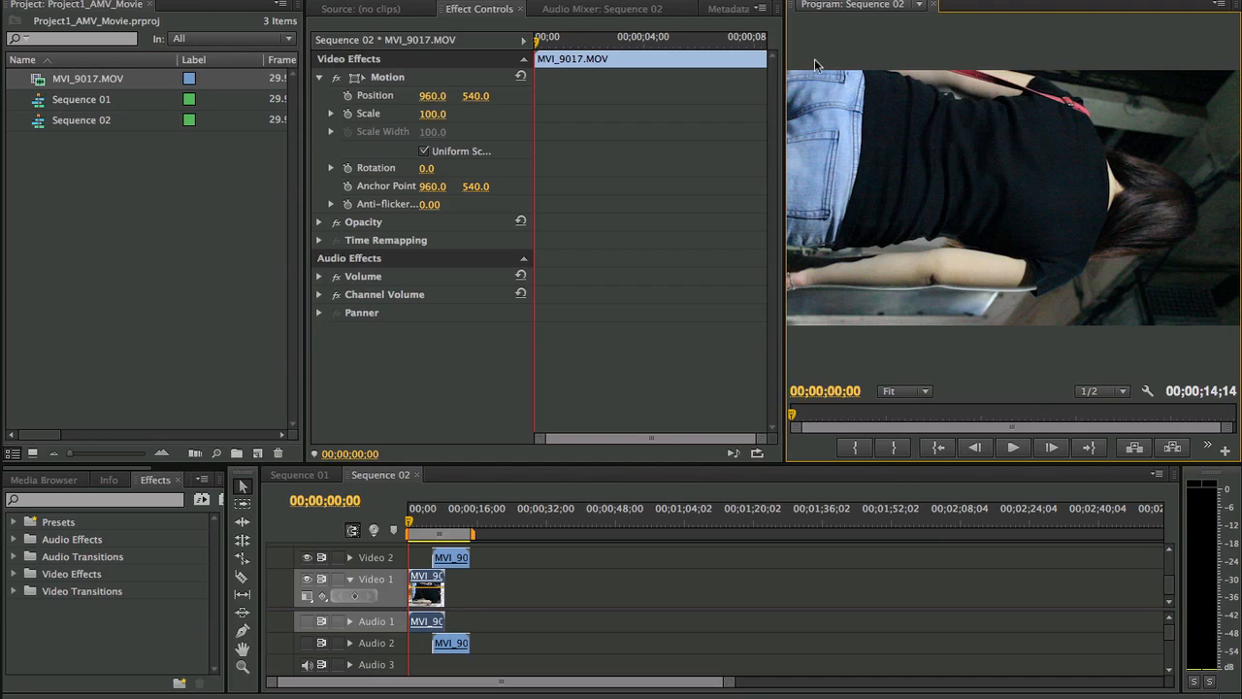
click(558, 121)
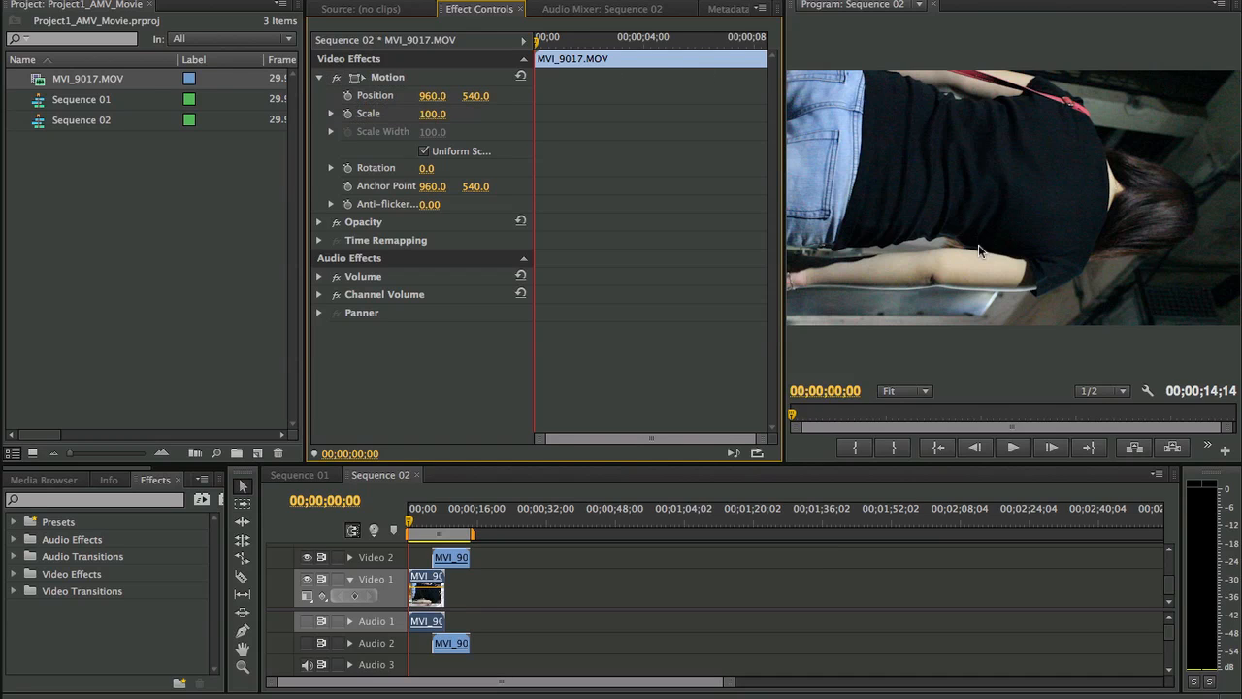
- Expand the Video 1 clip's Opacity settings and set its blend mode to Multiply
click(318, 222)
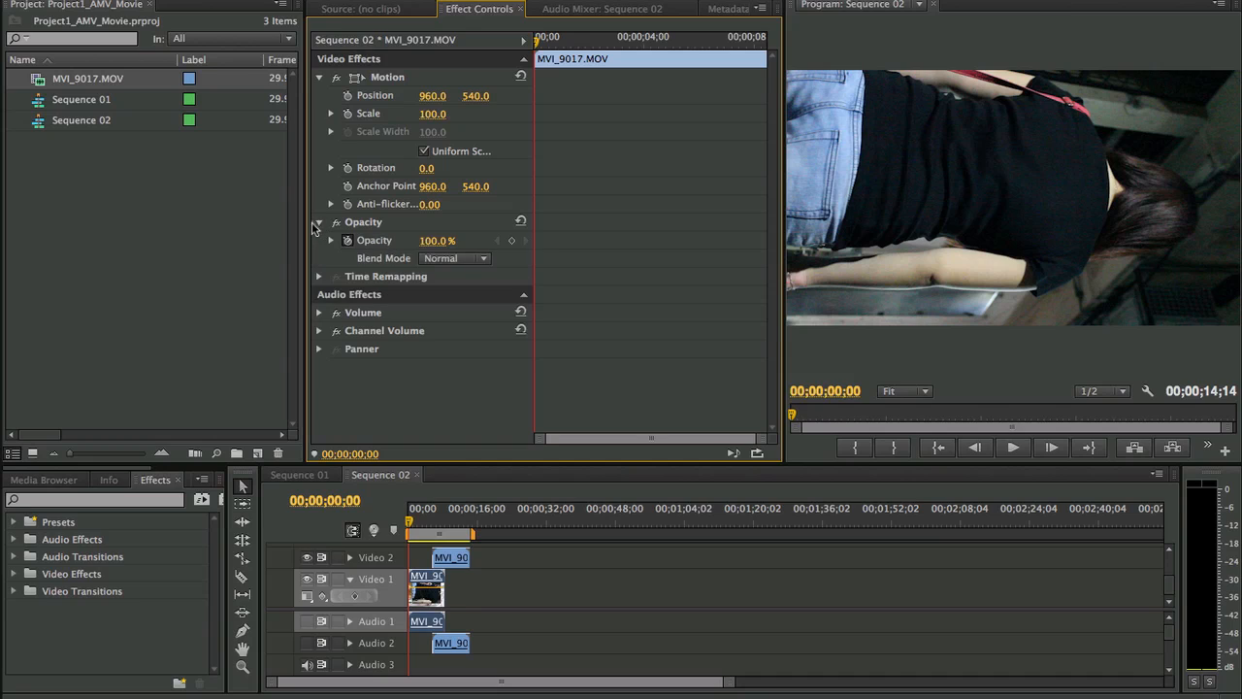
click(452, 258)
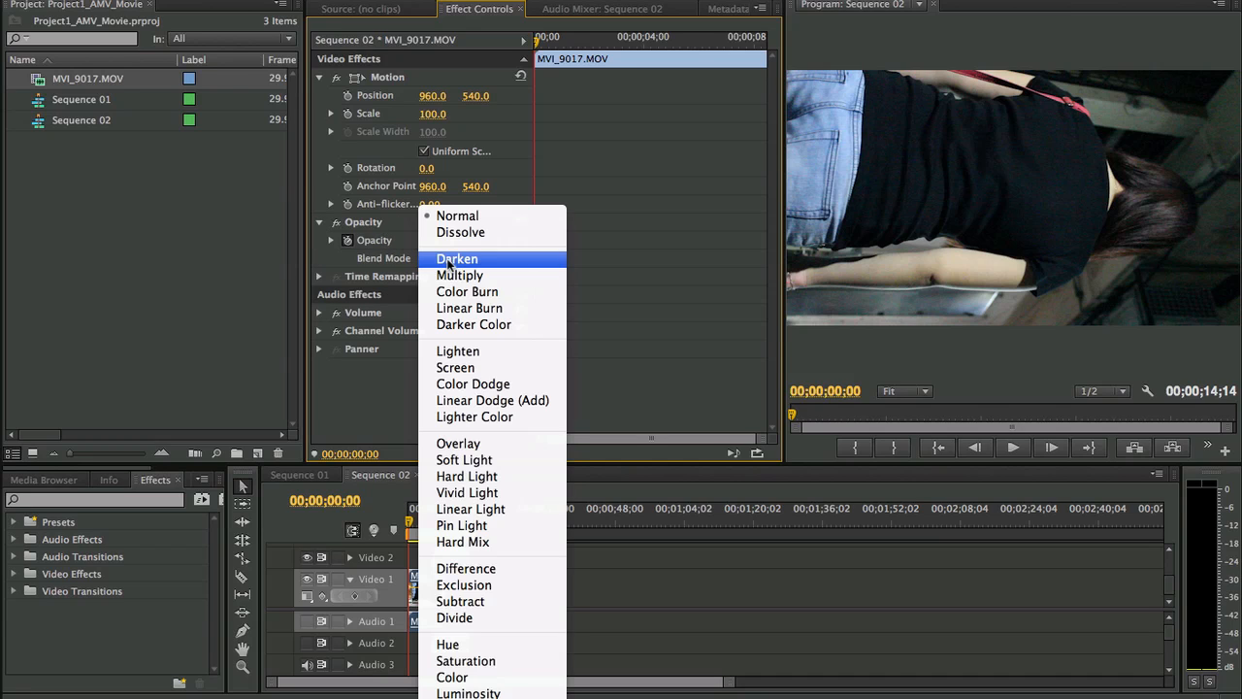
click(457, 278)
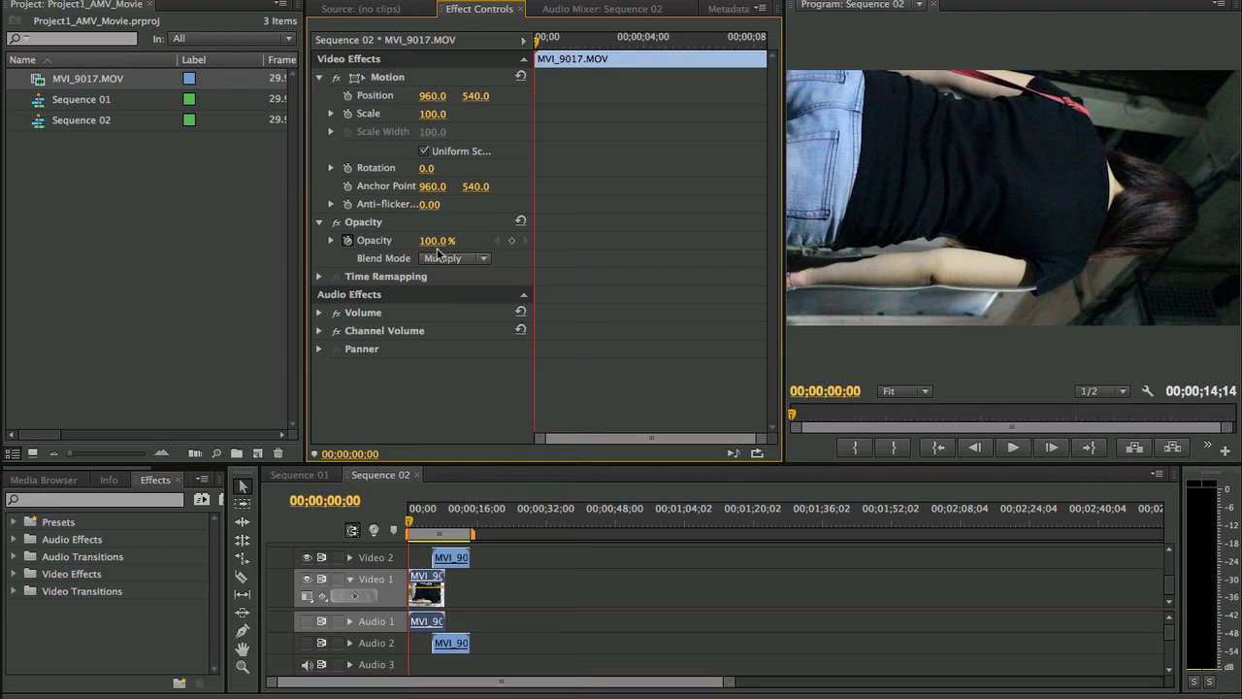
- Try an opacity of 10% with an added opacity keyframe, and undo these edits together with the blend mode change
click(434, 241)
text(10)
key(Return)
drag(436, 249, 418, 250)
click(512, 240)
drag(535, 240, 620, 240)
key(super+z)
key(super+z)
key(super+z)
key(z)
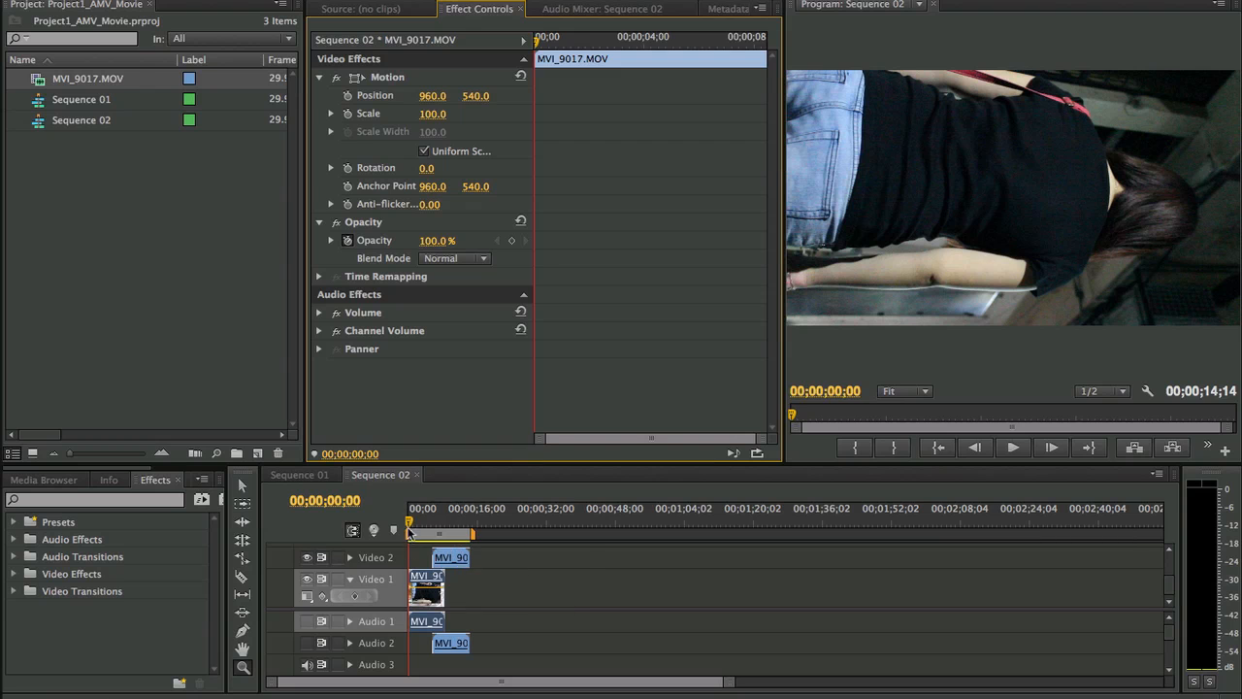
- Move the playhead to 00;00;06;06, turn off the clip's opacity animation and reveal the opacity slider
drag(412, 527, 435, 526)
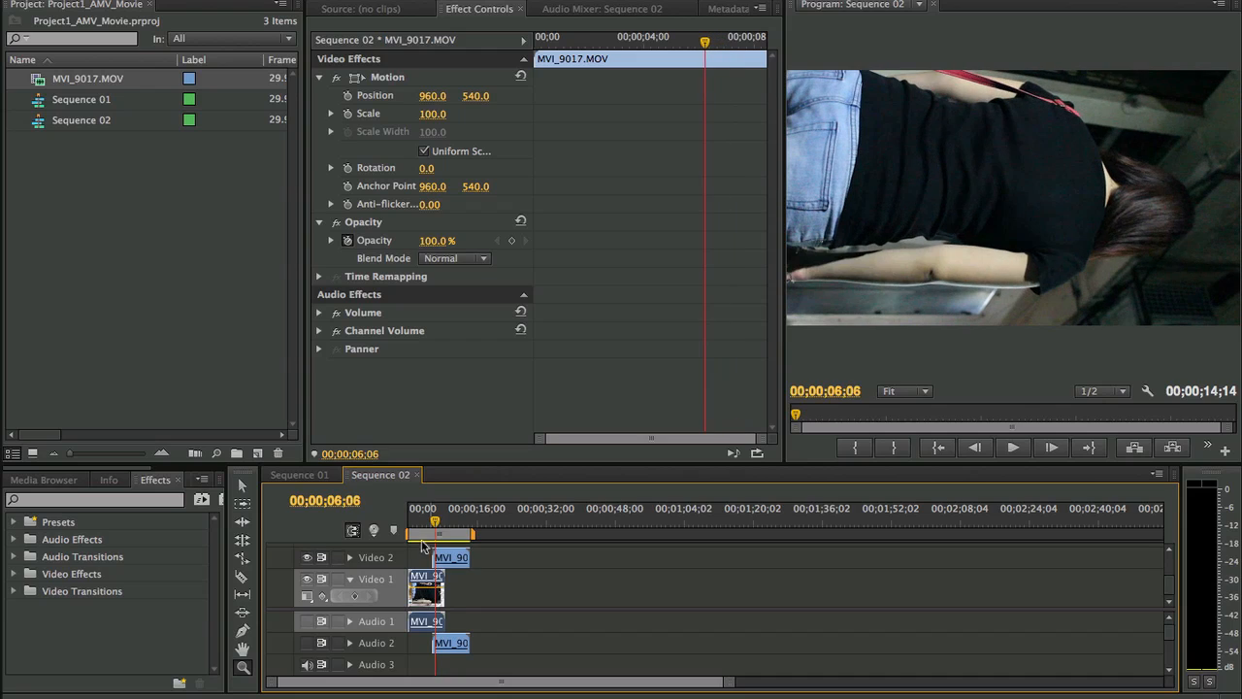
click(348, 240)
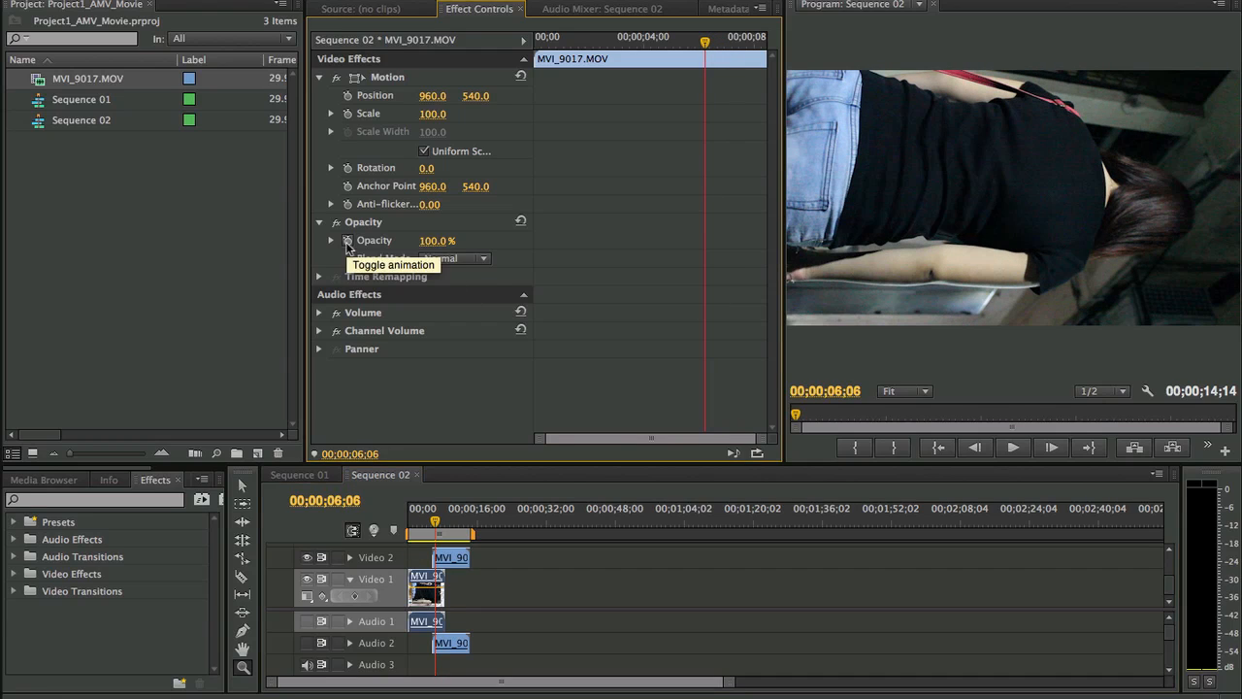
click(331, 240)
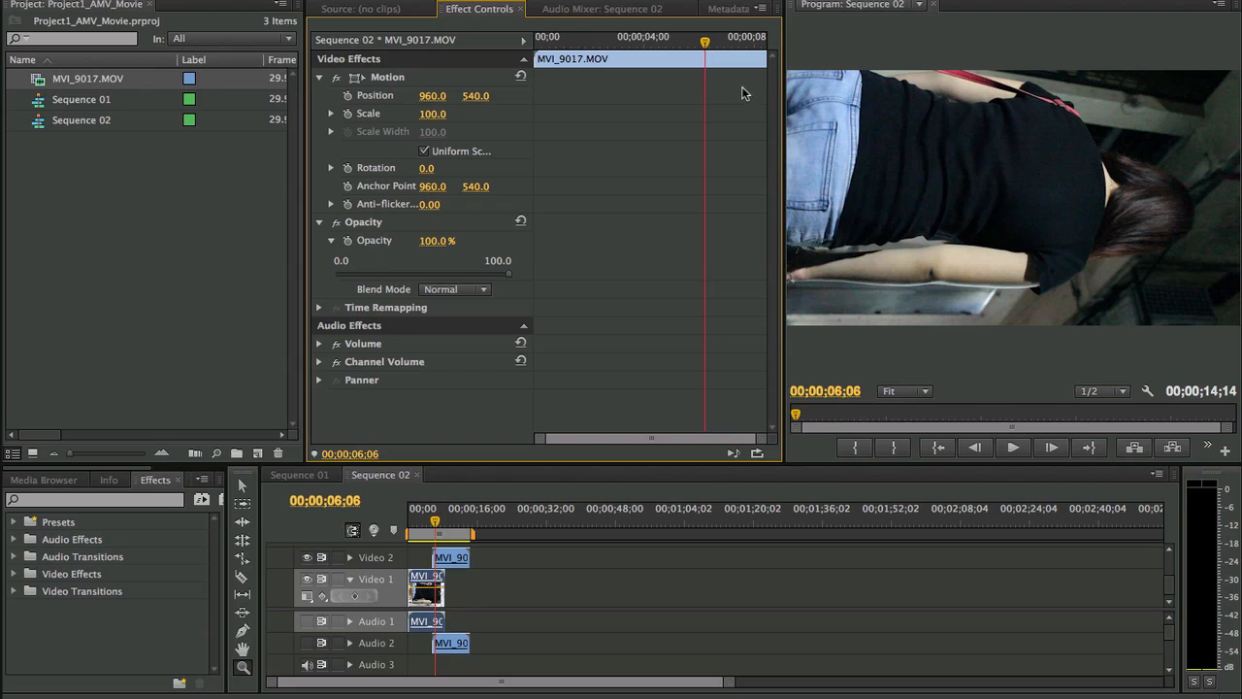
- Fade out the Video 1 clip with opacity keyframes of 100% at 00;00;04;00 and 0% at 00;00;06;10
drag(706, 43, 646, 60)
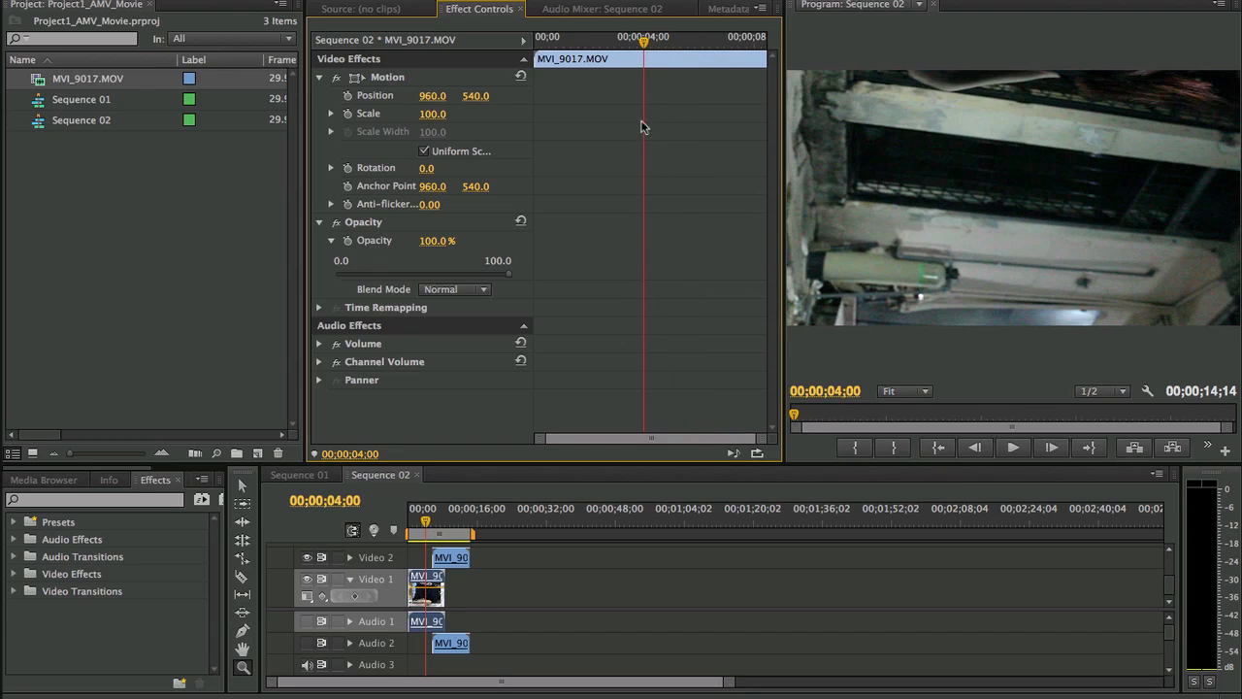
click(349, 241)
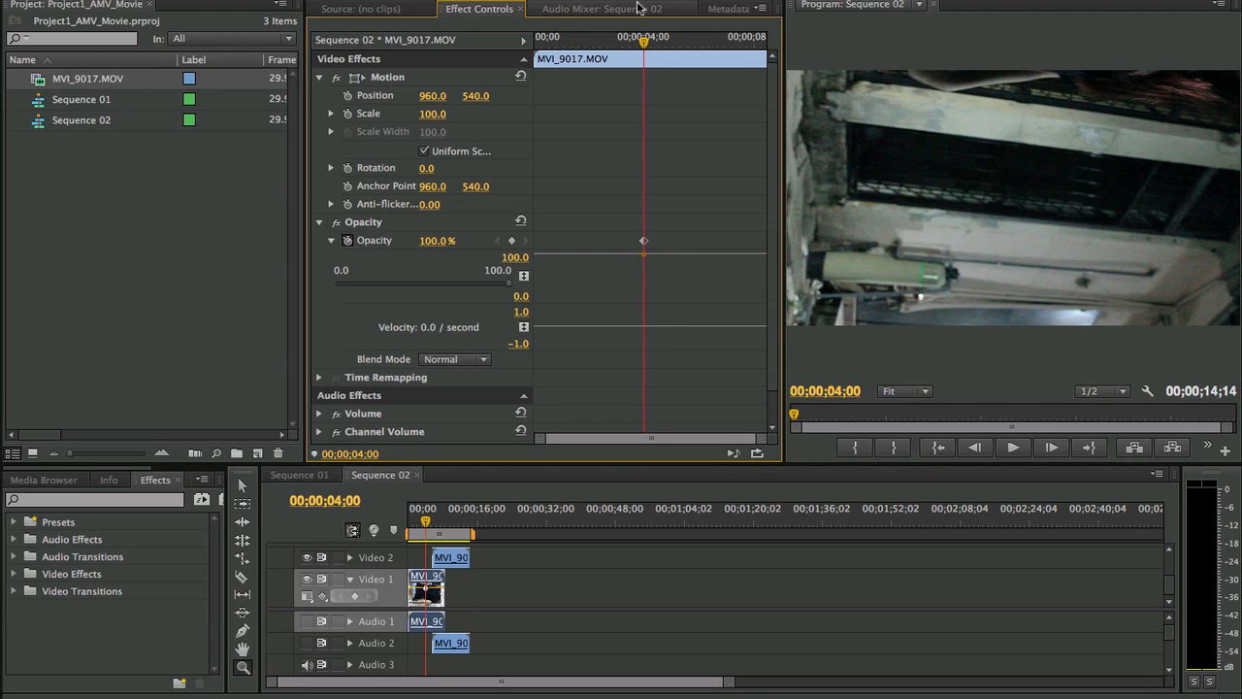
drag(644, 40, 708, 43)
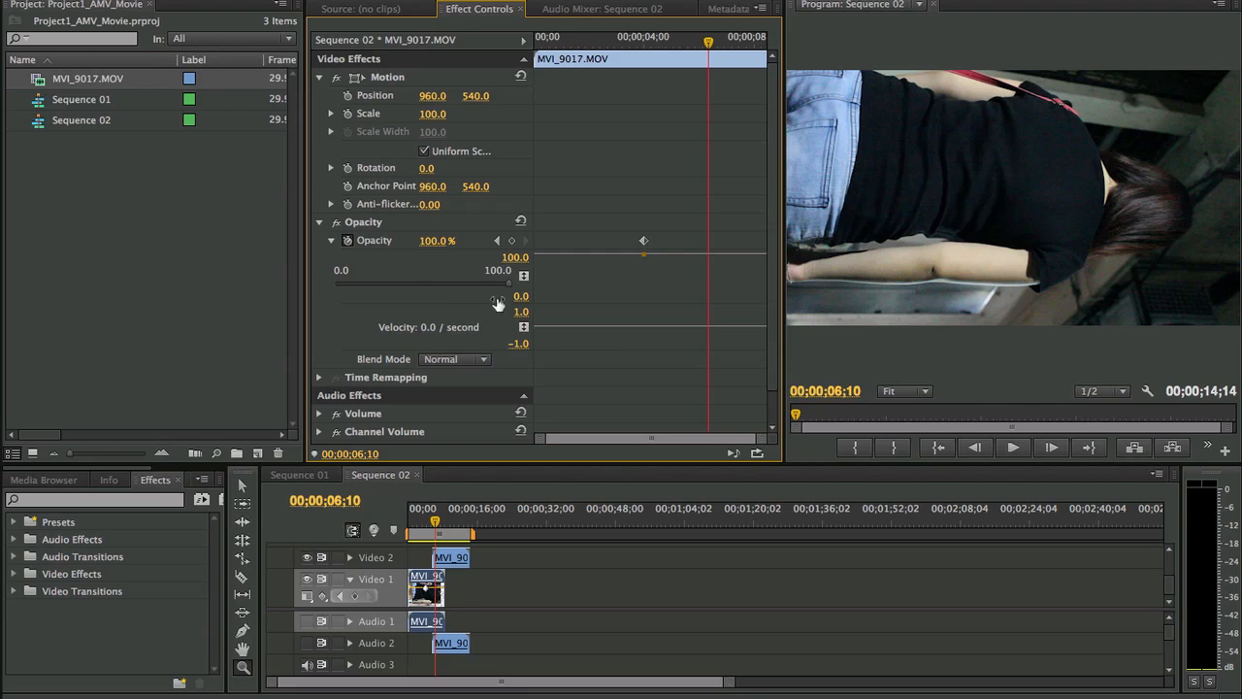
drag(509, 283, 321, 275)
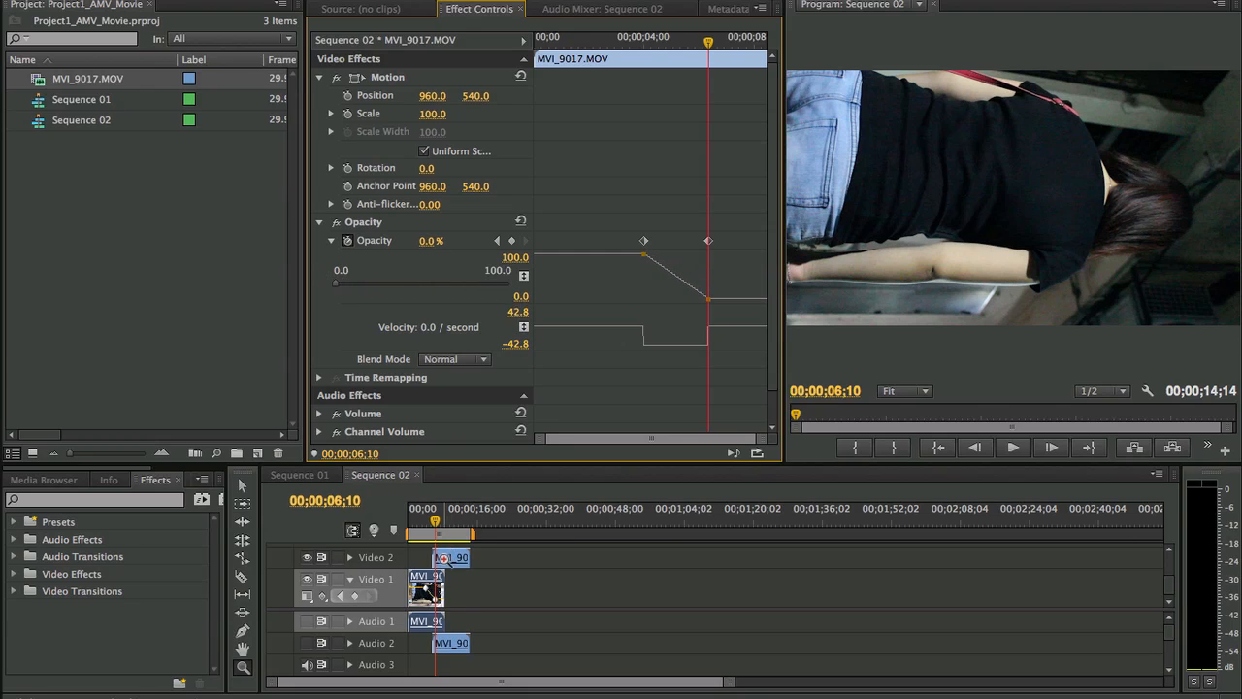
- Move the MVI_9017.MOV clip on Video 2 and its linked audio about 9 seconds later in the timeline
key(equal)
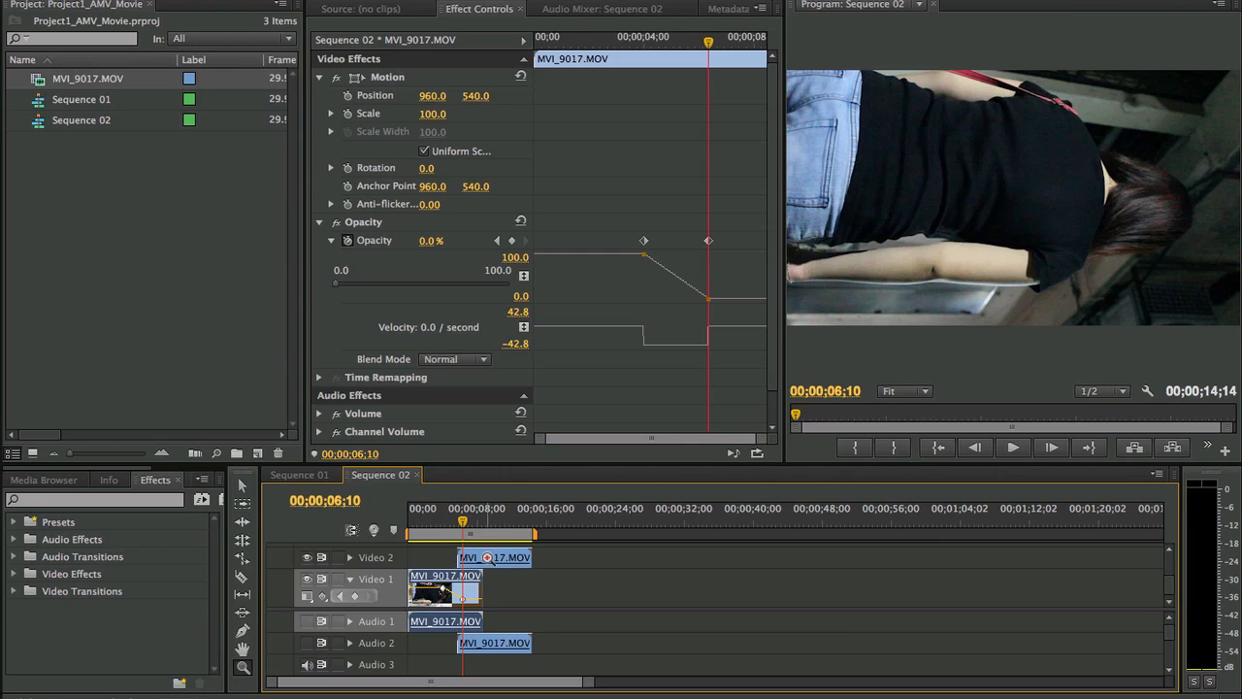
key(v)
drag(493, 559, 569, 559)
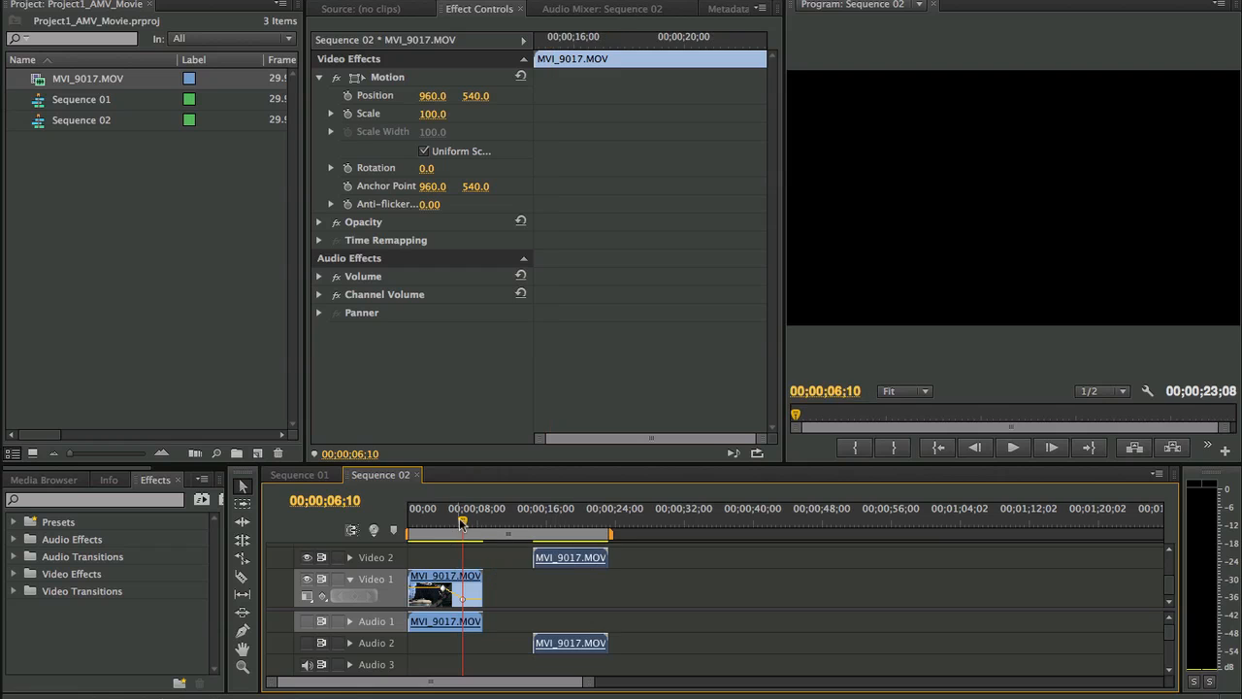
- Enlarge the Program monitor and preview the fade-out of the Video 1 clip by scrubbing and playing it
click(439, 524)
mouse_move(440, 524)
mouse_down()
mouse_move(467, 525)
mouse_move(454, 524)
mouse_up()
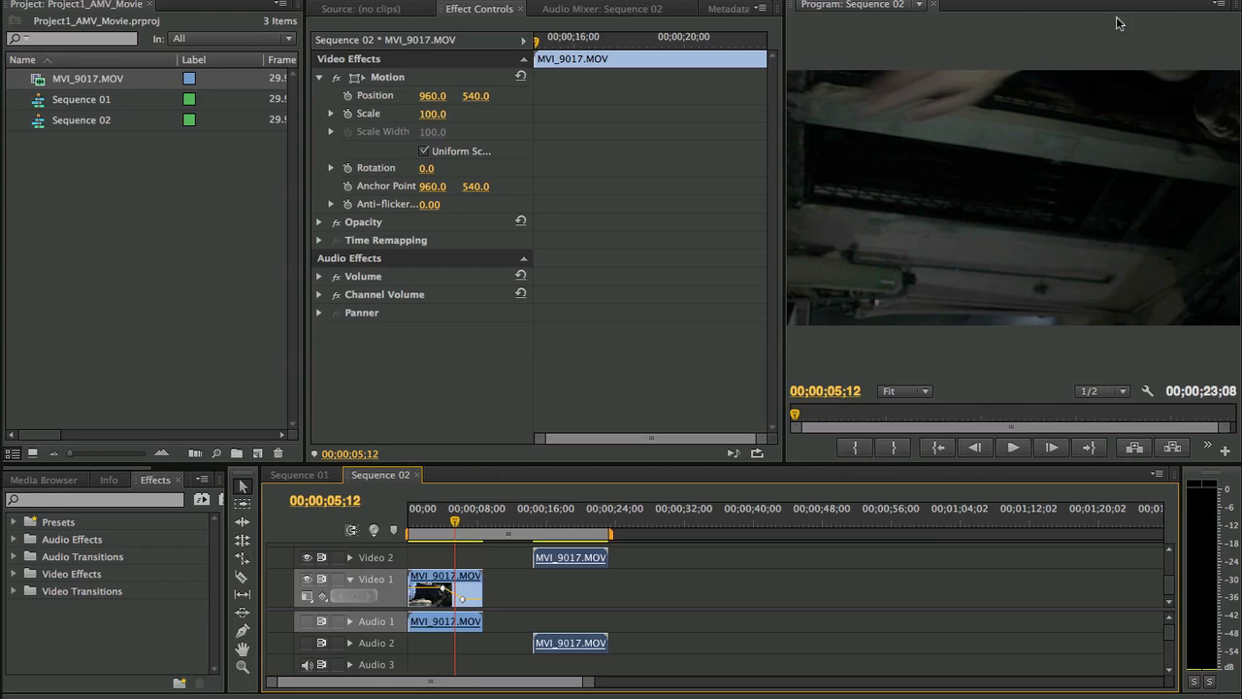
drag(785, 148, 651, 155)
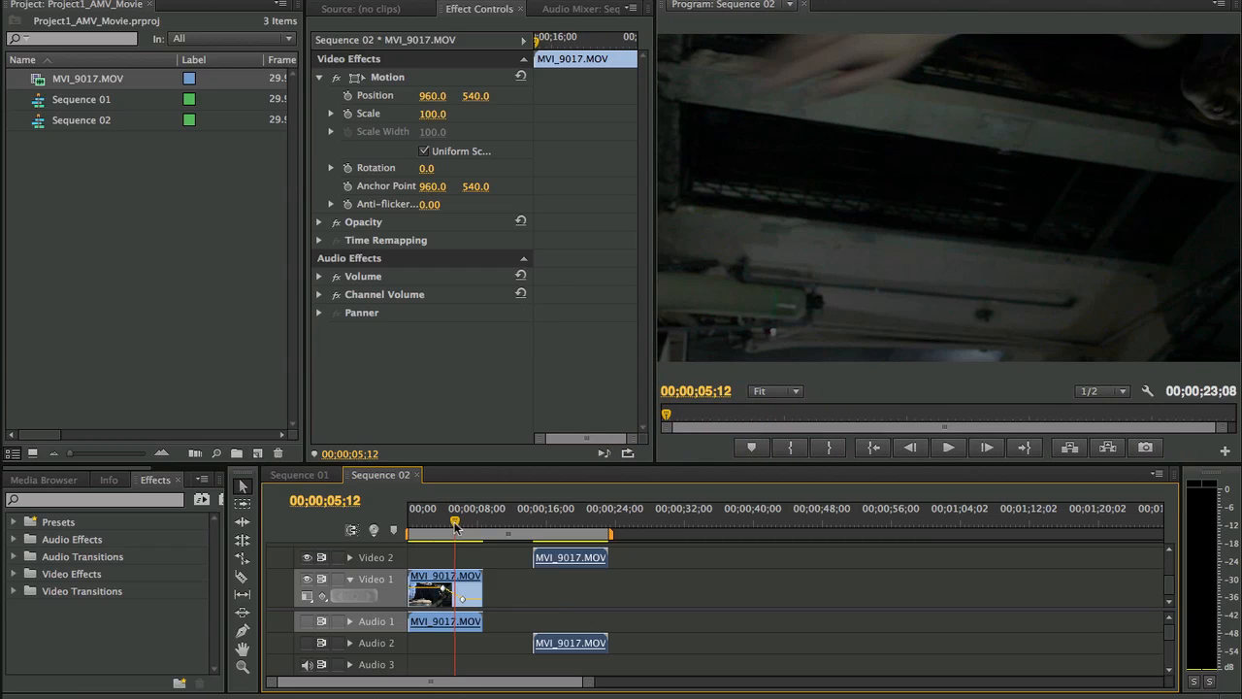
drag(455, 525, 434, 524)
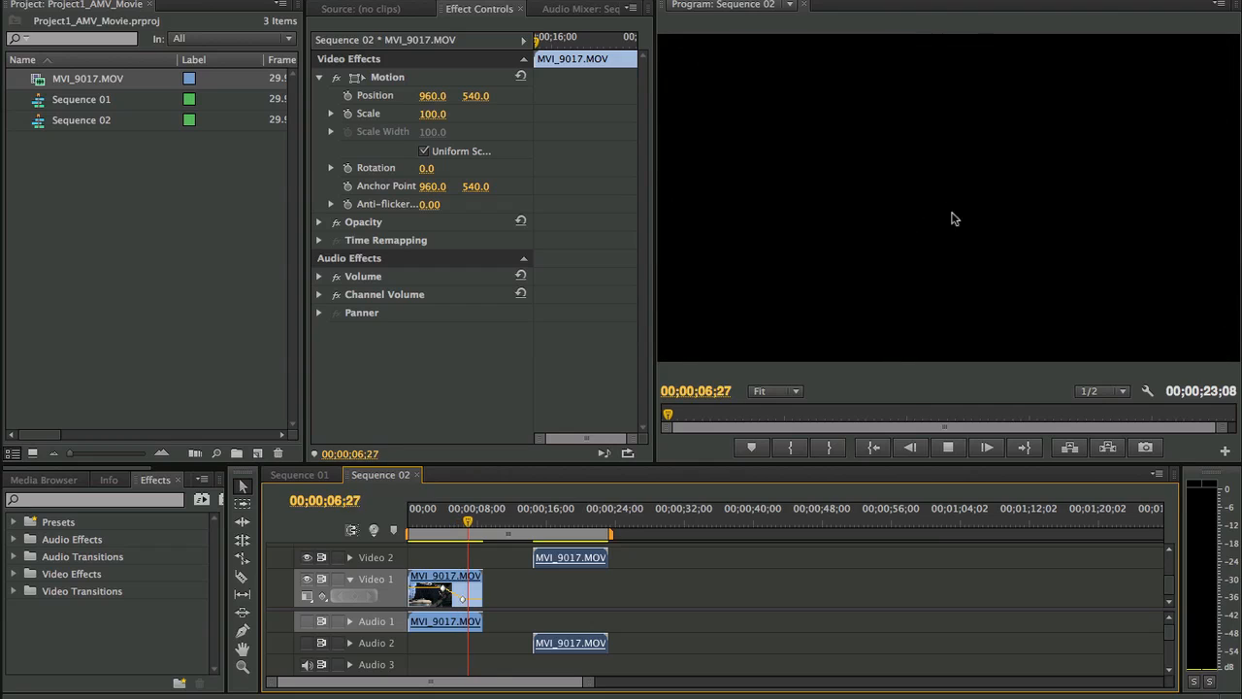
key(space)
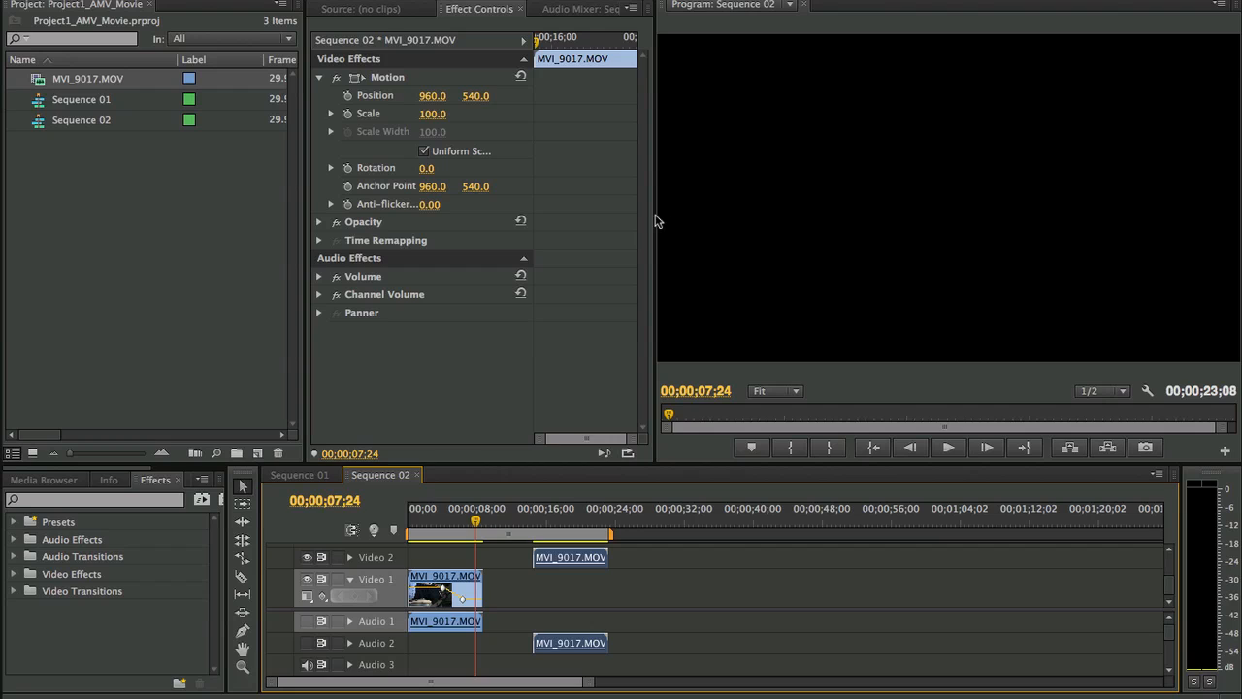
- Widen the Effect Controls panel again and undo the Video 2 clip move and the opacity fade
drag(655, 216, 773, 214)
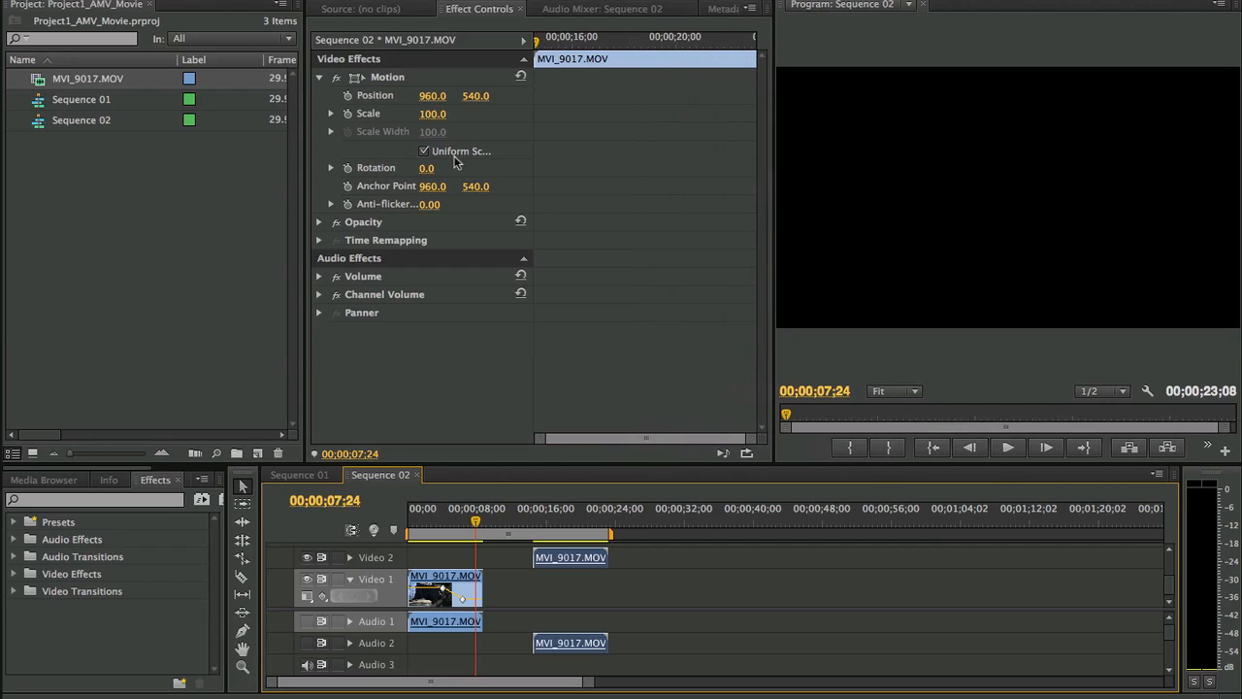
key(super+z)
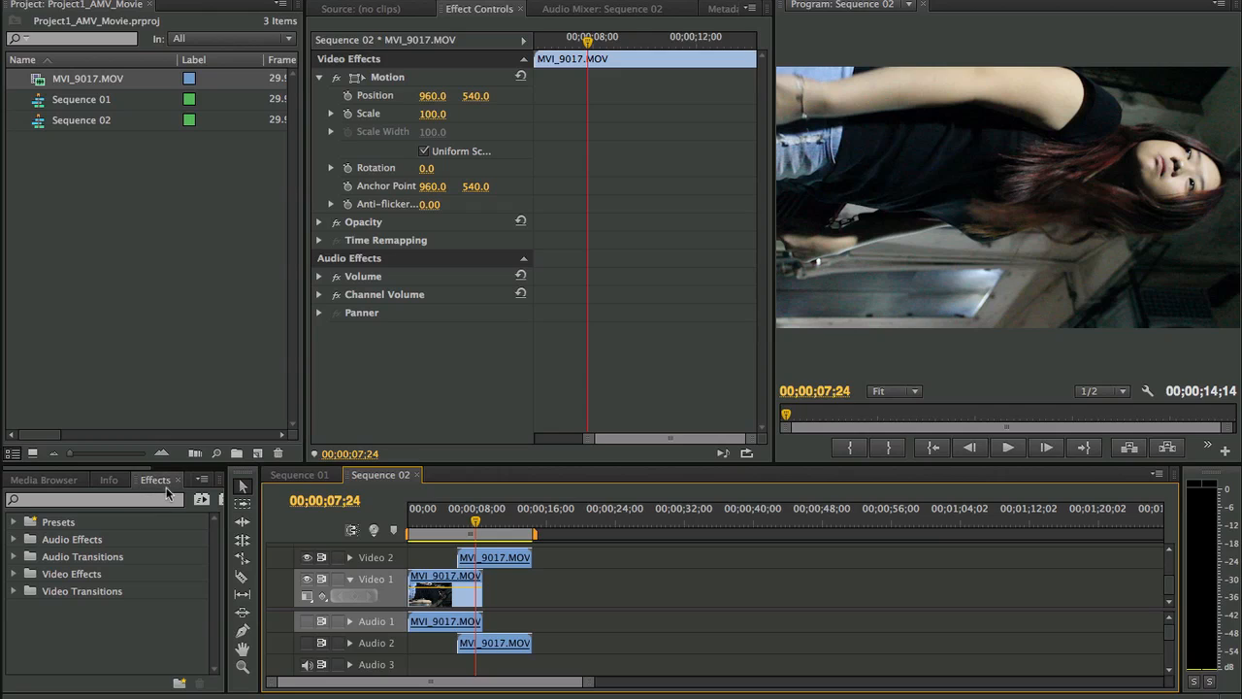
- Examine the effects in the Audio Effects category and collapse it again
click(15, 540)
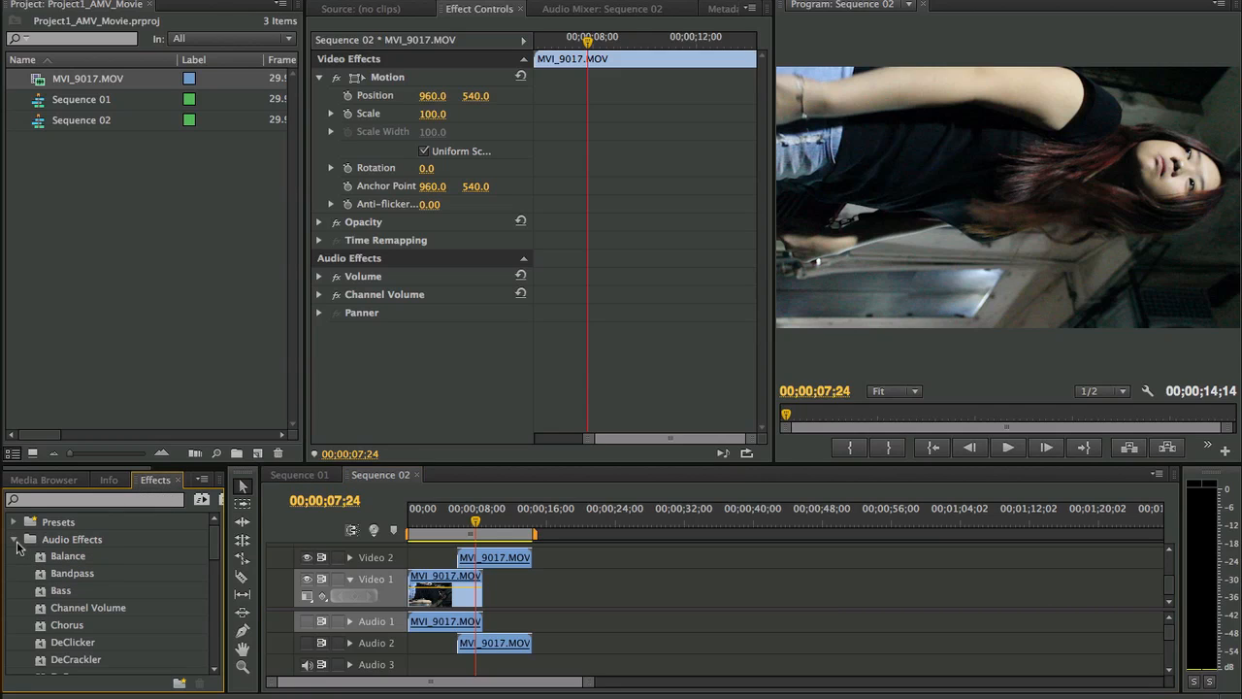
click(15, 541)
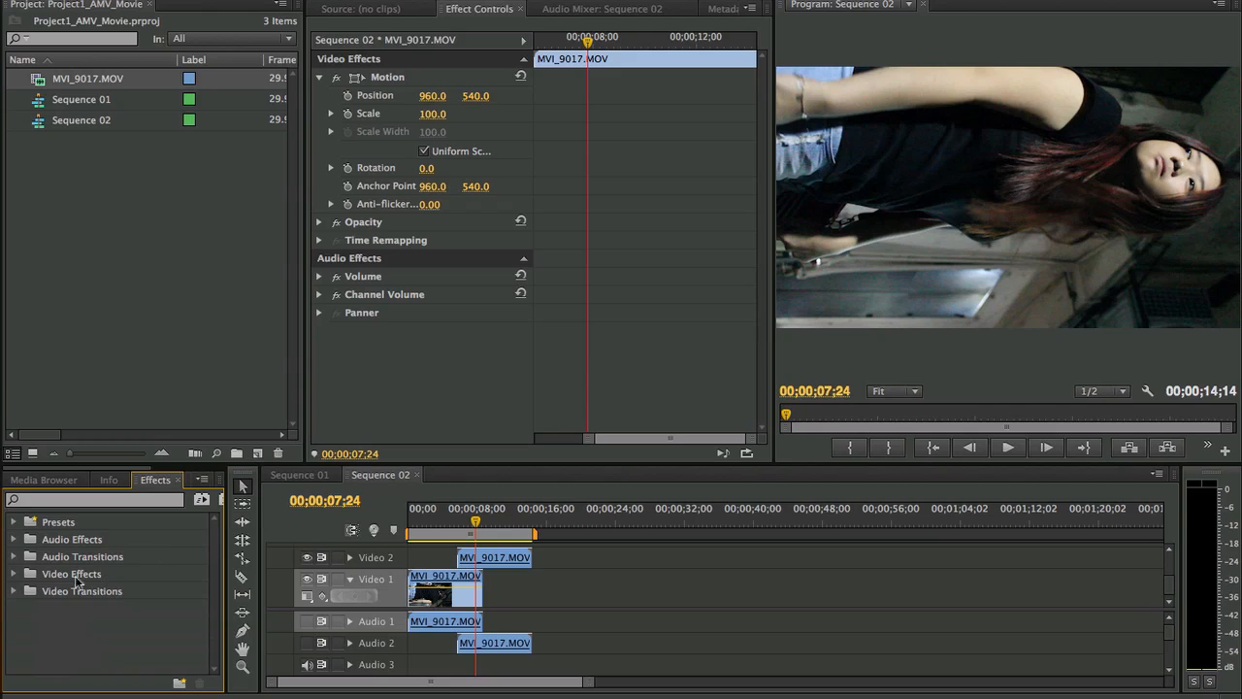
- Examine the effects in the Color Correction category of Video Effects
click(14, 575)
scroll(166, 573, down, 3)
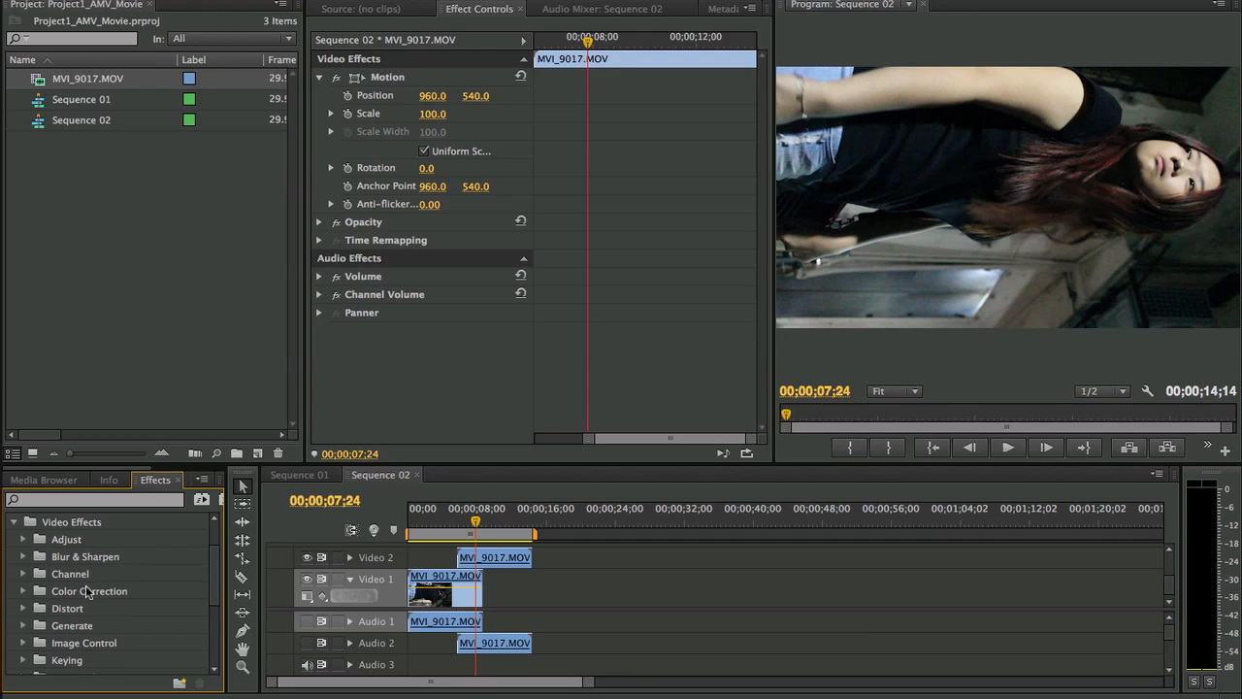
click(24, 592)
scroll(146, 587, down, 3)
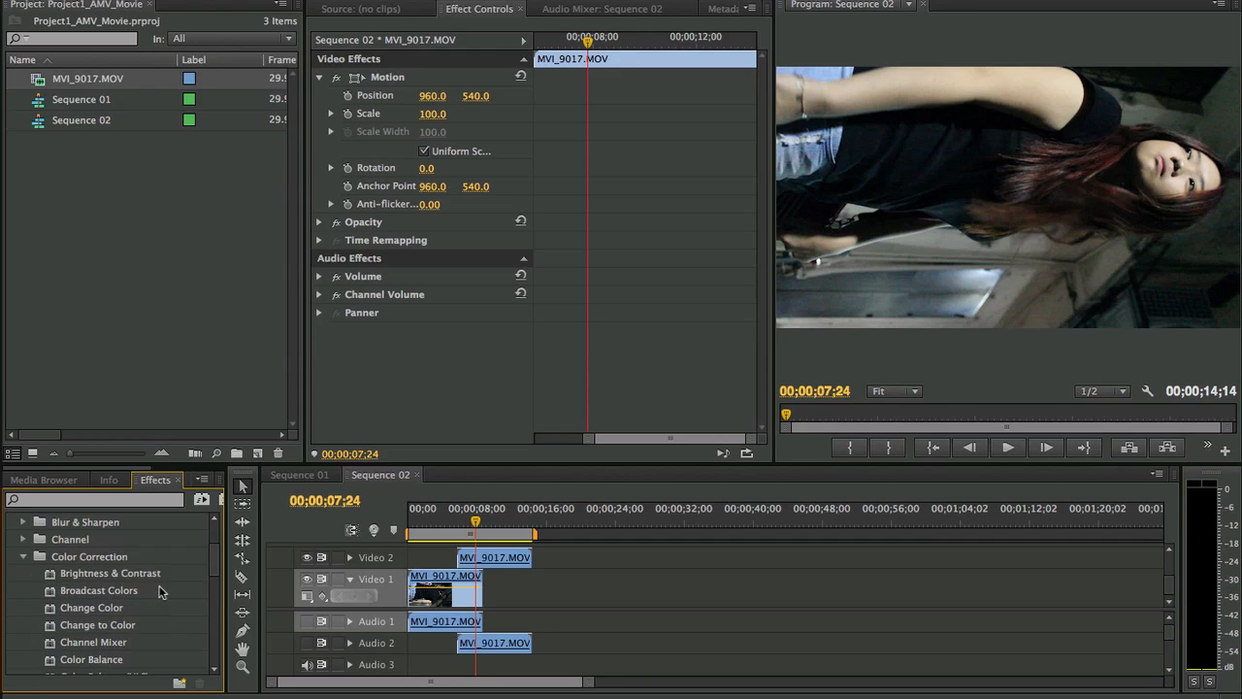
scroll(152, 592, down, 6)
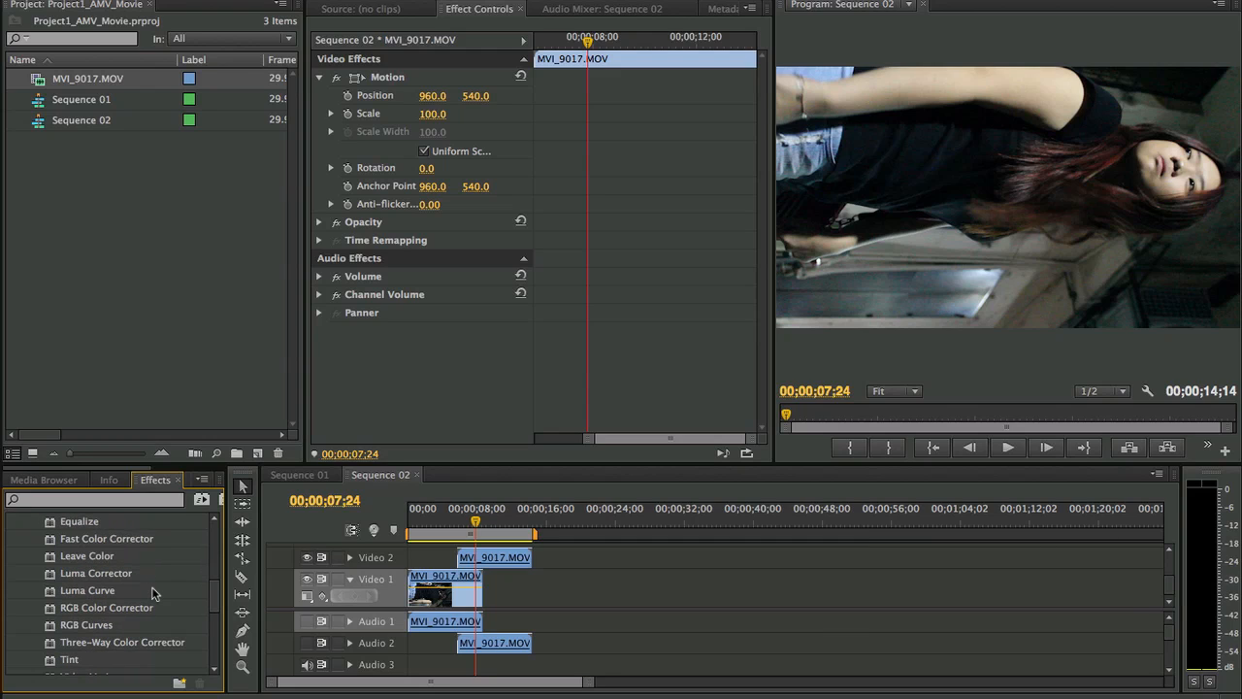
scroll(151, 592, down, 2)
scroll(152, 592, up, 4)
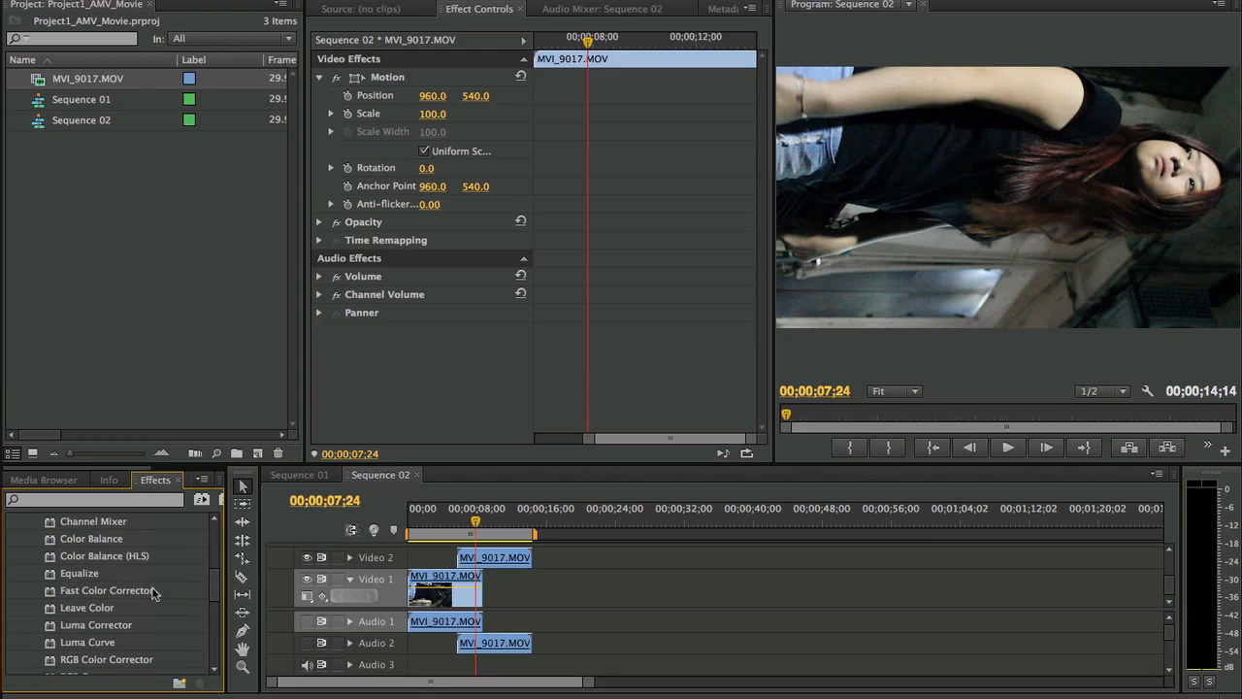
scroll(146, 594, up, 5)
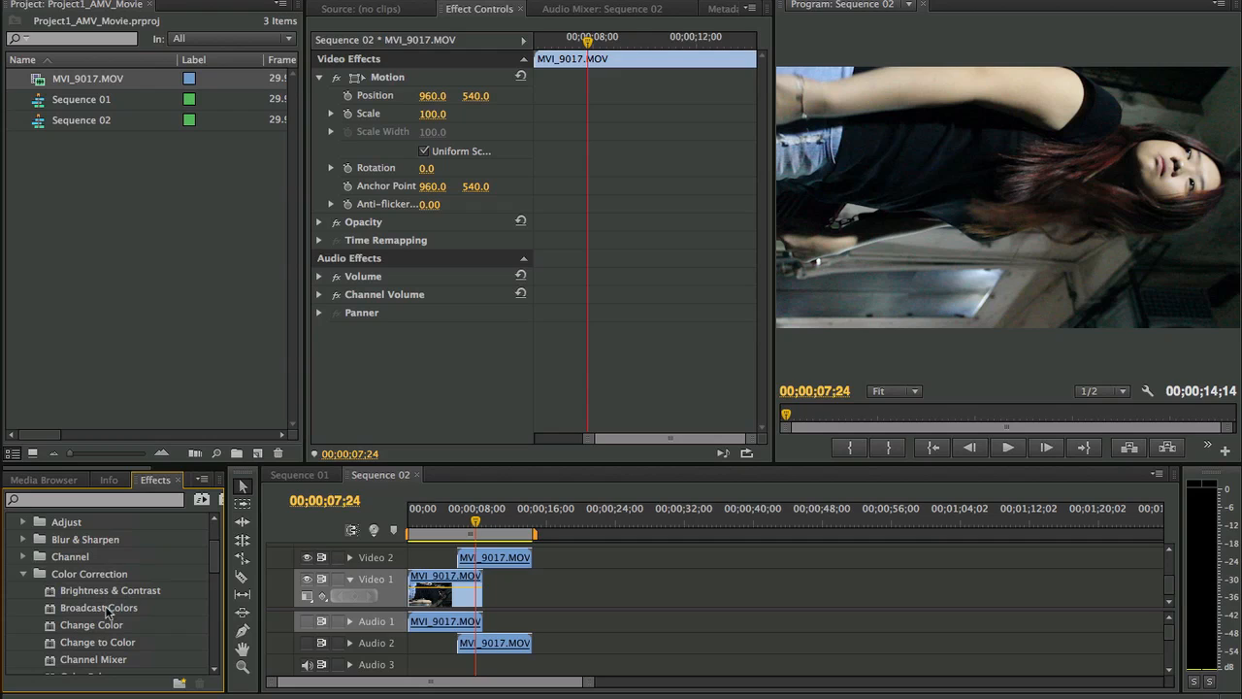
scroll(114, 622, down, 3)
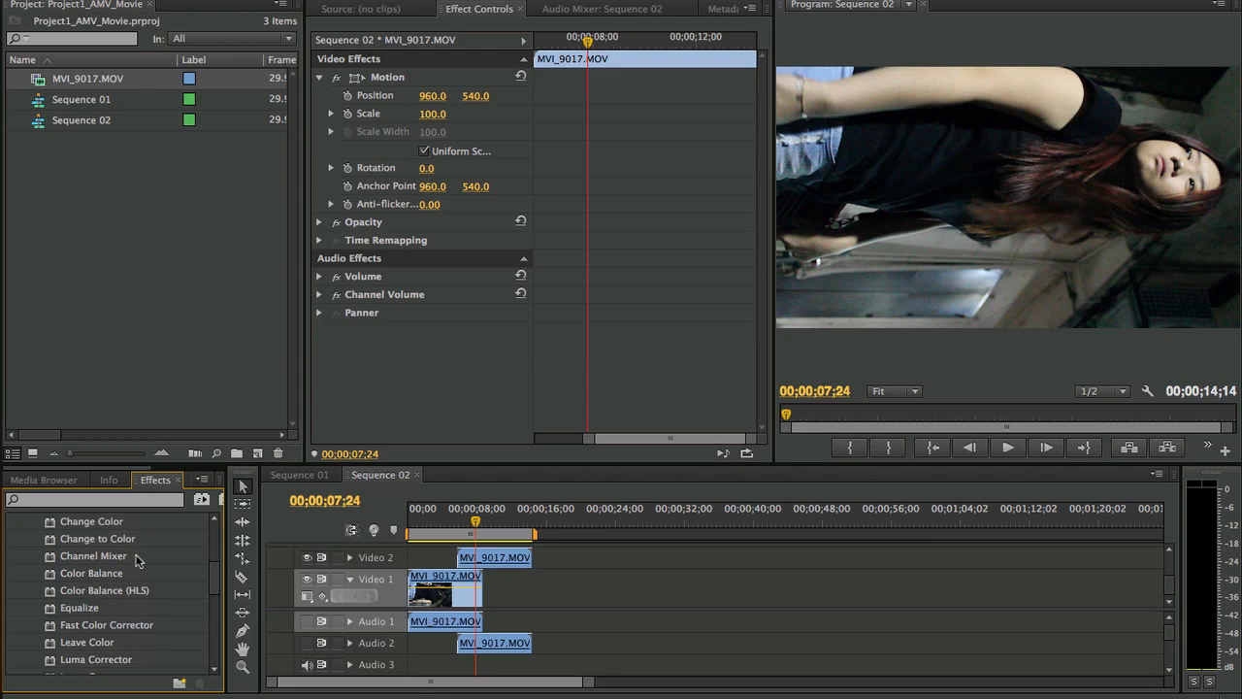
scroll(136, 561, down, 1)
scroll(130, 556, down, 3)
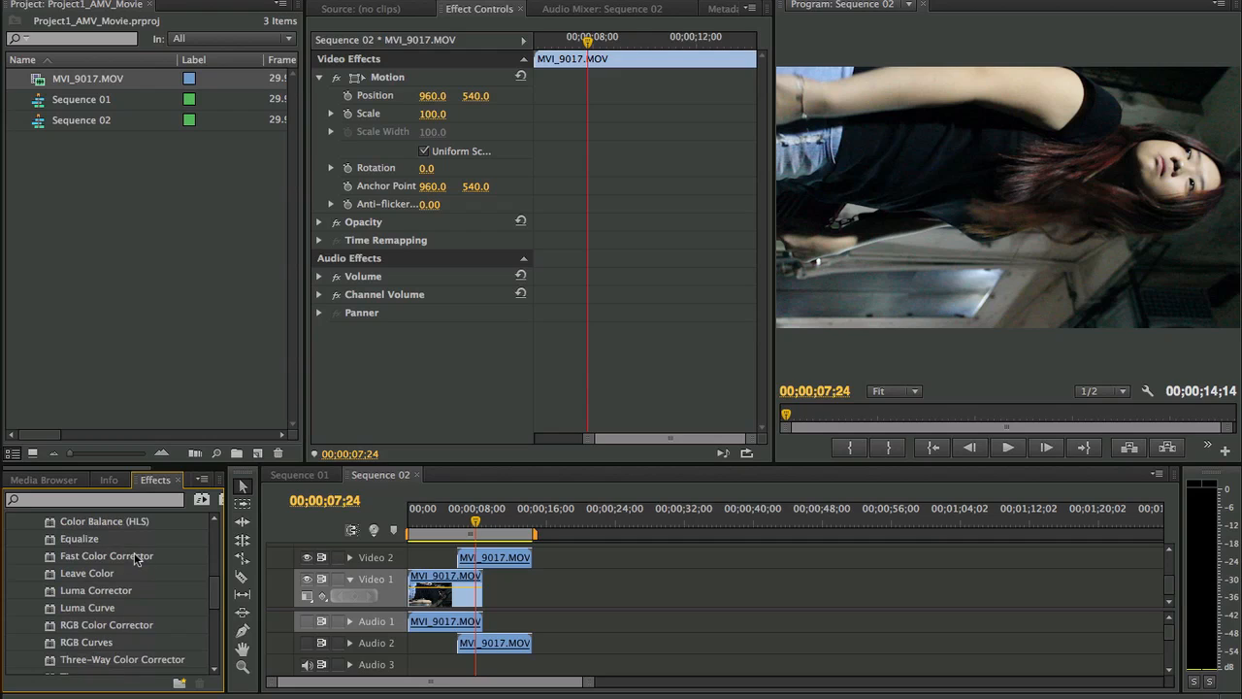
- Apply the Three-Way Color Corrector effect to the MVI_9017.MOV clip on Video 1
drag(103, 596, 405, 358)
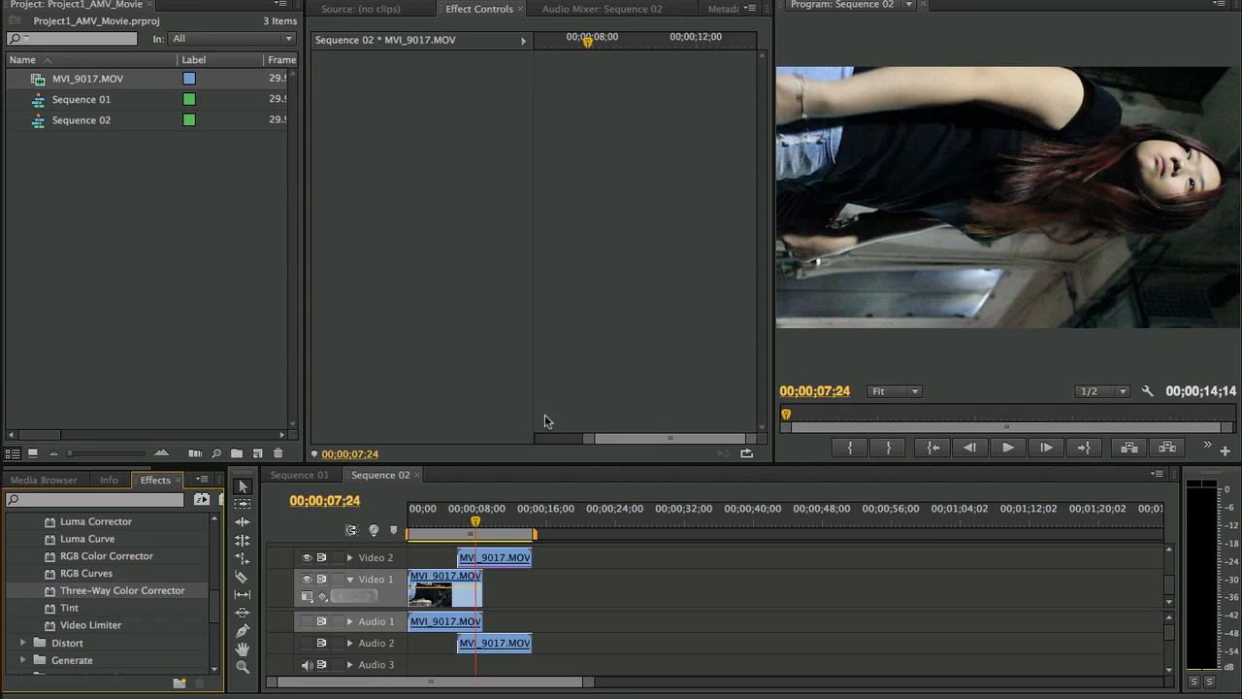
click(502, 434)
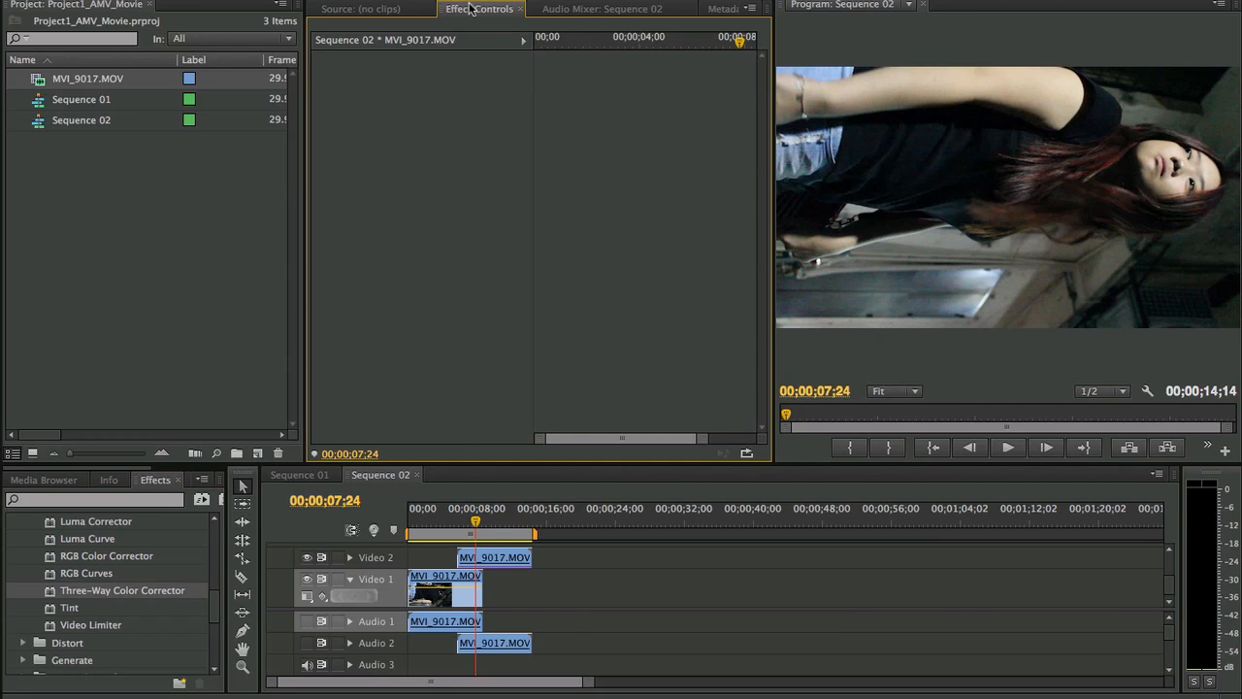
click(441, 582)
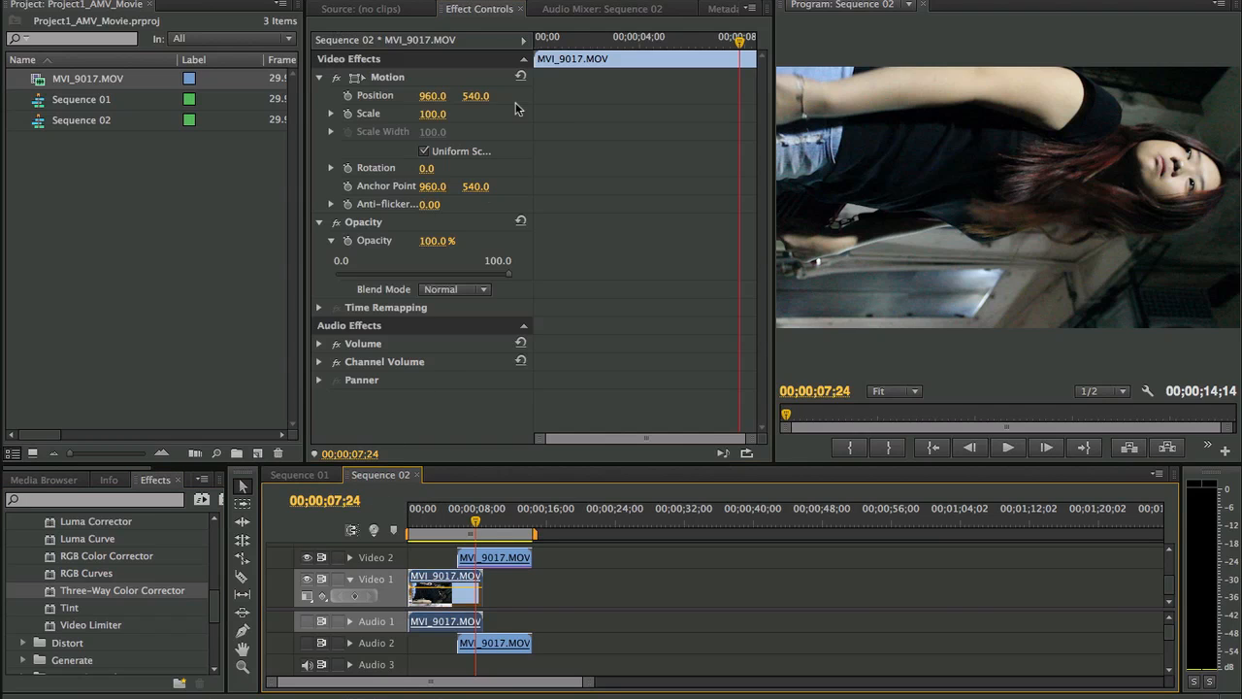
drag(84, 594, 427, 317)
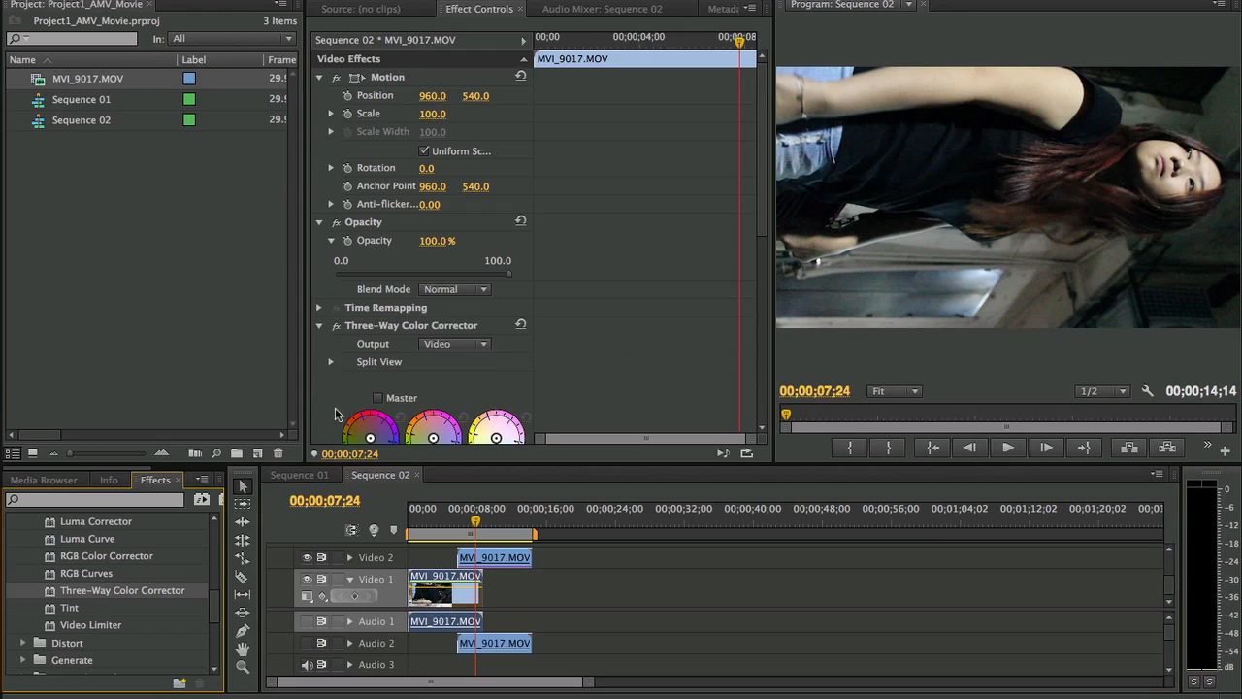
- Try a strong color shift on the Video 1 clip with the Three-Way Color Corrector's Shadows, Midtones and Highlights wheels
scroll(558, 269, down, 5)
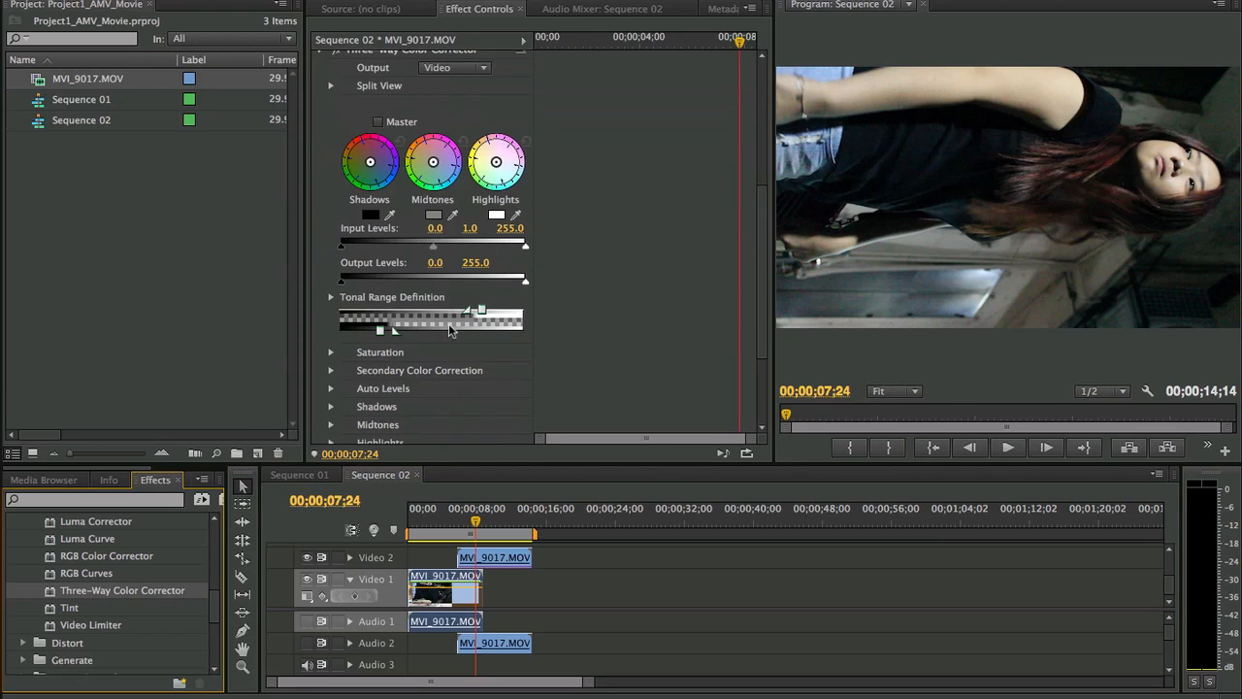
scroll(448, 323, up, 2)
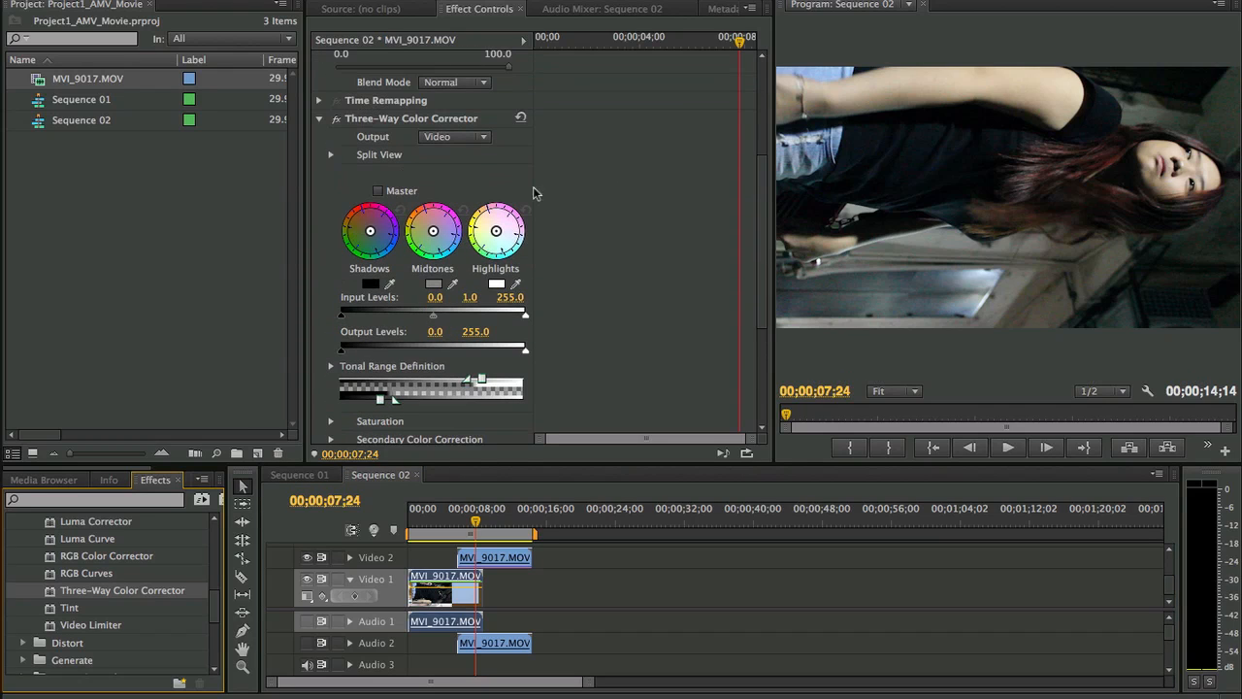
scroll(457, 190, down, 5)
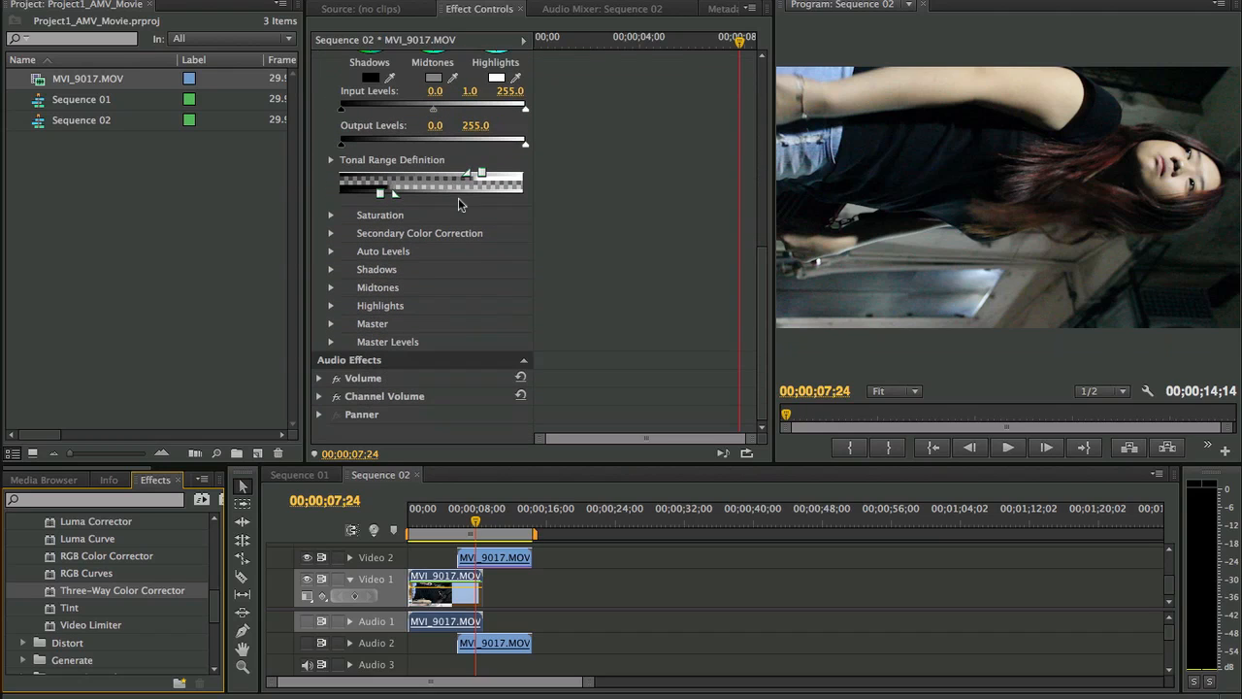
scroll(458, 198, up, 5)
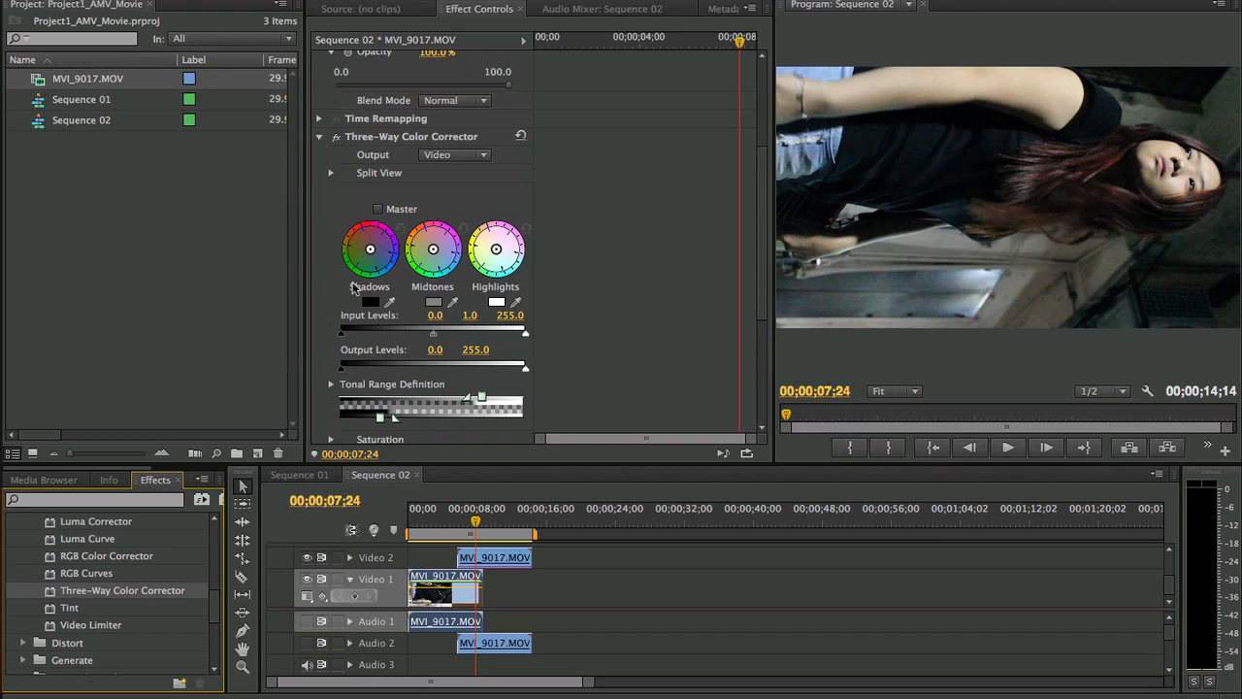
drag(370, 252, 337, 291)
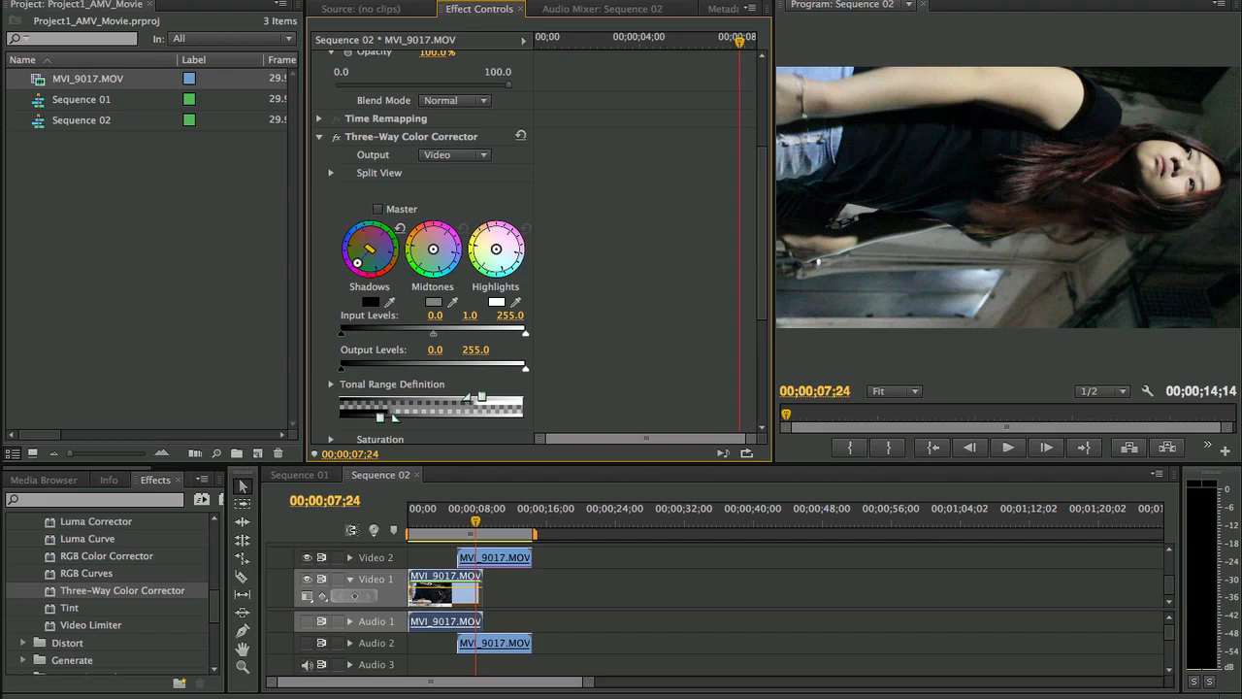
drag(433, 248, 451, 191)
drag(495, 251, 446, 331)
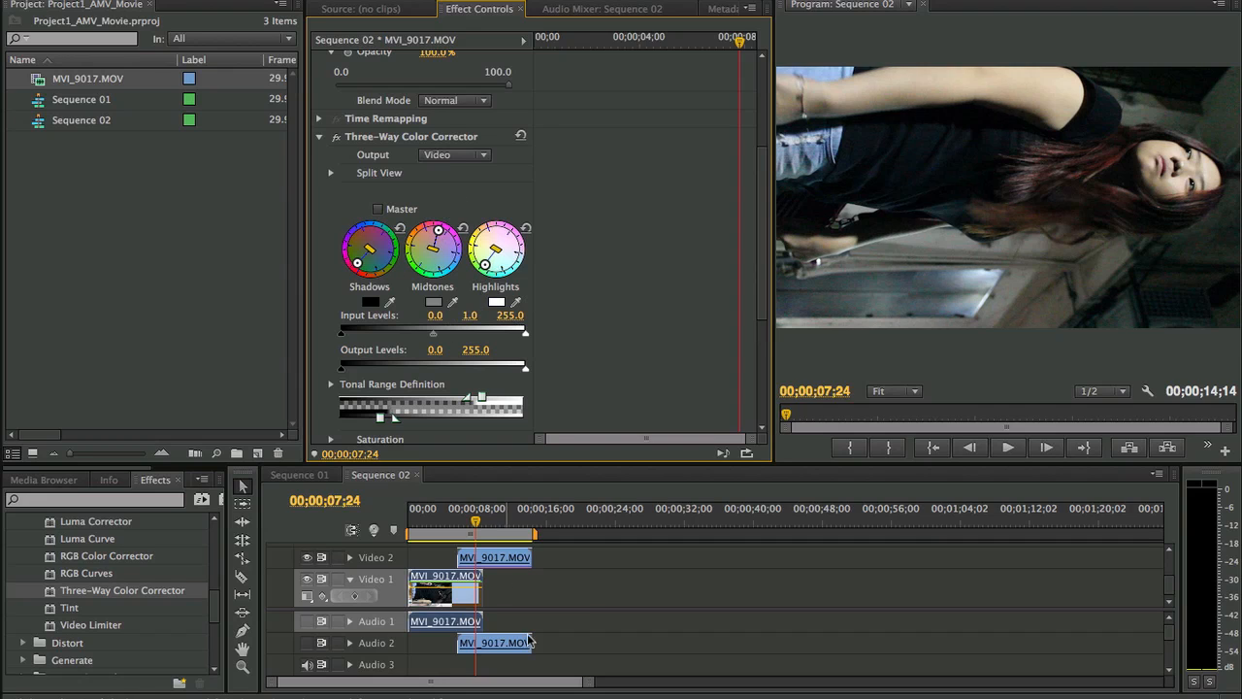
- Return the playhead to the start of Sequence 02 and restore the three color wheels to neutral
drag(474, 523, 396, 524)
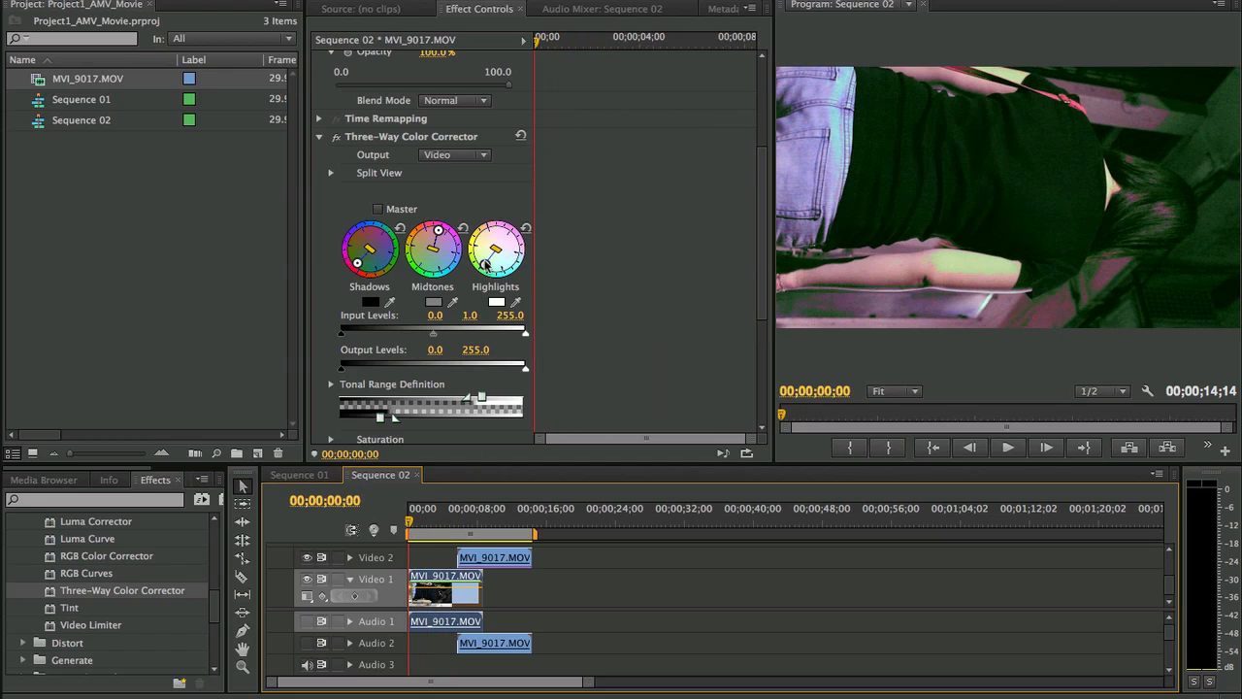
drag(485, 264, 497, 253)
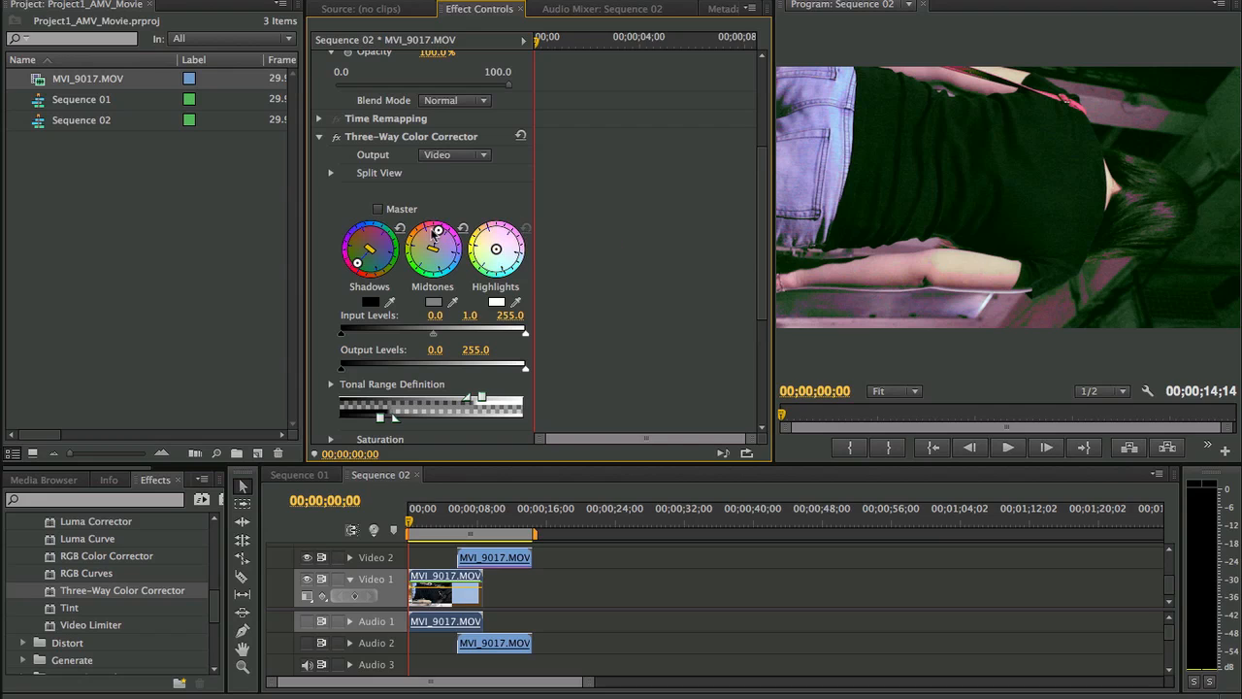
click(462, 228)
click(399, 228)
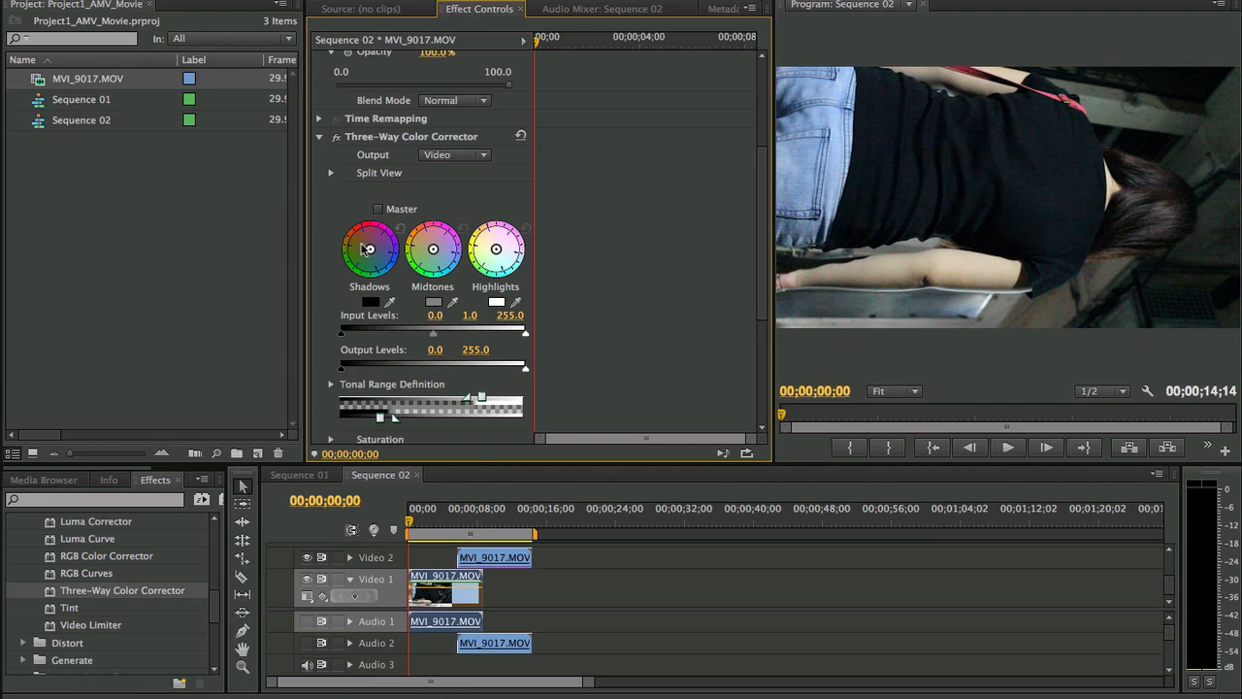
- Try a subtler grade, shifting the shadows toward blue and the midtones toward orange while testing different highlight tints
drag(364, 248, 431, 248)
mouse_move(496, 250)
mouse_down()
mouse_move(519, 285)
mouse_move(446, 290)
mouse_move(390, 243)
mouse_move(395, 187)
mouse_move(446, 170)
mouse_move(418, 349)
mouse_move(629, 313)
mouse_move(612, 270)
mouse_move(553, 245)
mouse_move(579, 331)
mouse_move(529, 269)
mouse_up()
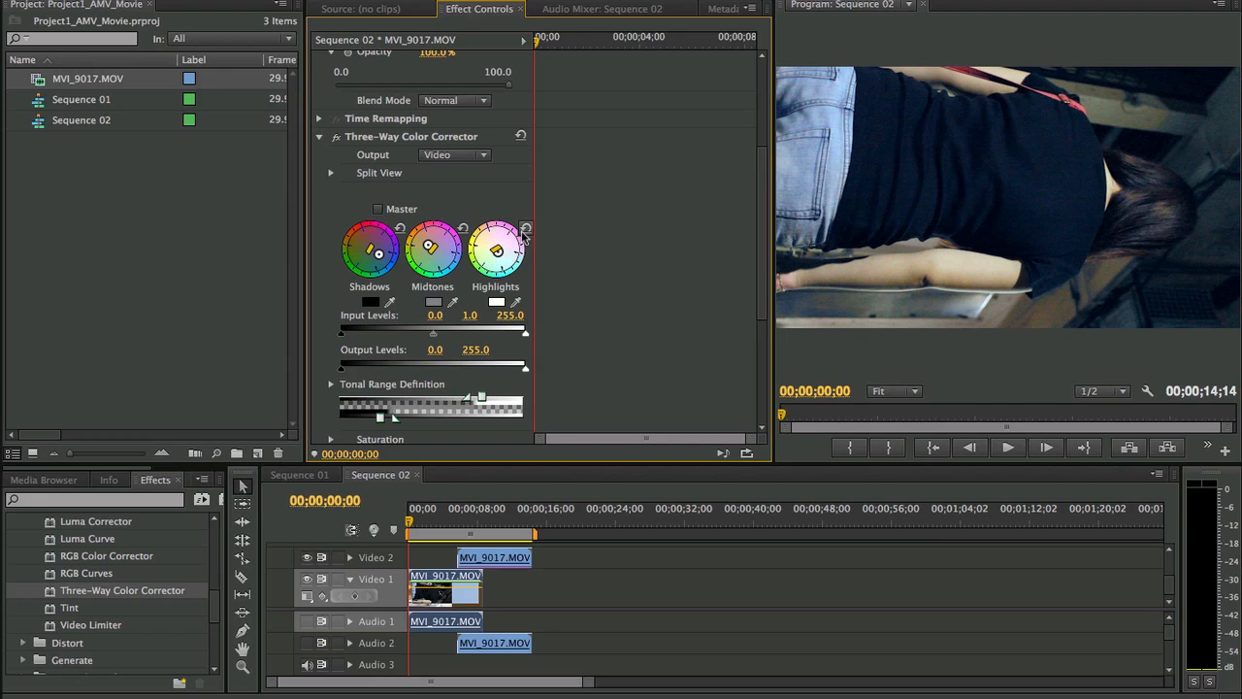
click(525, 228)
drag(497, 264, 498, 230)
drag(578, 271, 559, 217)
drag(415, 431, 373, 388)
drag(473, 257, 491, 223)
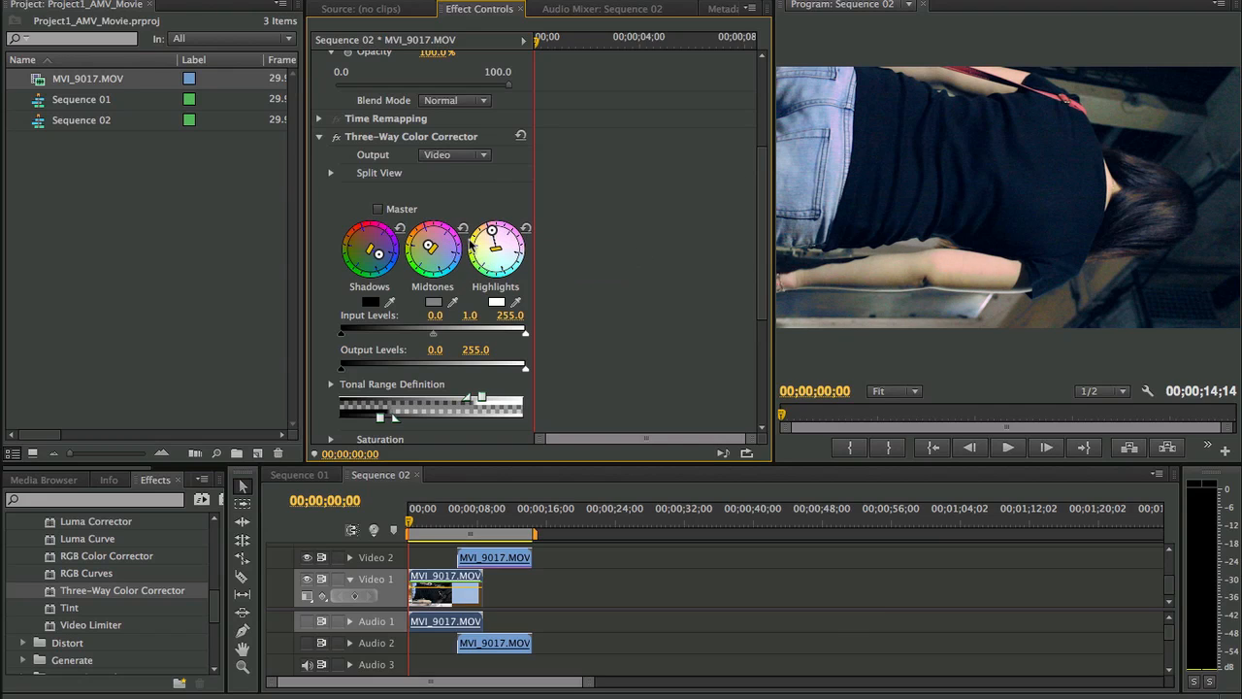
- Reset the Highlights, Midtones and Shadows wheels of the Three-Way Color Corrector
click(525, 229)
click(463, 229)
click(400, 229)
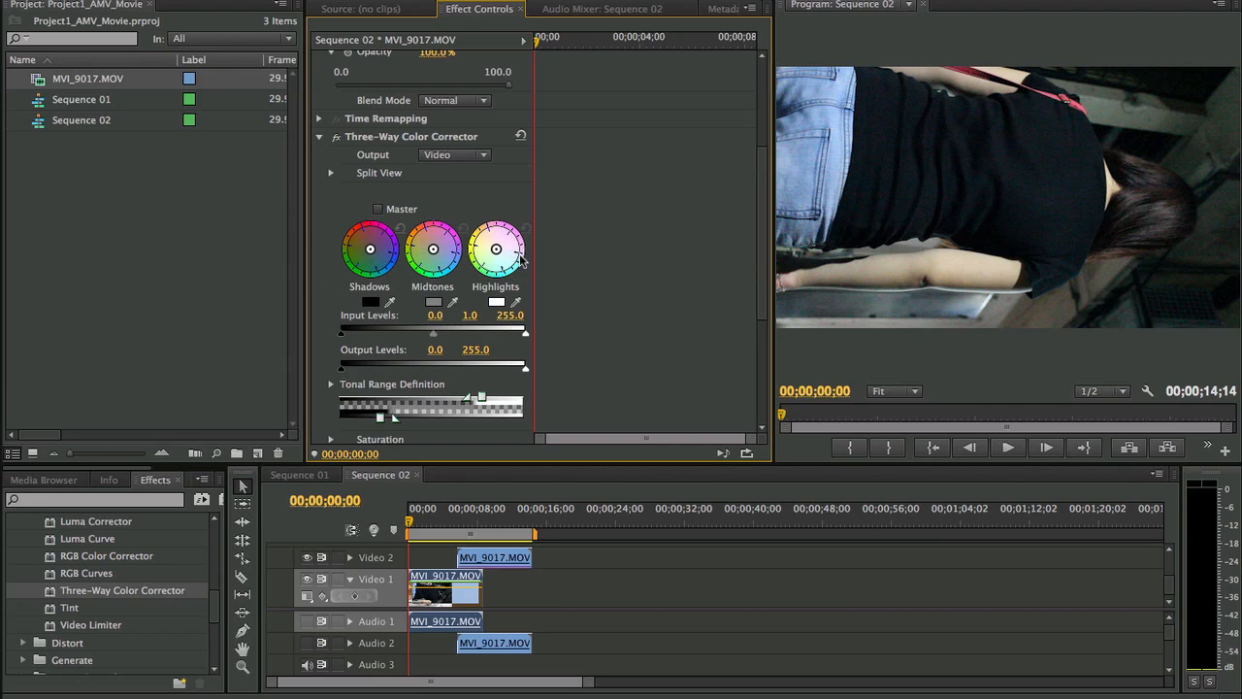
- Examine the Three-Way Color Corrector's Output and Split View options, keeping Output on Video, and scrub back to the sequence start
scroll(579, 244, down, 4)
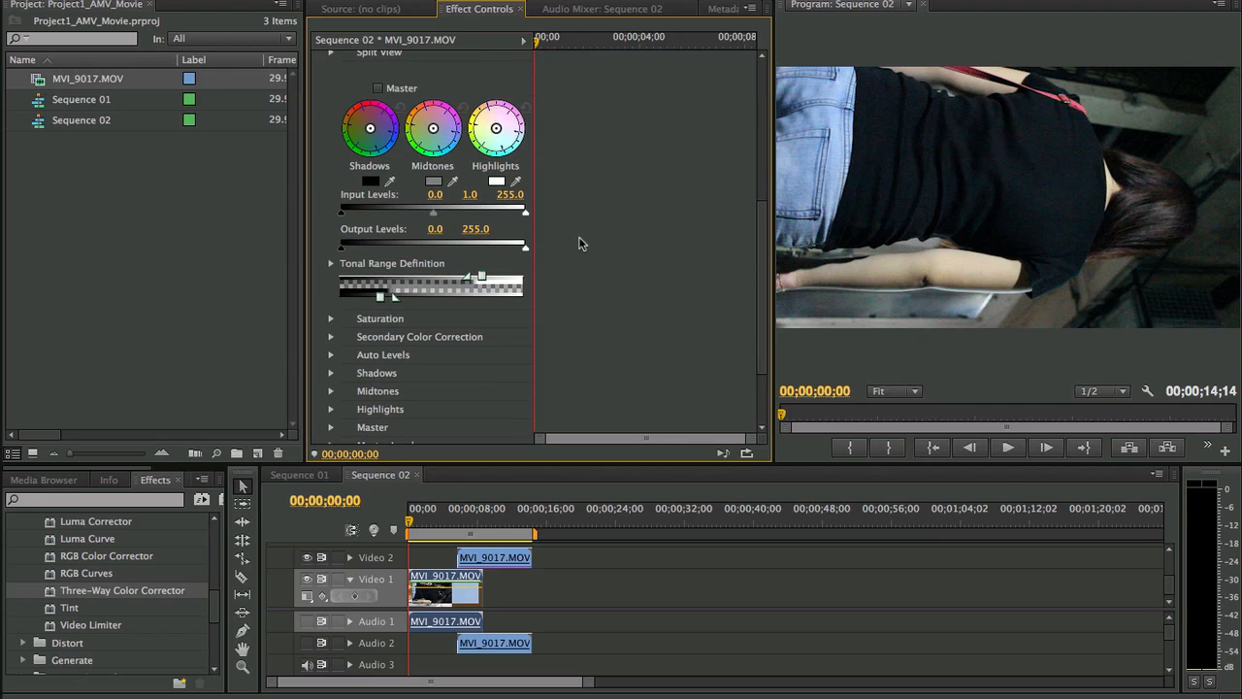
scroll(578, 244, down, 4)
scroll(579, 243, up, 10)
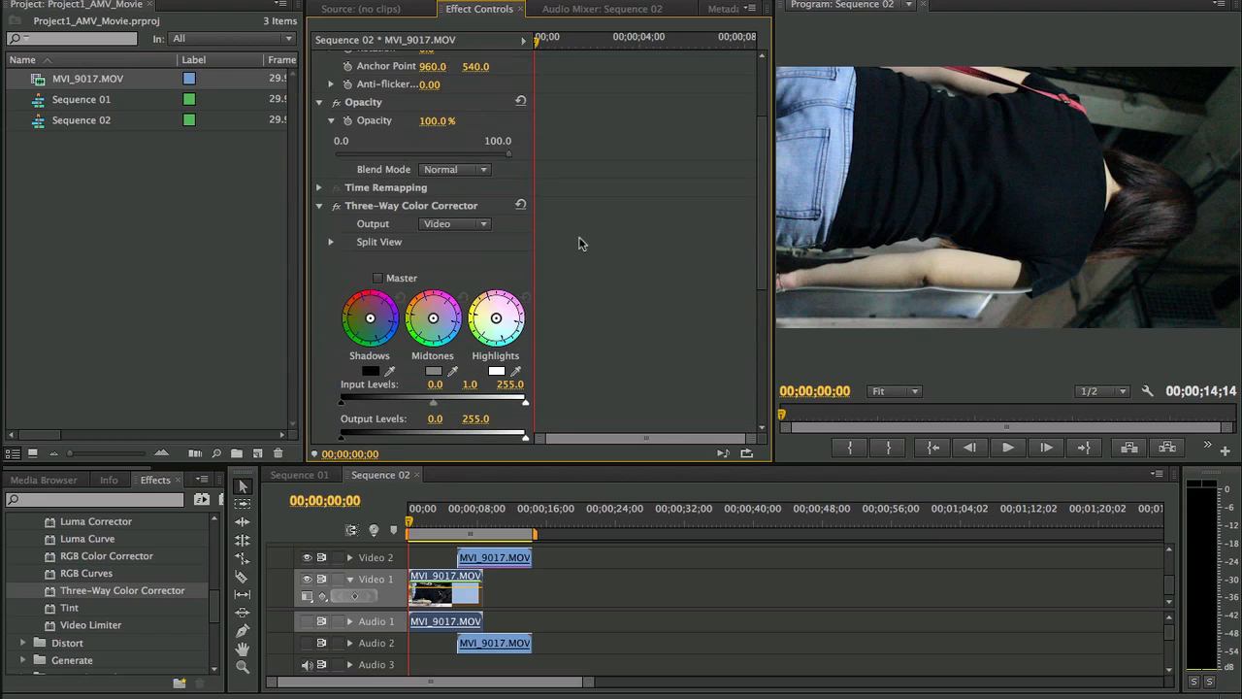
scroll(579, 244, down, 3)
click(471, 139)
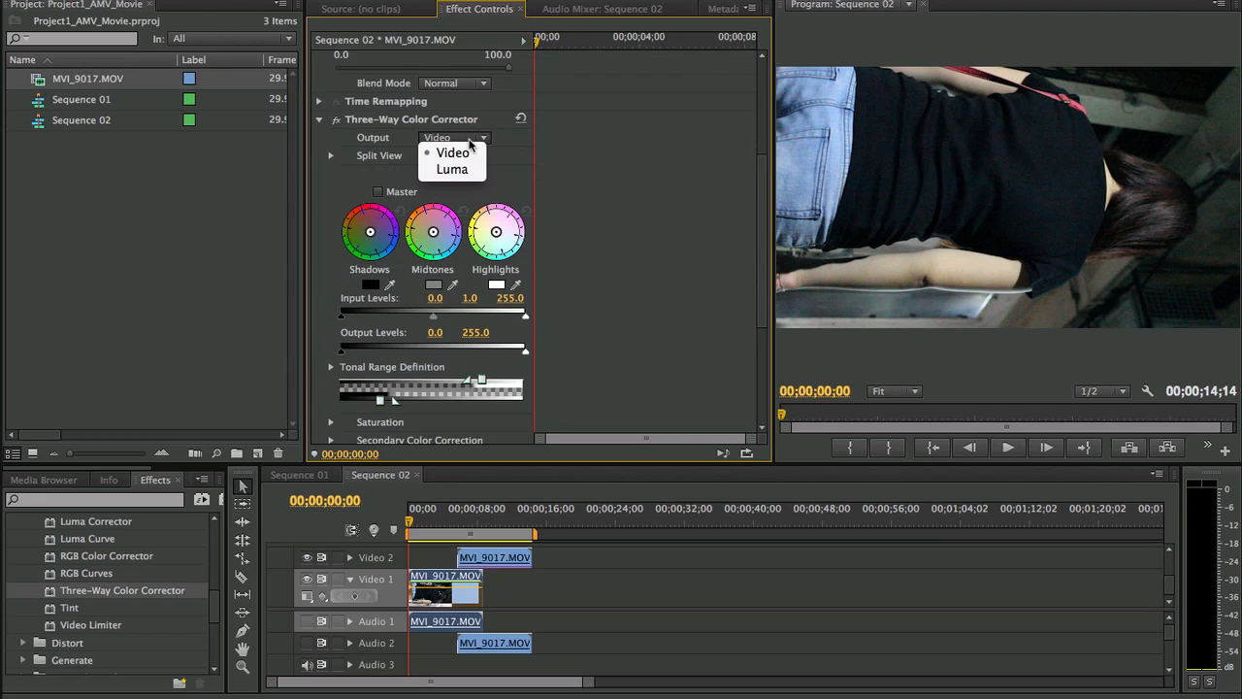
click(456, 152)
click(331, 156)
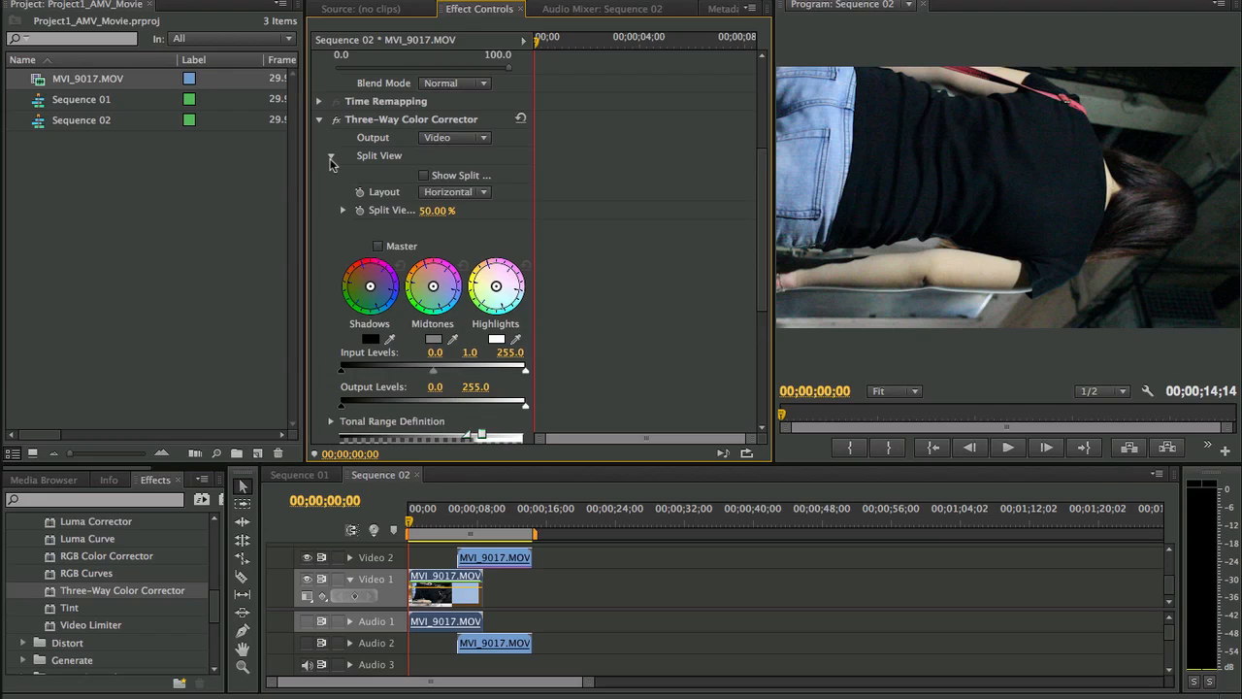
click(331, 156)
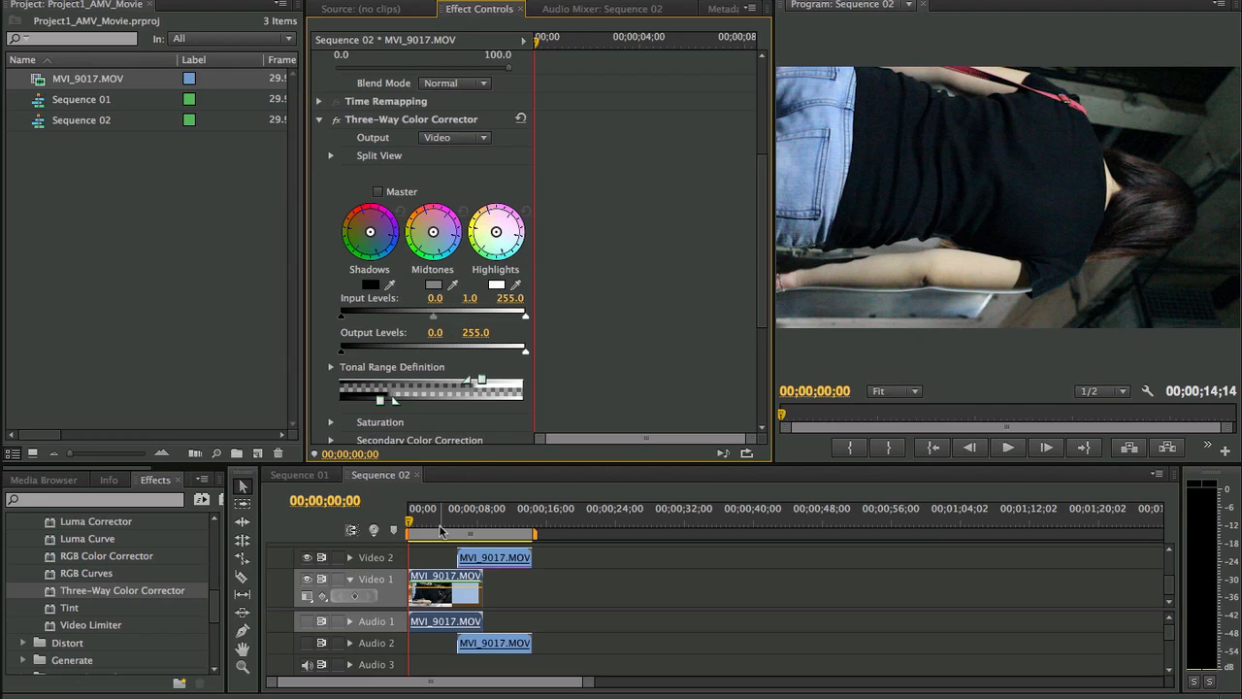
drag(438, 523, 393, 526)
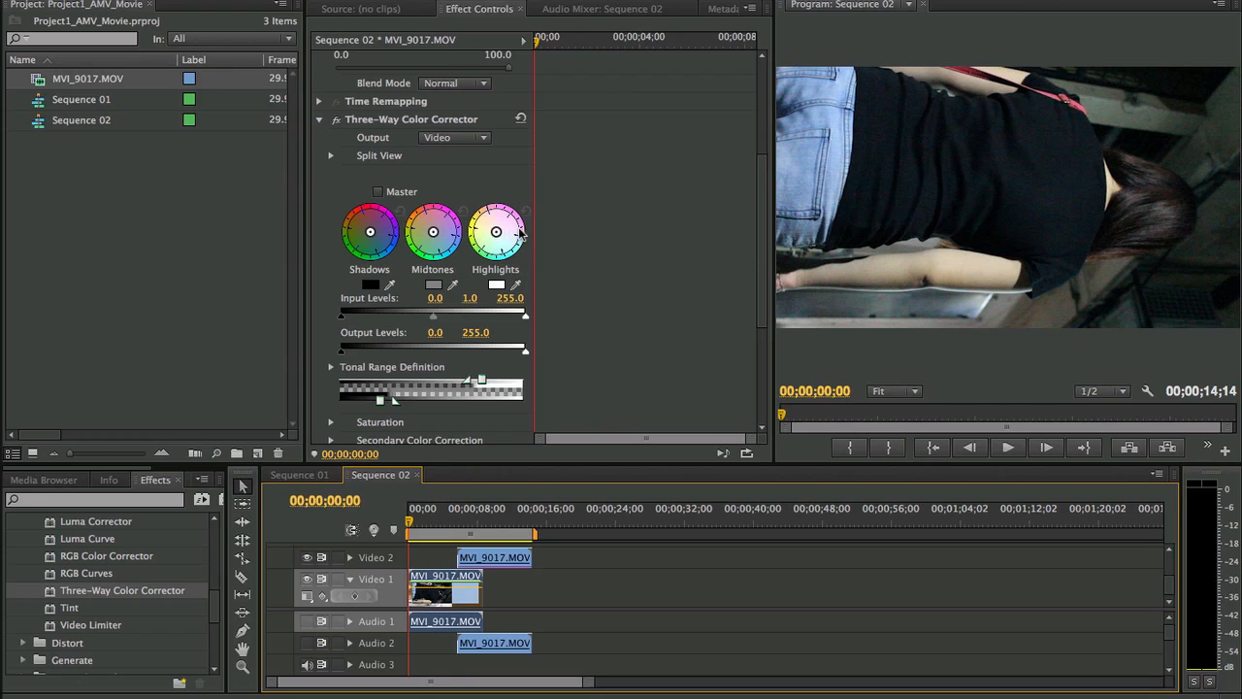
- Reset the Three-Way Color Corrector and collapse its settings and those of Opacity
click(522, 119)
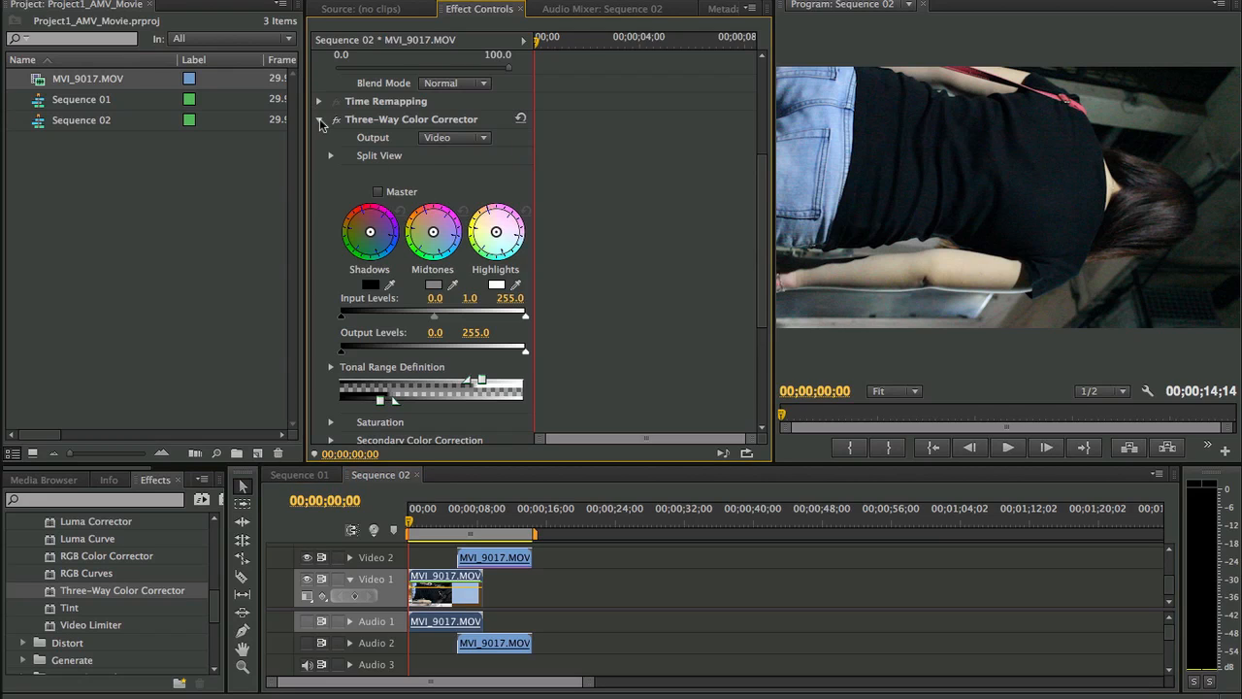
click(320, 119)
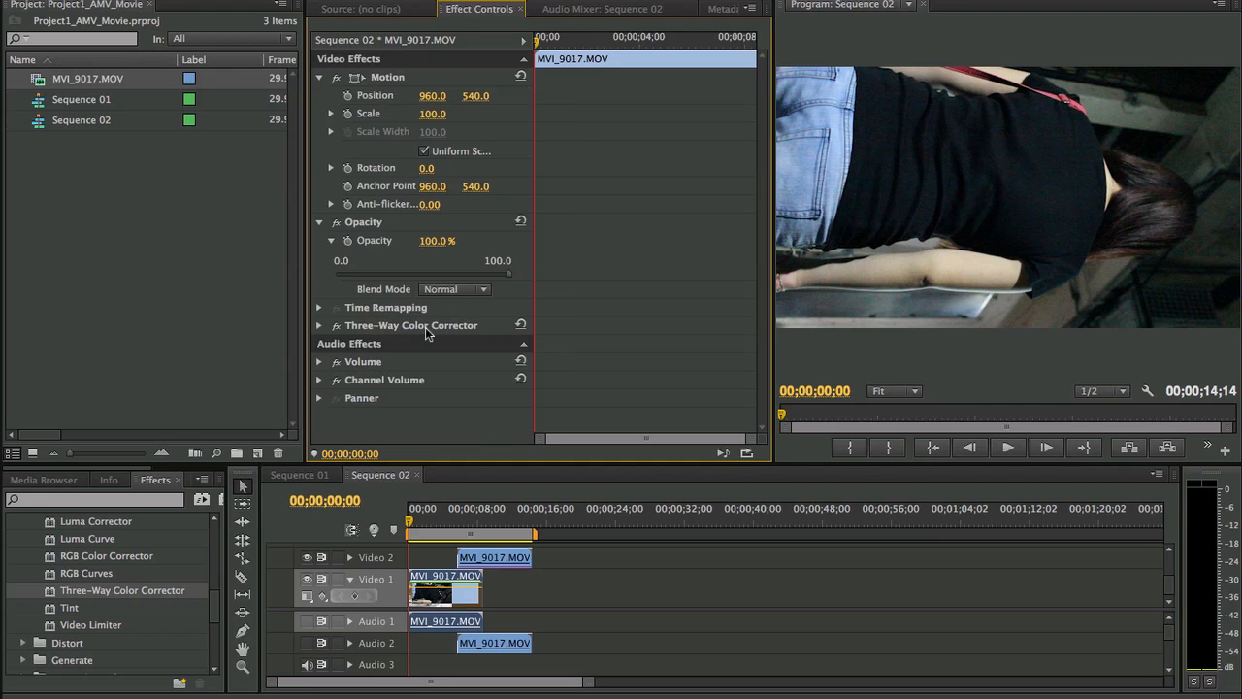
click(320, 222)
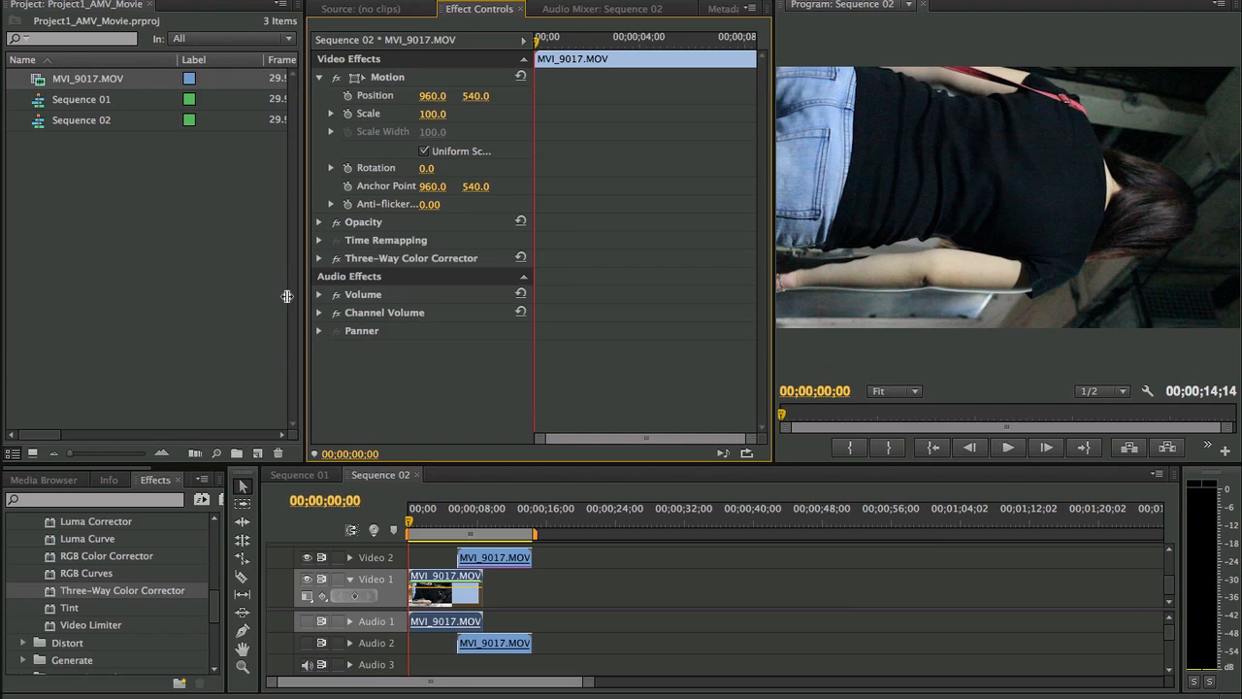
- Browse the Video Effects categories and collapse the Color Correction folder
scroll(192, 592, down, 3)
scroll(191, 594, down, 4)
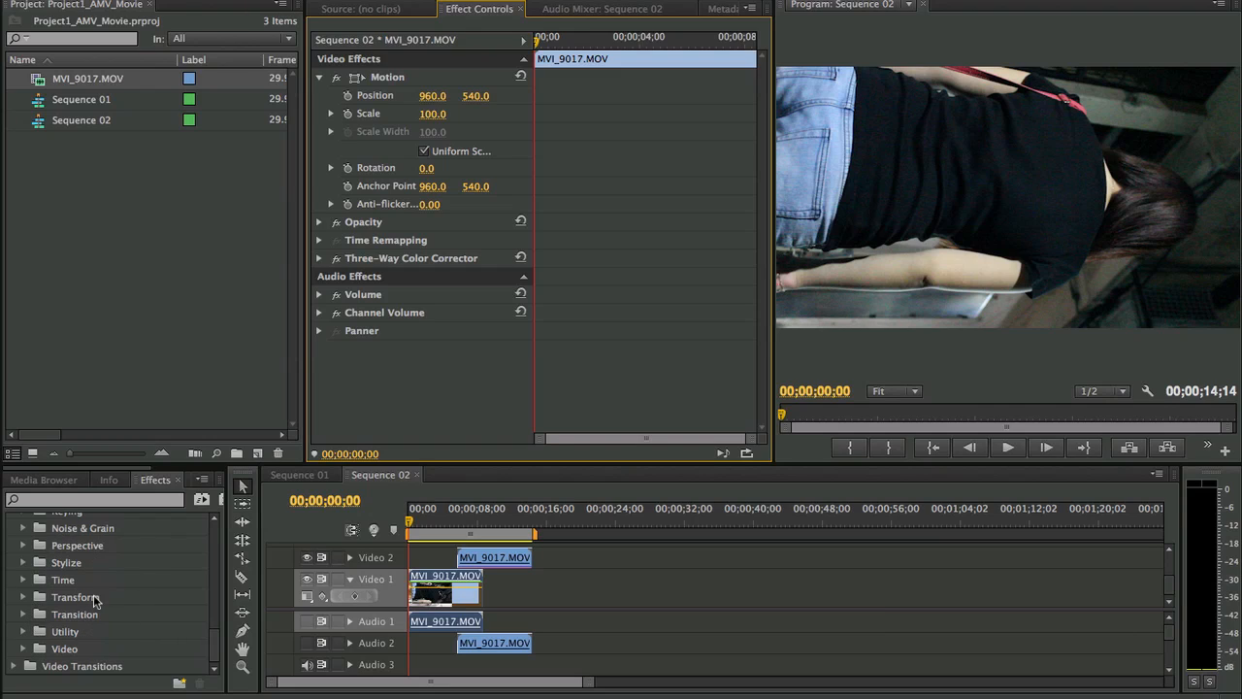
scroll(96, 624, up, 3)
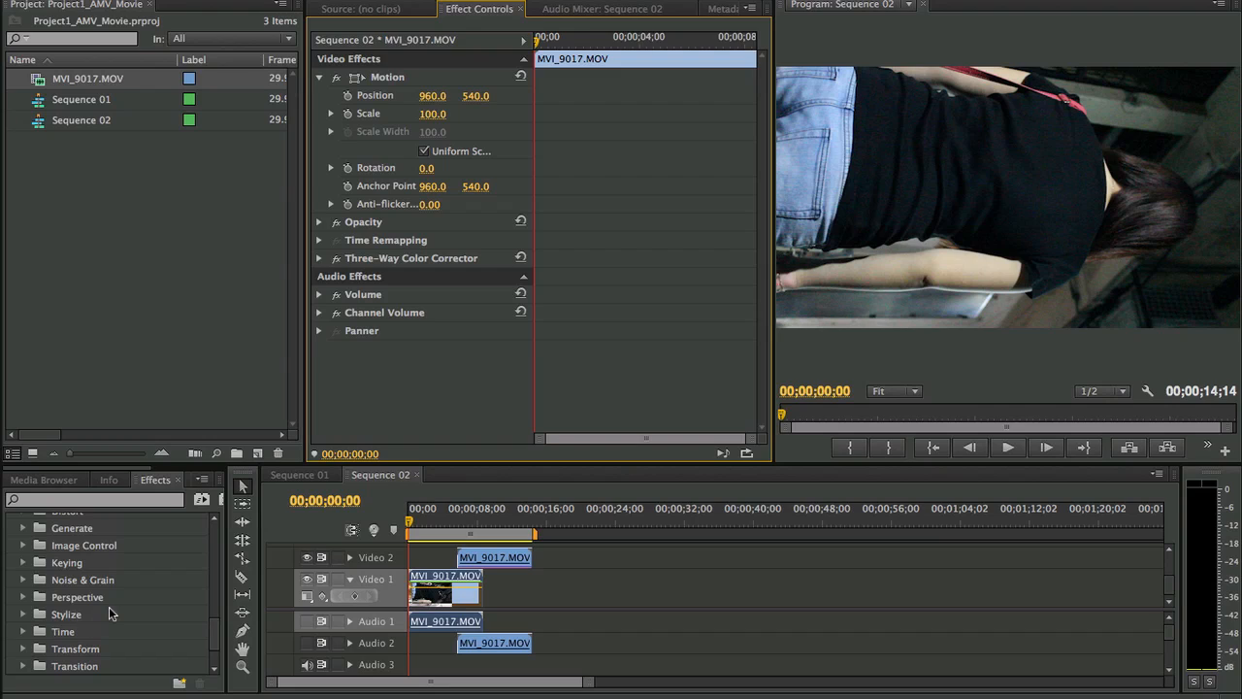
scroll(115, 613, up, 2)
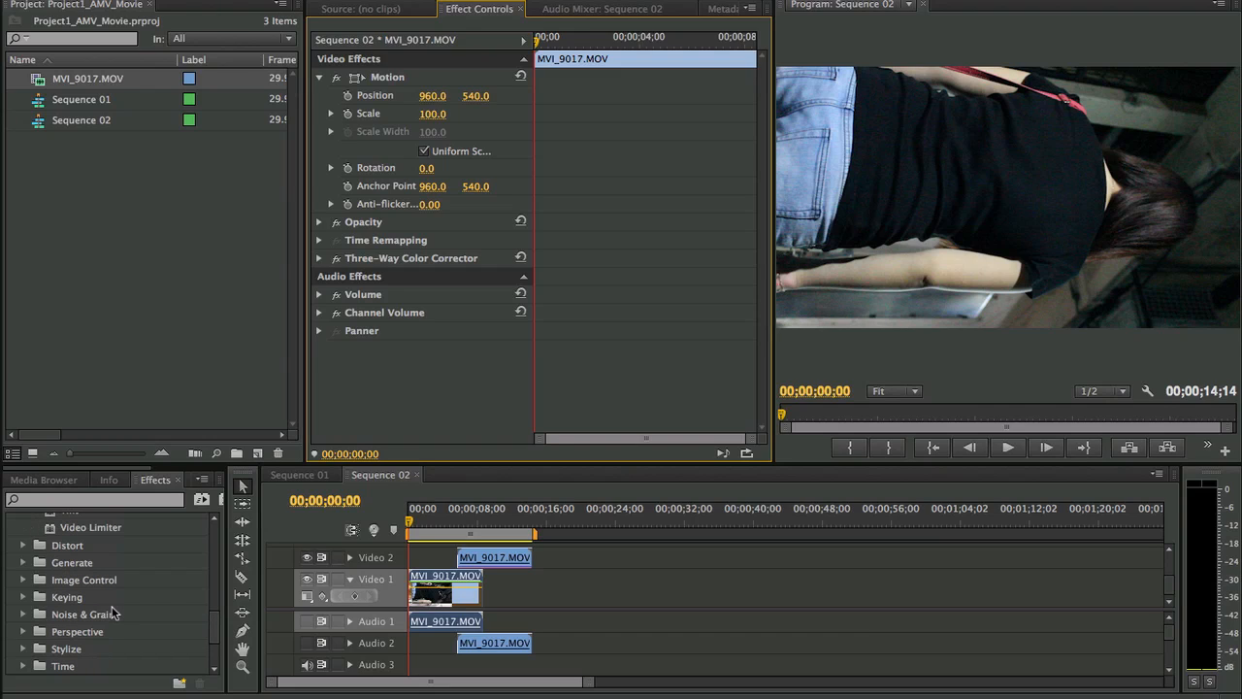
scroll(110, 609, up, 10)
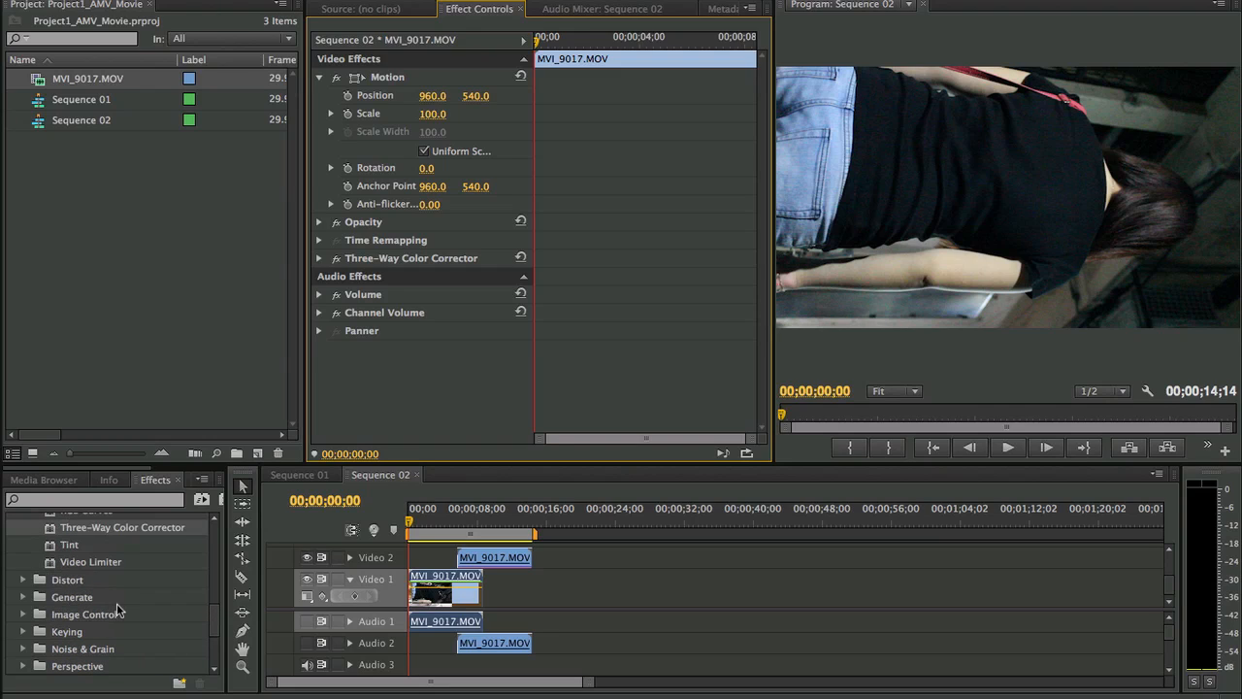
scroll(126, 609, up, 4)
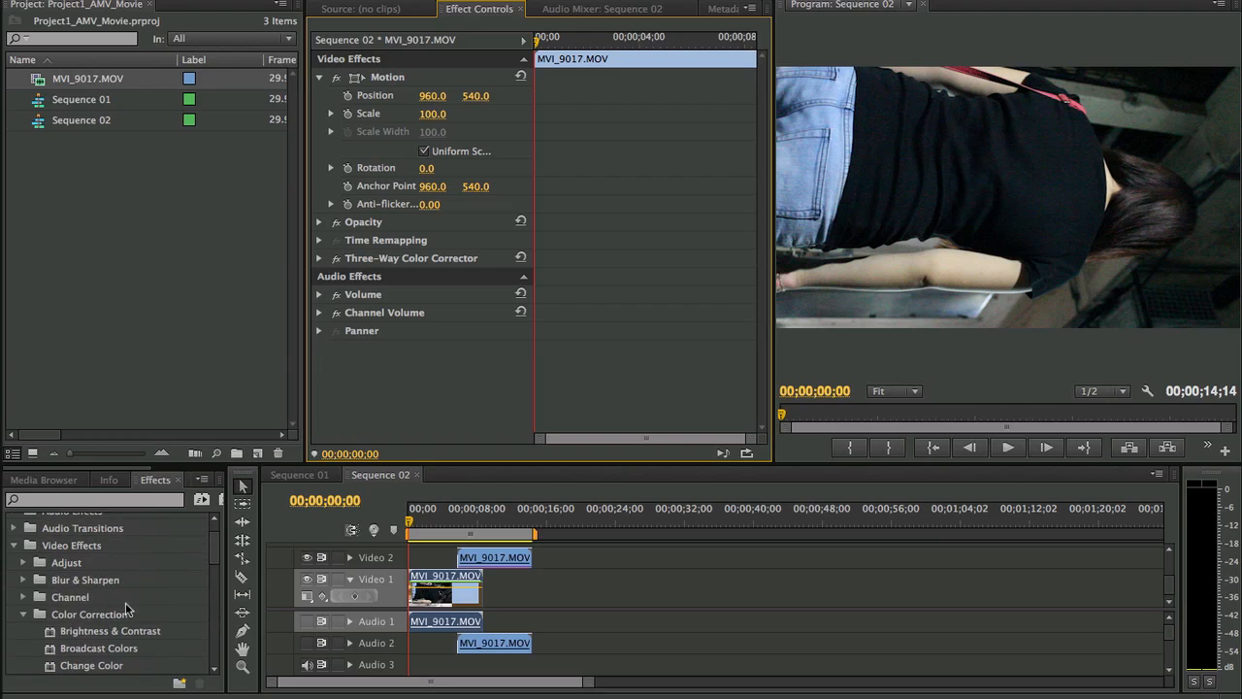
click(23, 614)
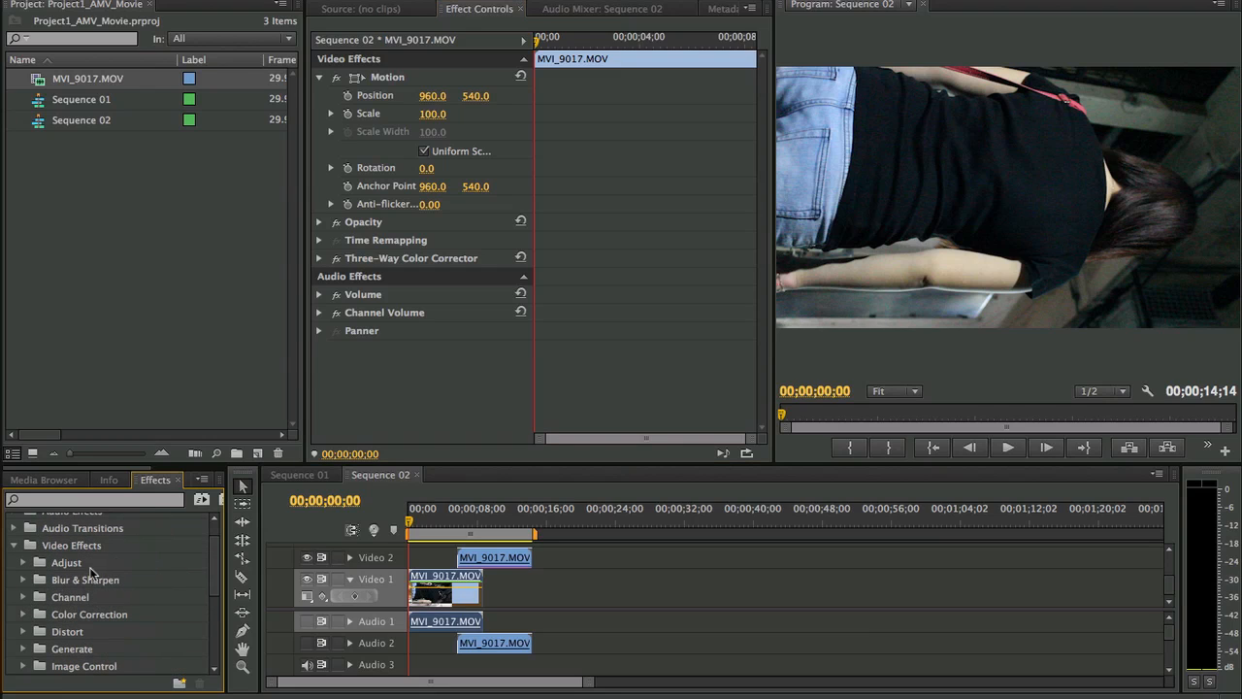
- Apply the Page Turn video transition to the start of the MVI_9017.MOV clip on Video 2
scroll(58, 573, down, 4)
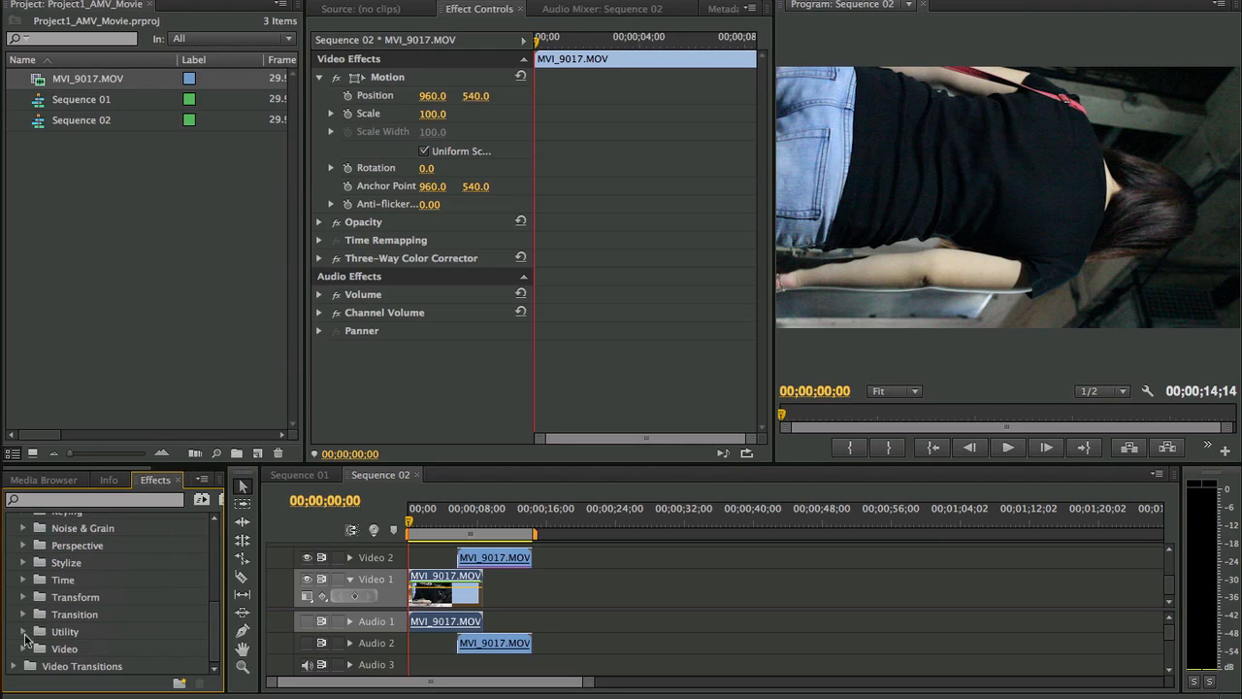
scroll(97, 611, down, 2)
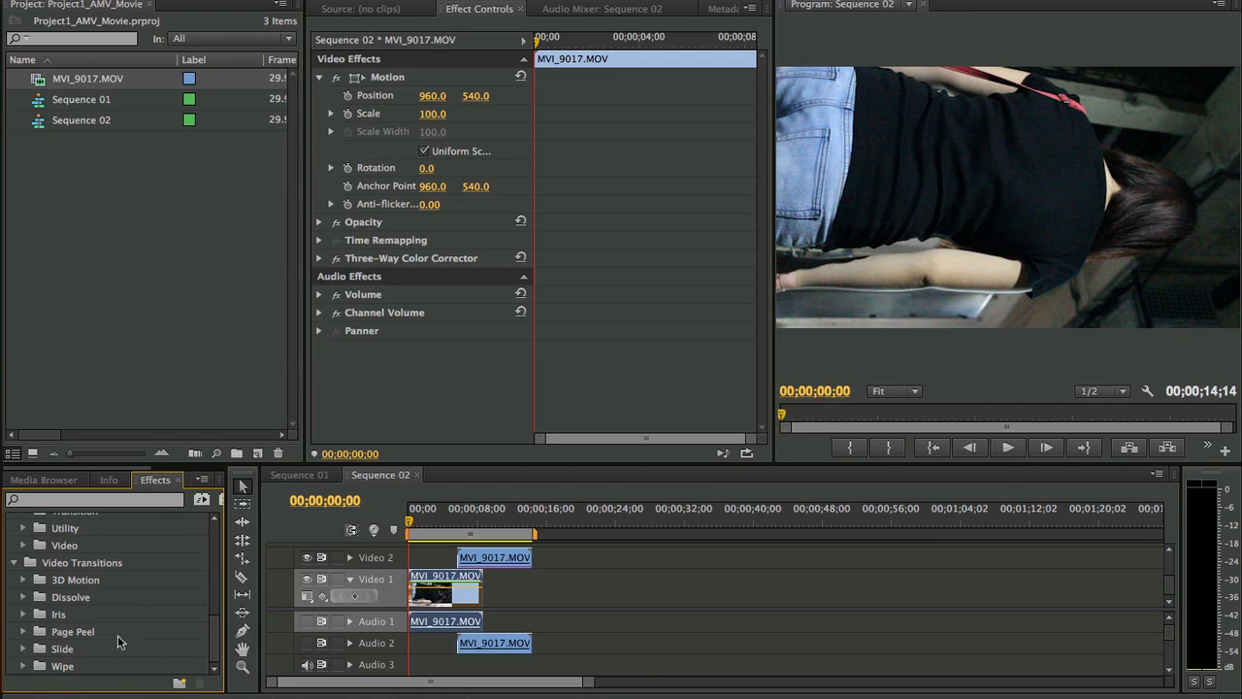
click(24, 631)
scroll(111, 597, down, 2)
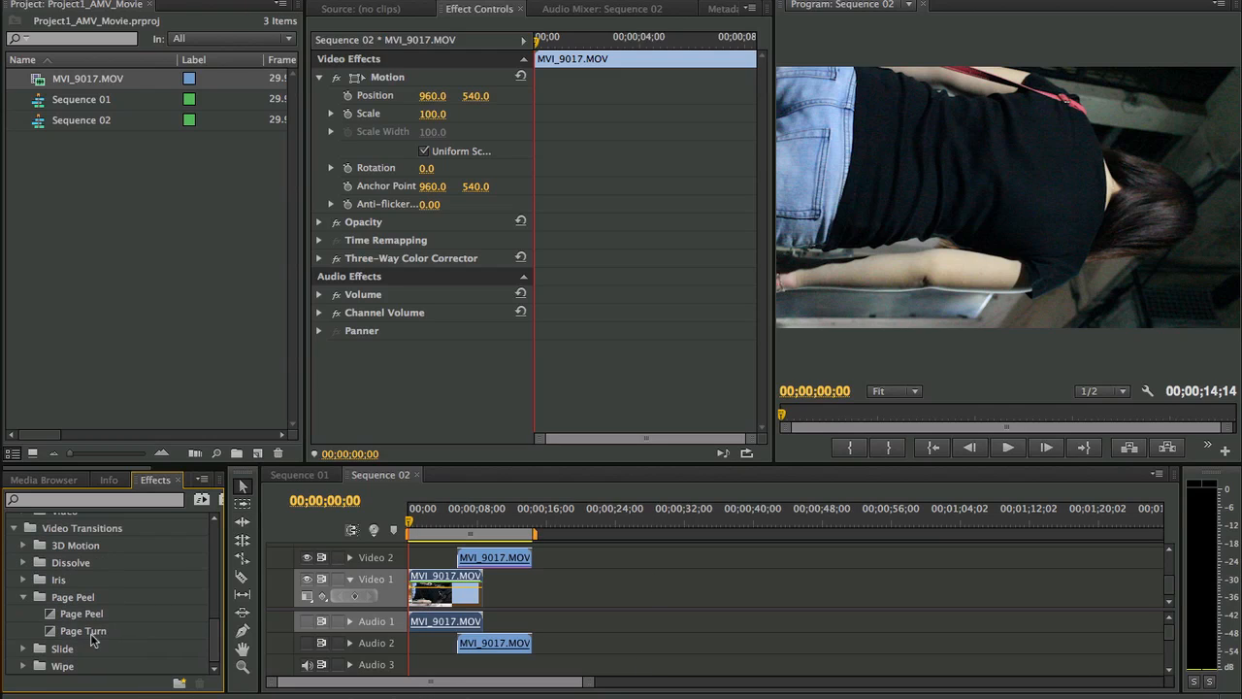
drag(93, 636, 462, 558)
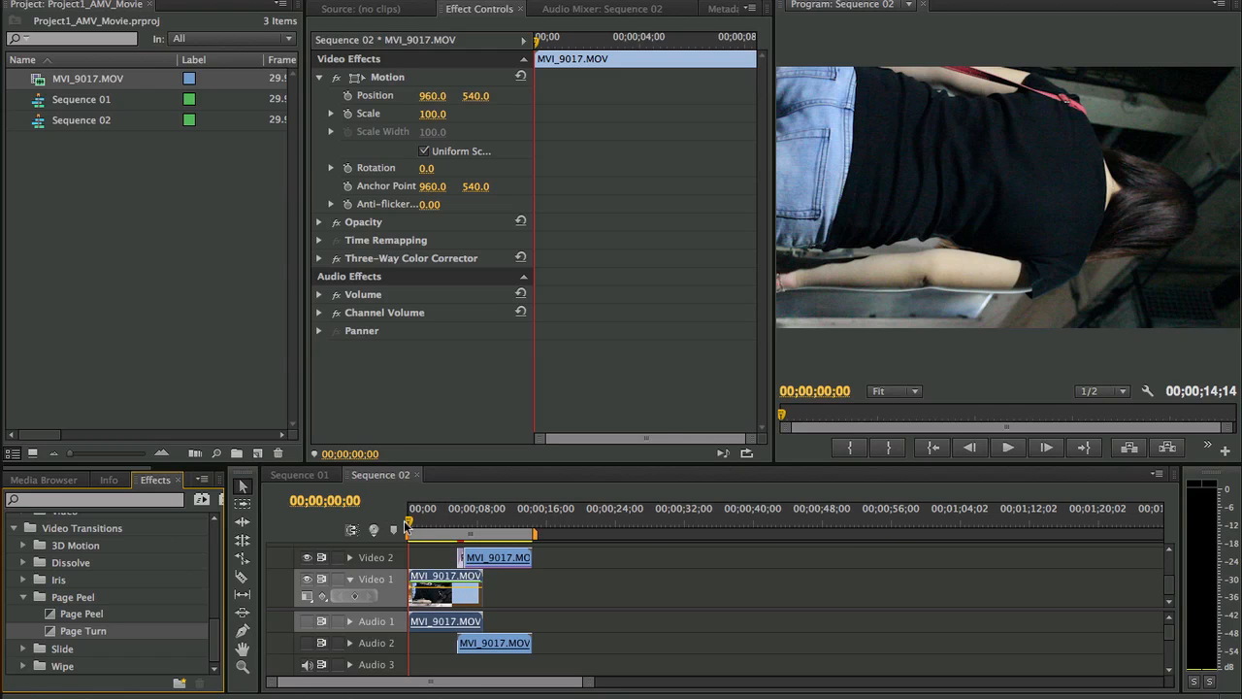
- Preview the Page Turn transition by scrubbing and playing the sequence around the start of the Video 2 clip
drag(406, 525, 467, 532)
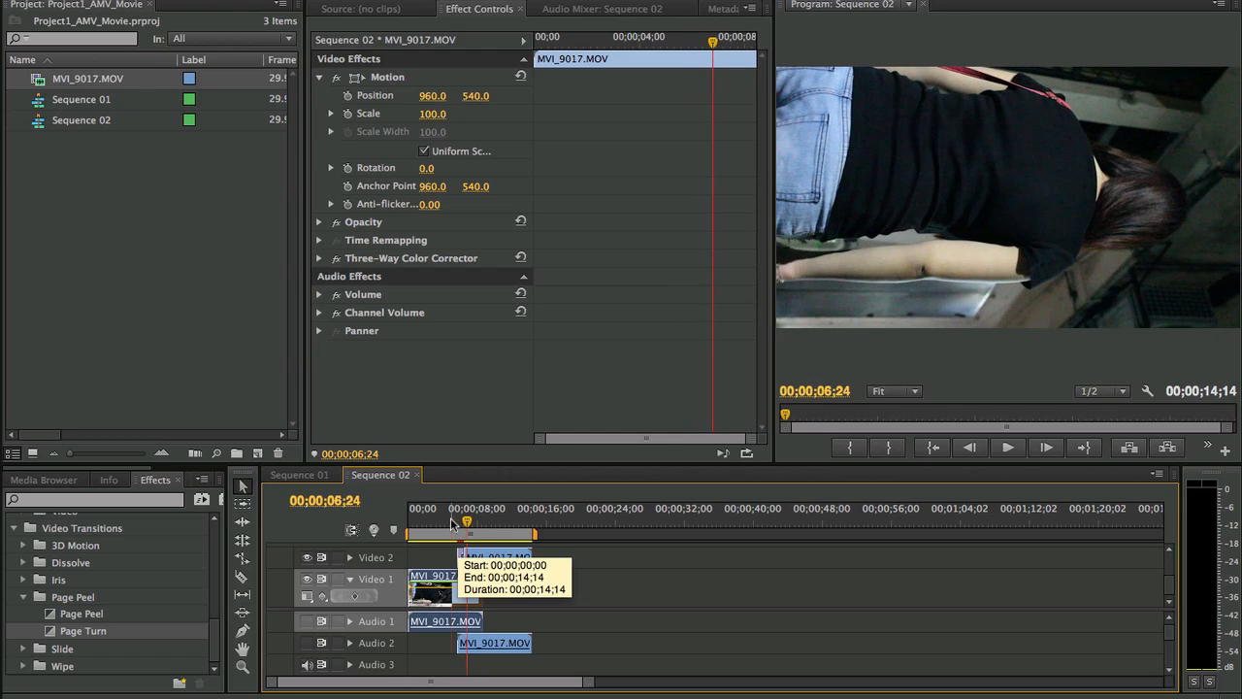
key(space)
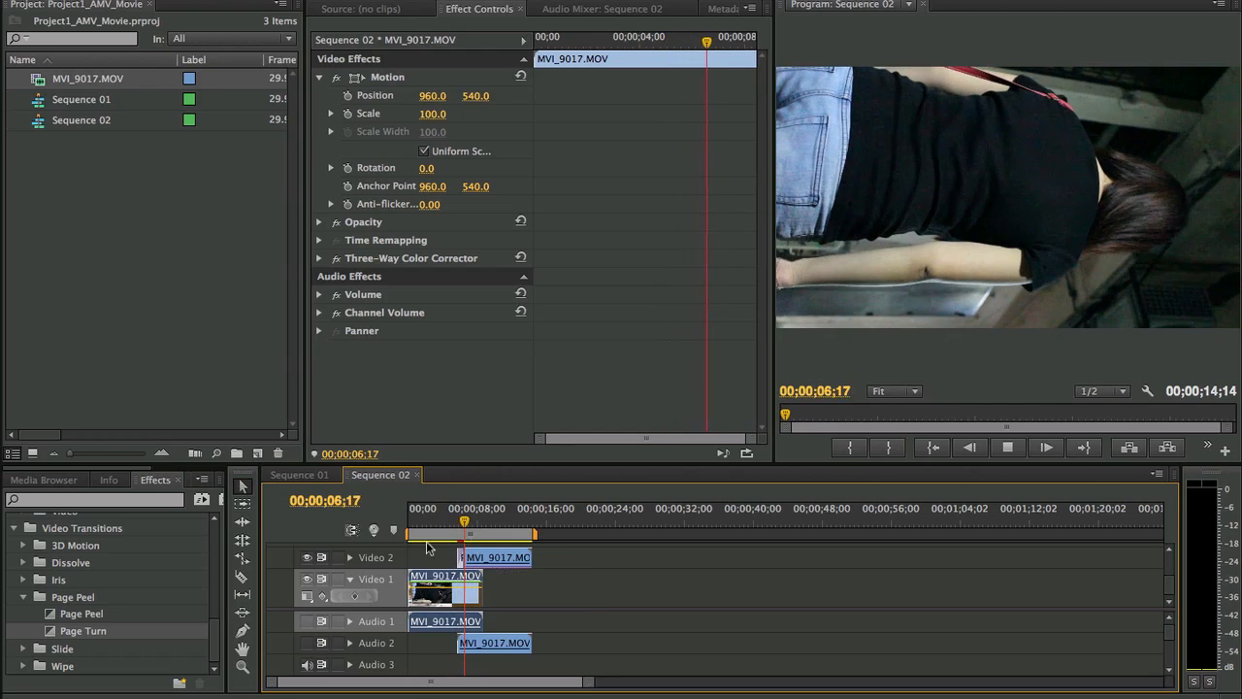
key(space)
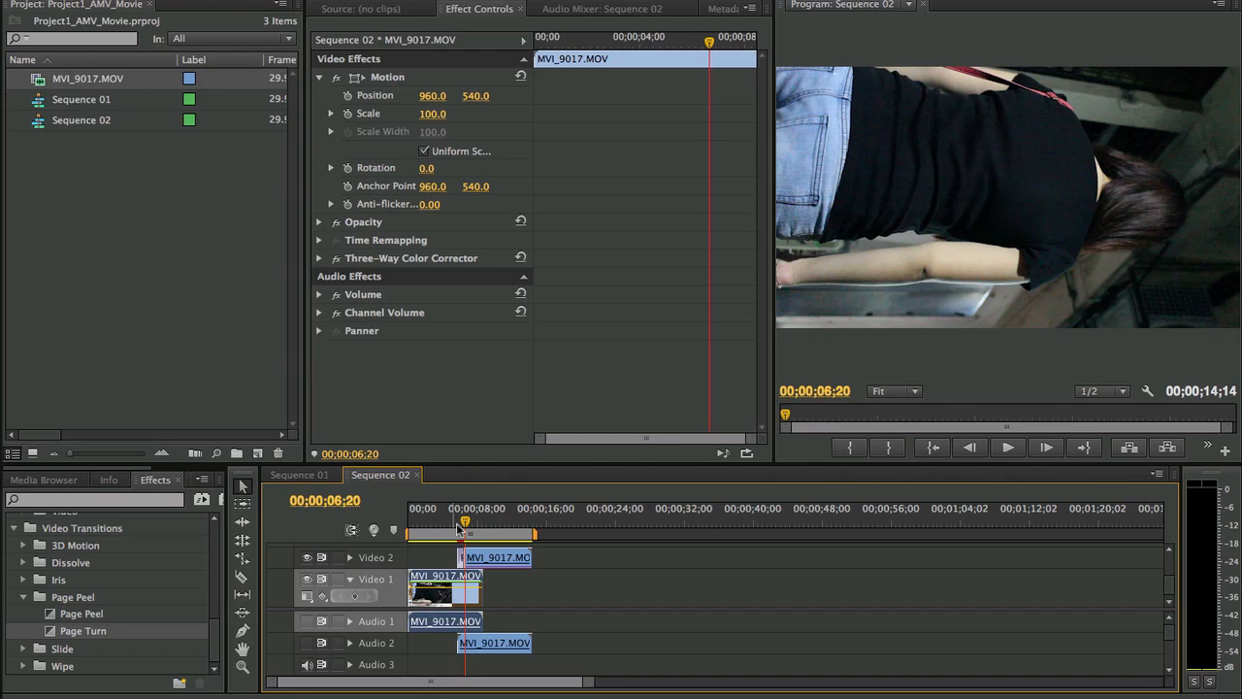
drag(458, 511, 452, 511)
key(space)
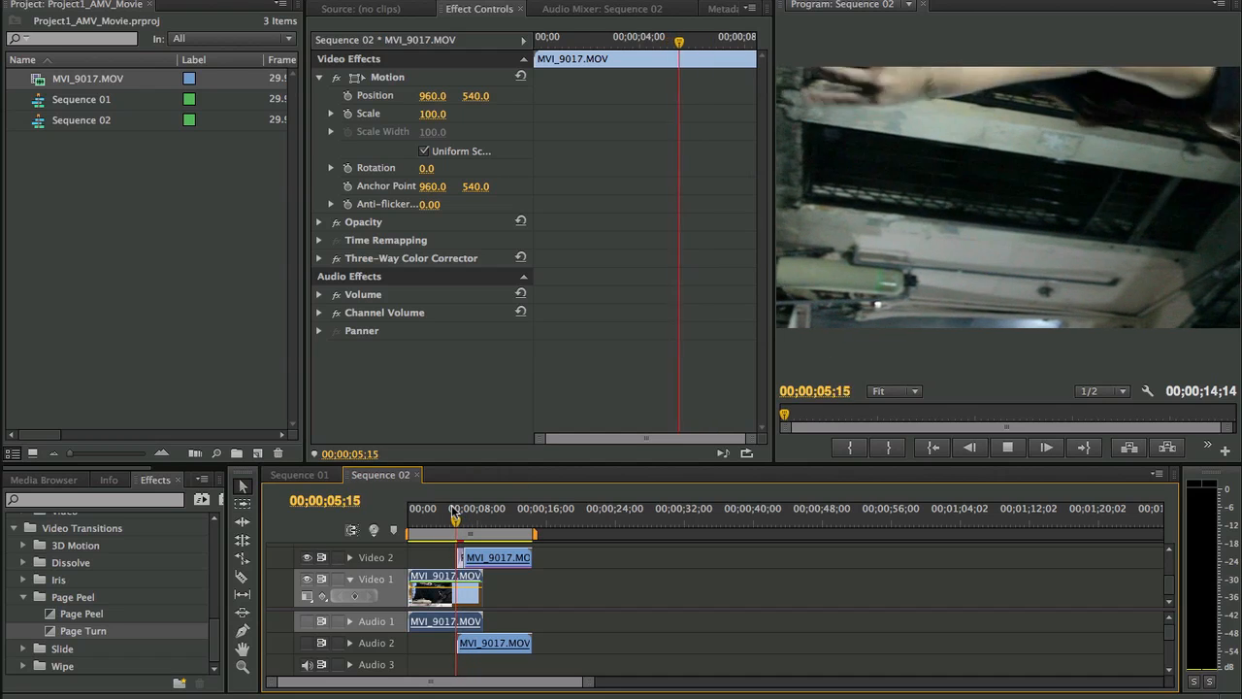
key(space)
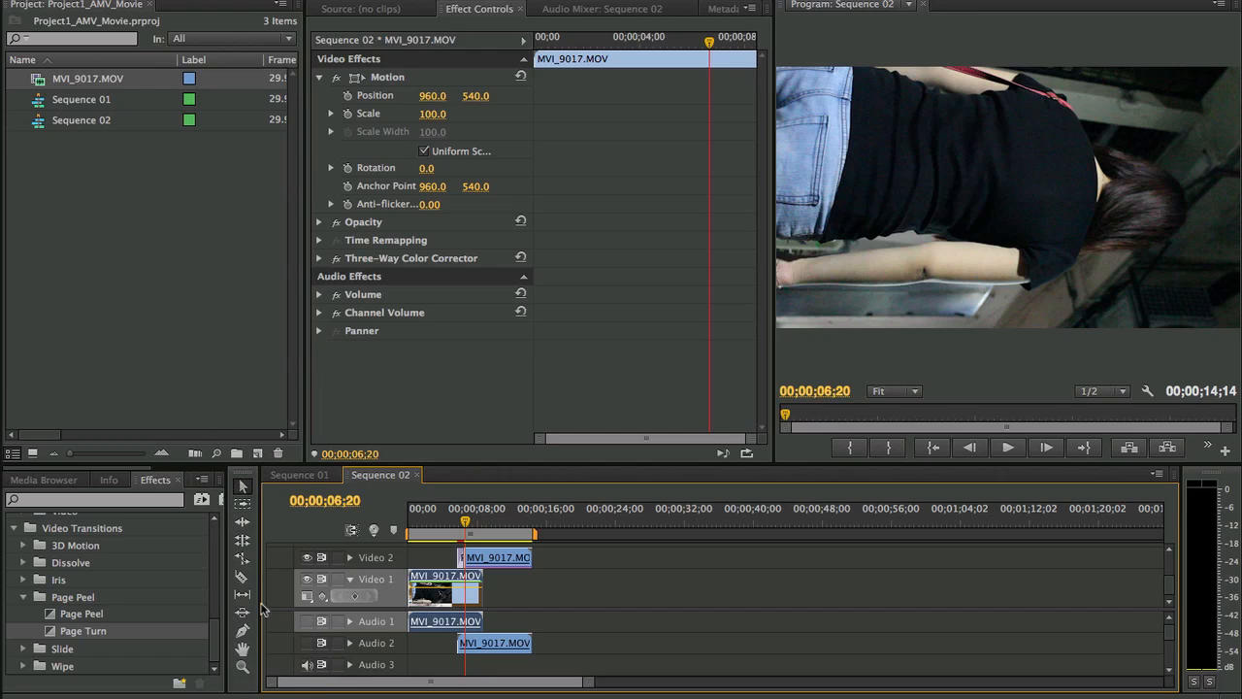
- Try moving the Video 2 clip further along the timeline with the Selection tool, and undo the move
click(246, 489)
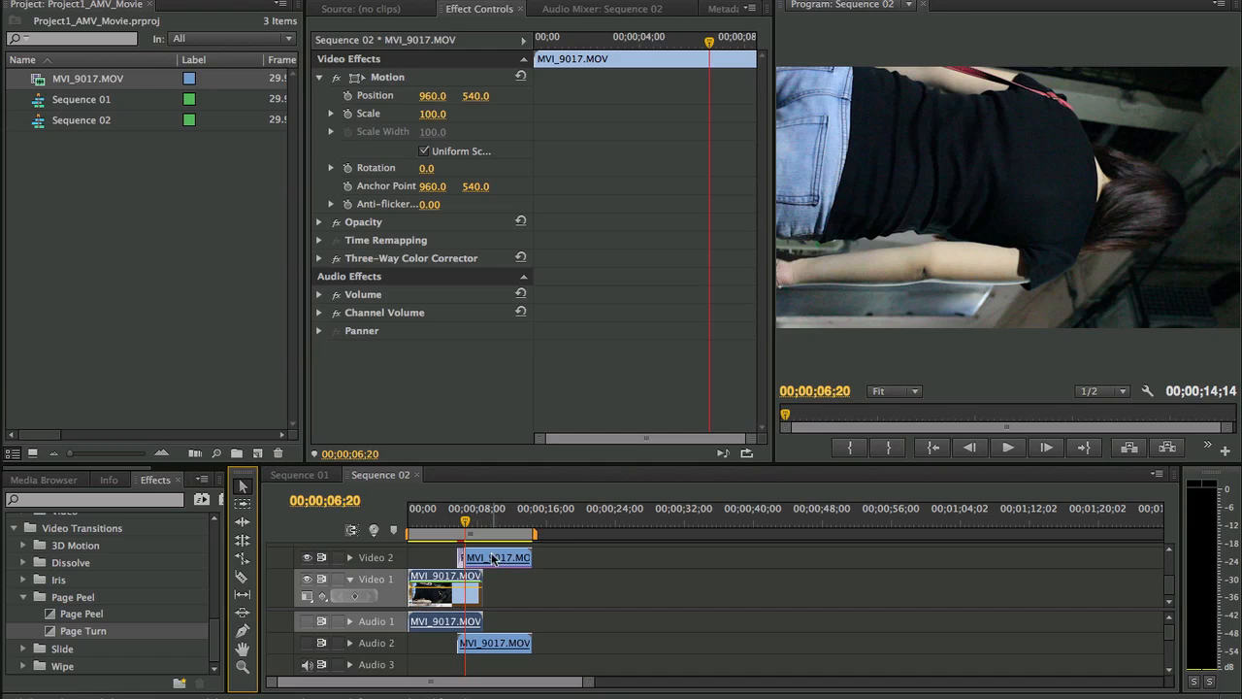
drag(500, 559, 585, 556)
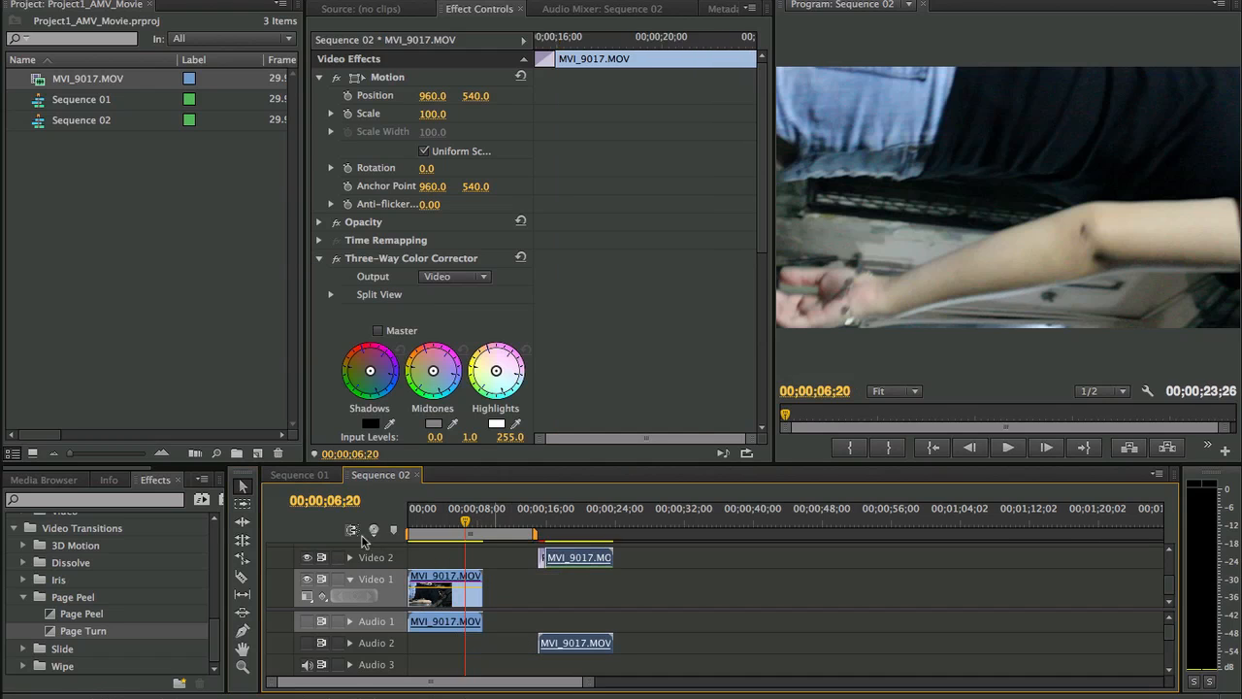
key(ctrl+z)
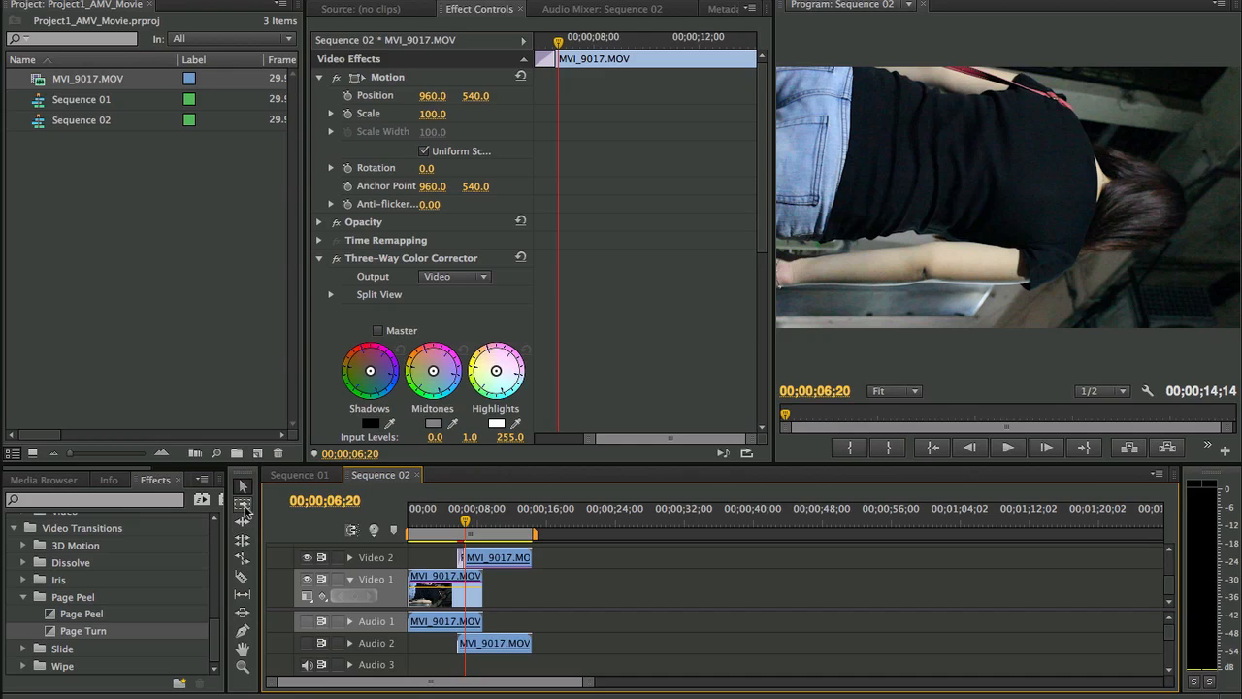
- Try out the Track Select, Ripple Edit and Rolling Edit tools on the clips in Sequence 02
click(244, 506)
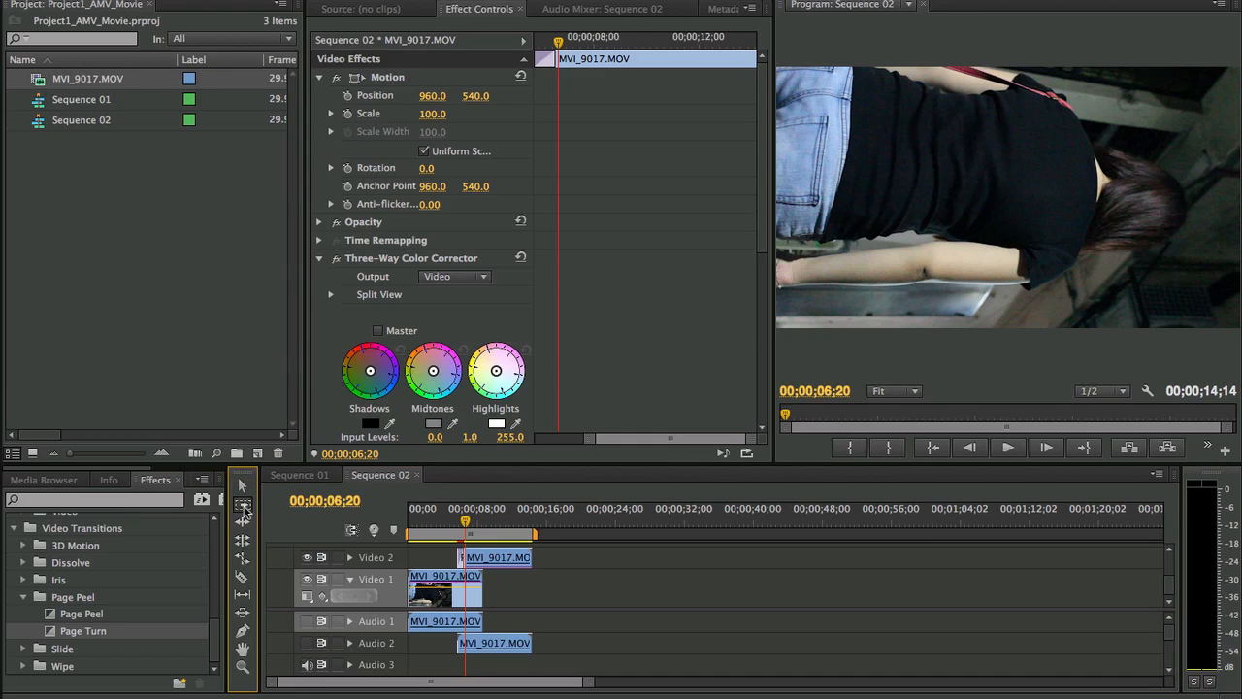
drag(478, 596, 451, 575)
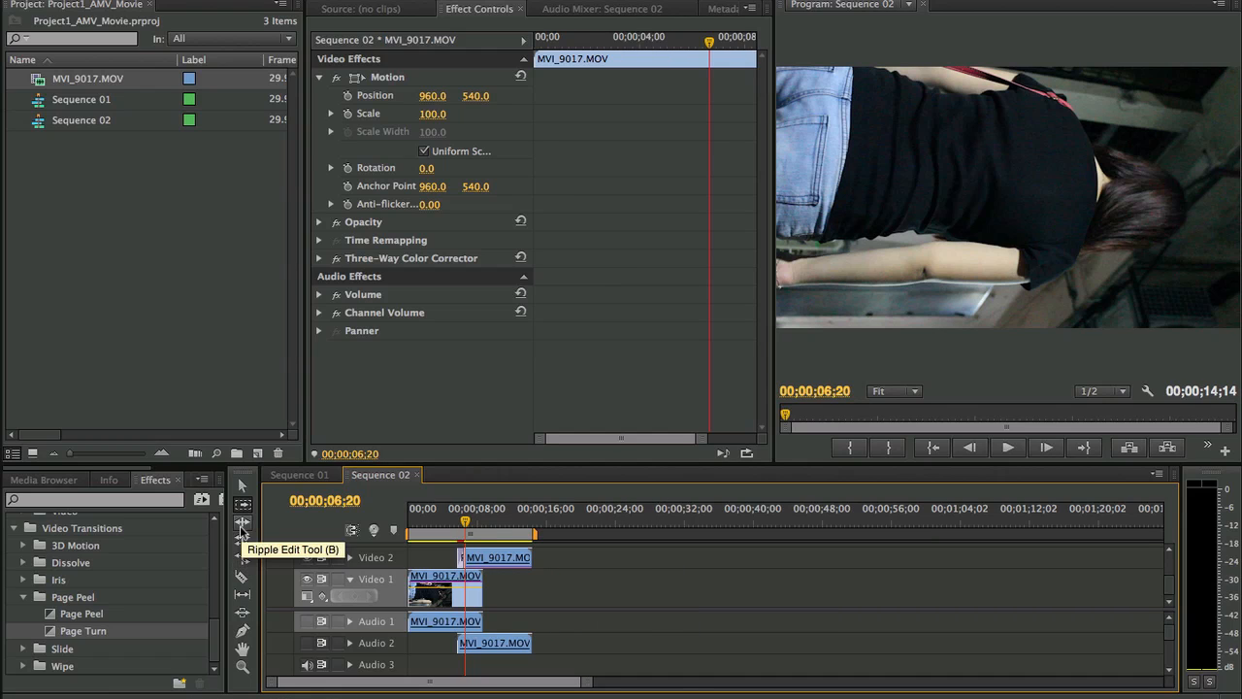
click(241, 524)
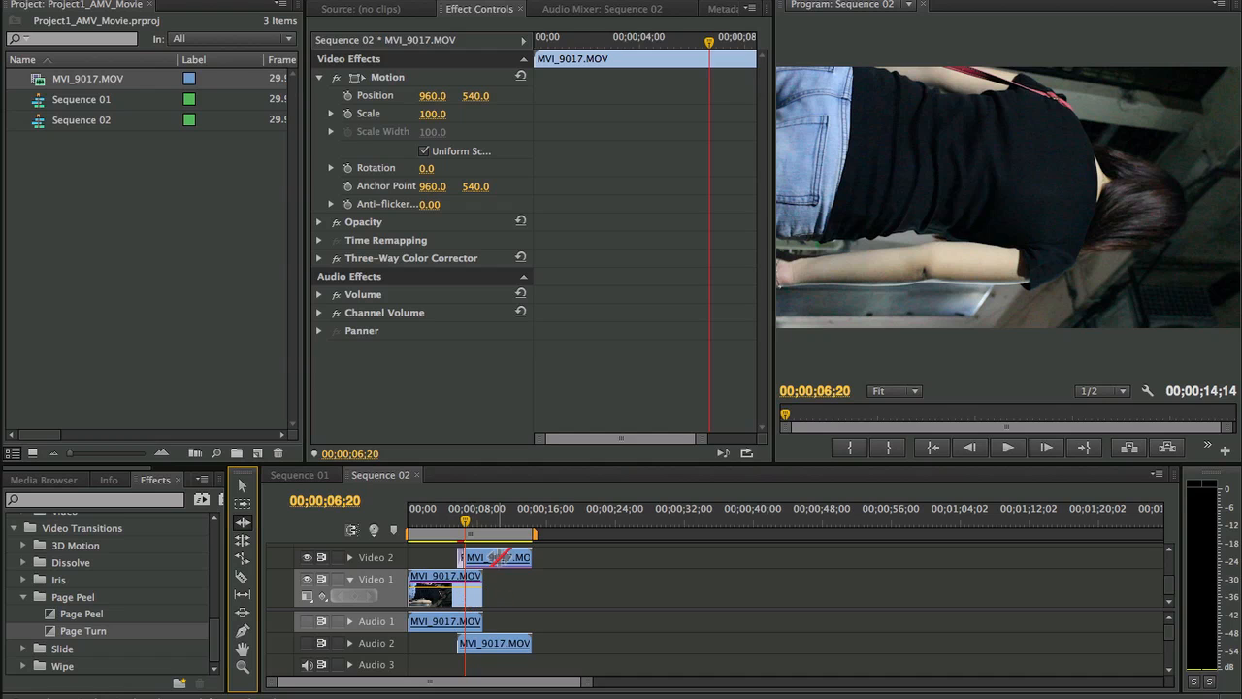
drag(476, 591, 522, 557)
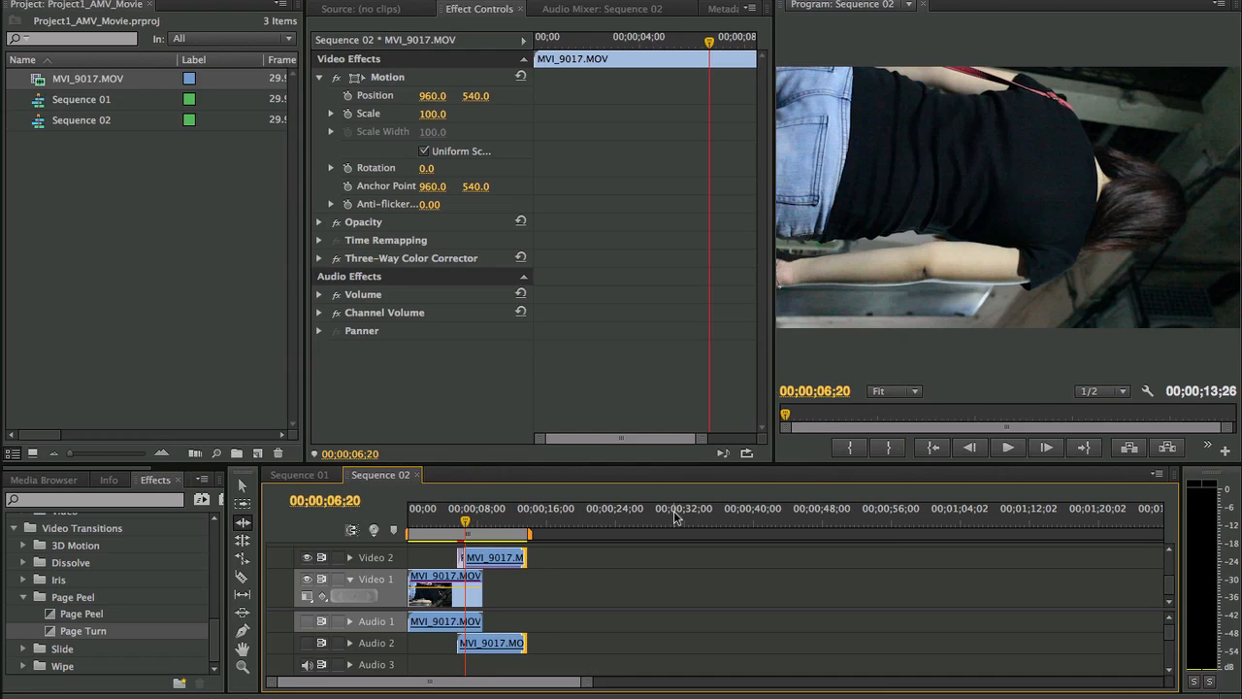
click(242, 540)
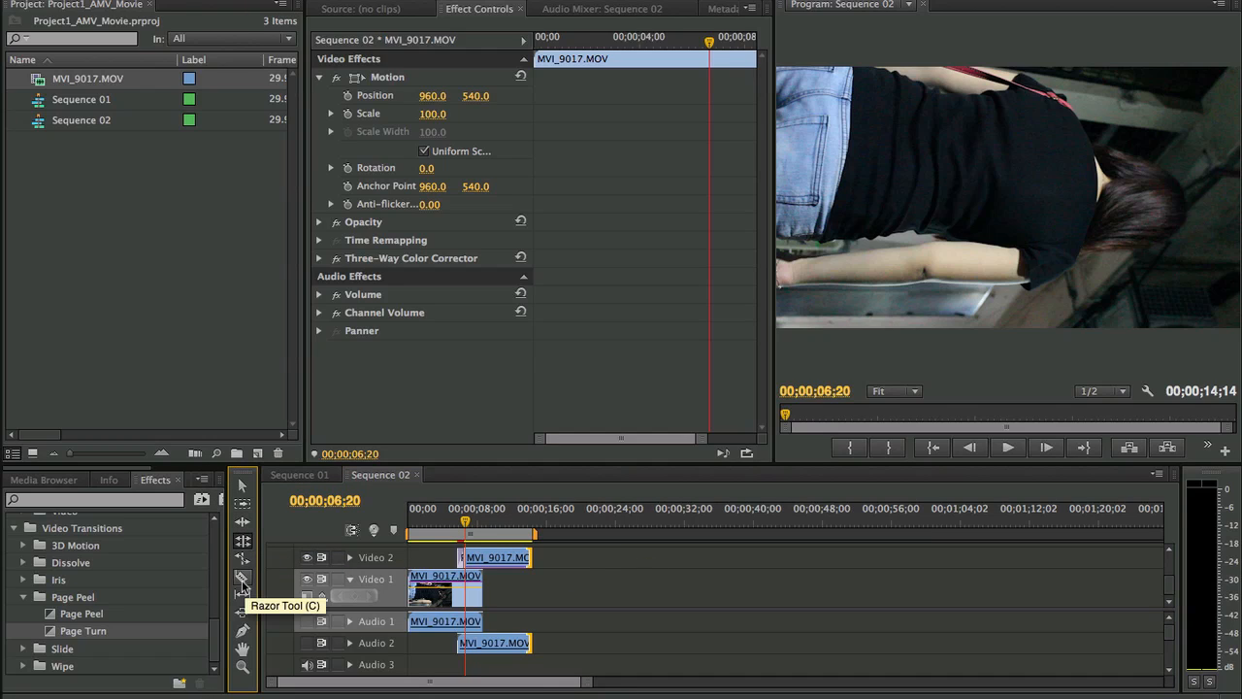
- Try splitting the Video 1 clip with the Razor tool and moving its second part further along the timeline, and undo both edits
click(244, 583)
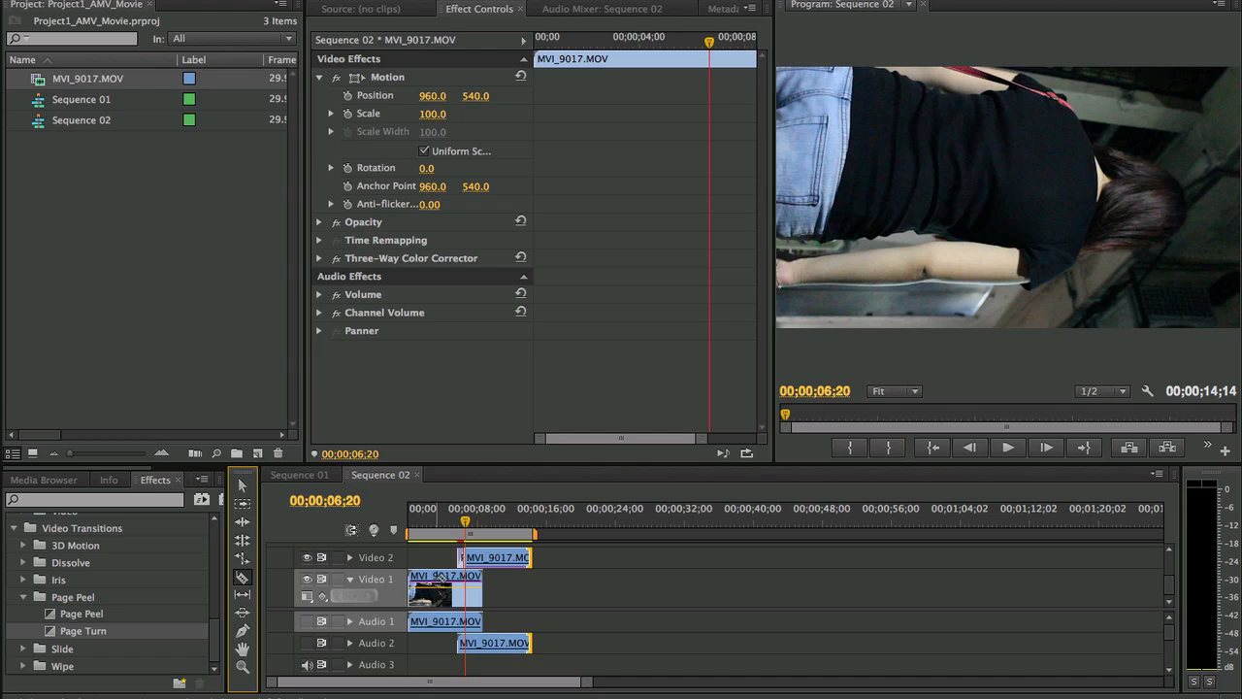
click(446, 581)
key(v)
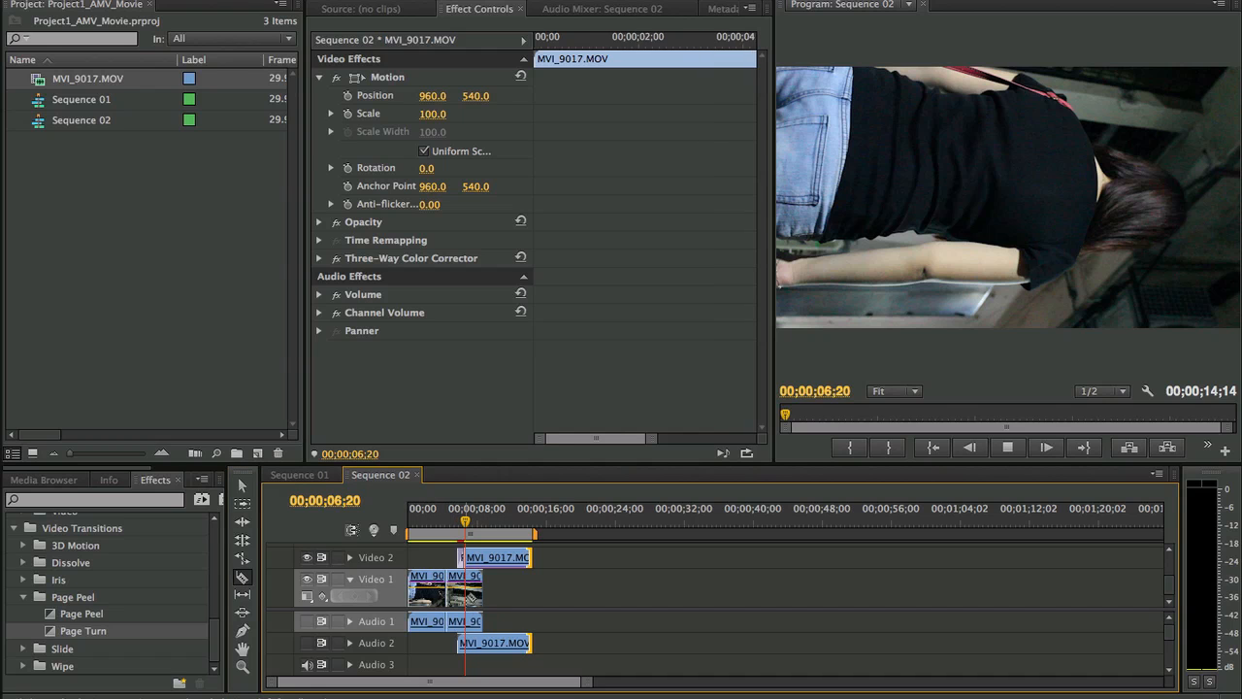
key(space)
drag(456, 580, 533, 579)
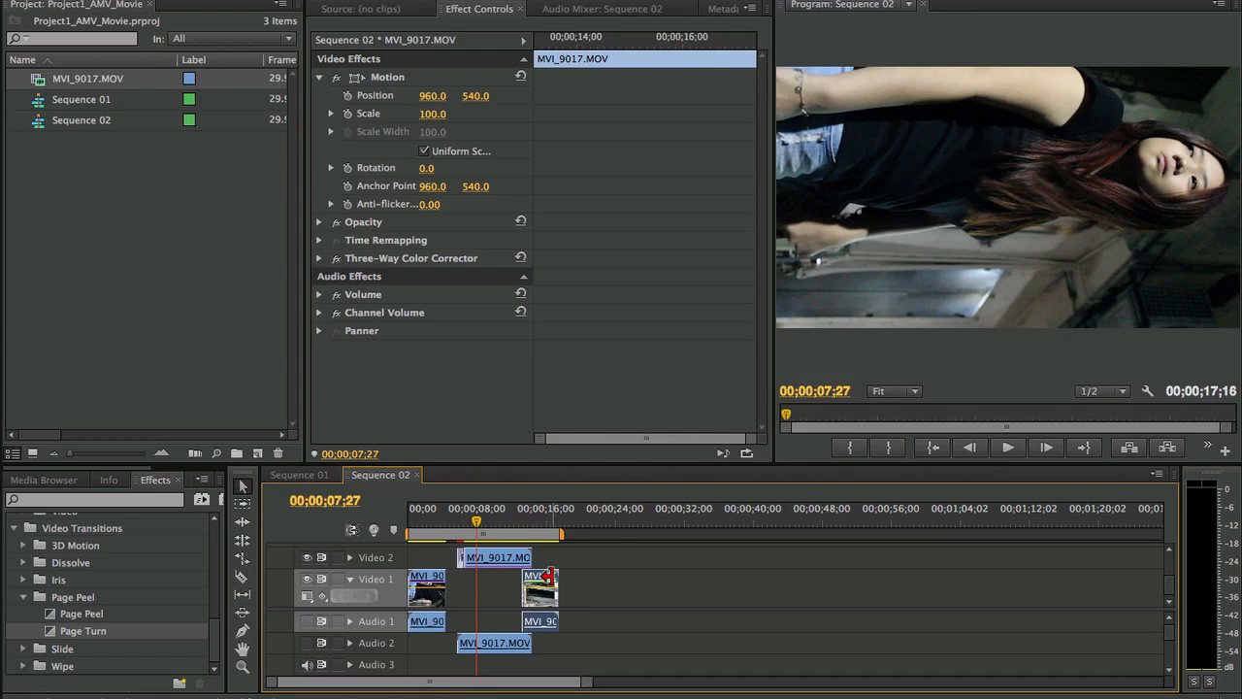
key(super+z)
key(super+z)
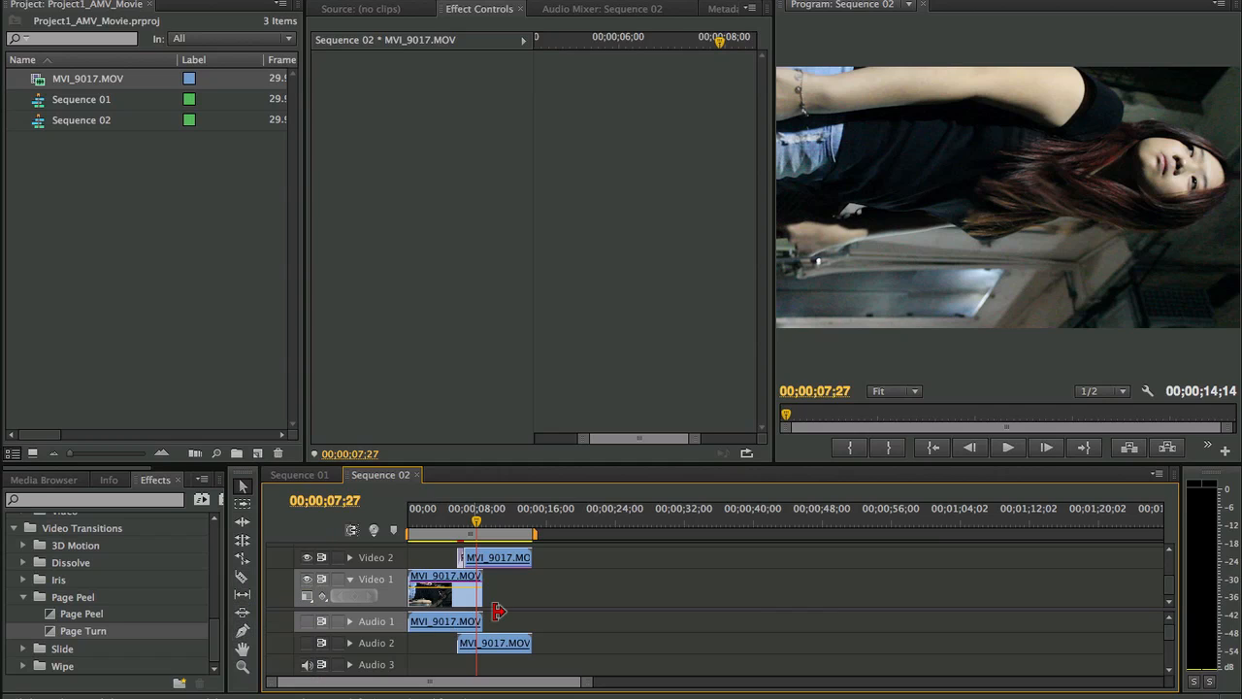
- Pan back and forth along the timeline with the Hand tool and return to the start of the sequence
key(h)
drag(522, 584, 452, 609)
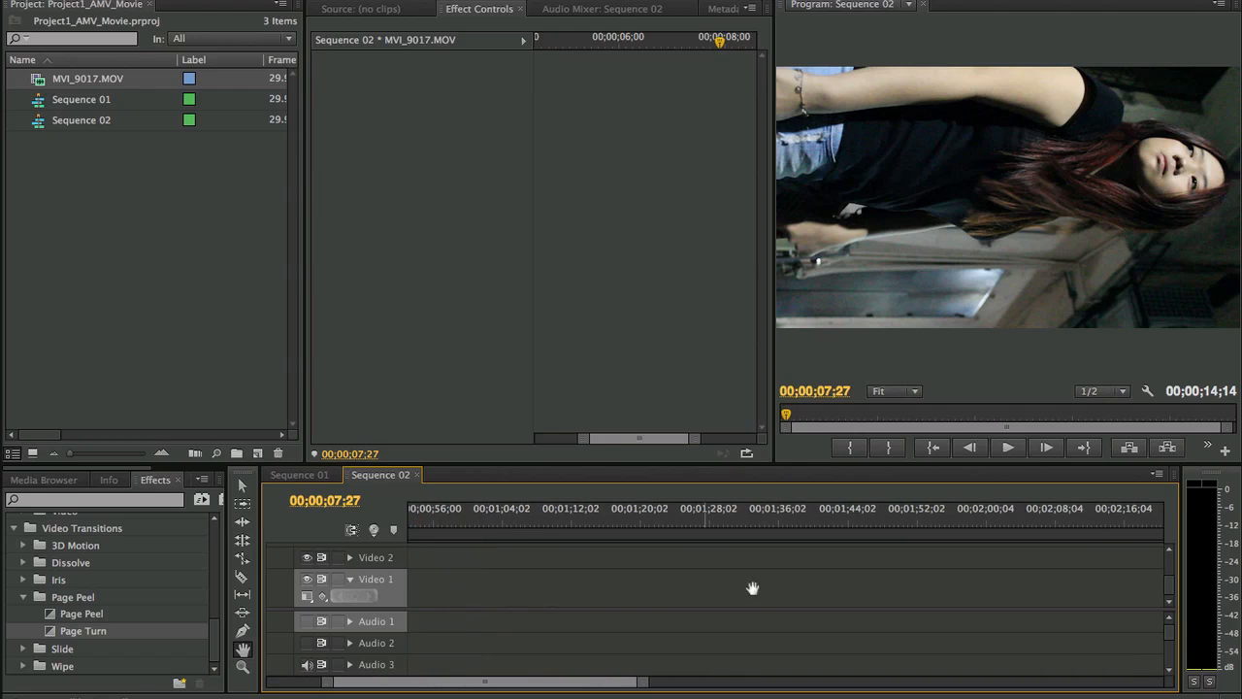
drag(751, 589, 566, 599)
mouse_move(735, 579)
mouse_down()
mouse_move(518, 577)
mouse_move(741, 577)
mouse_up()
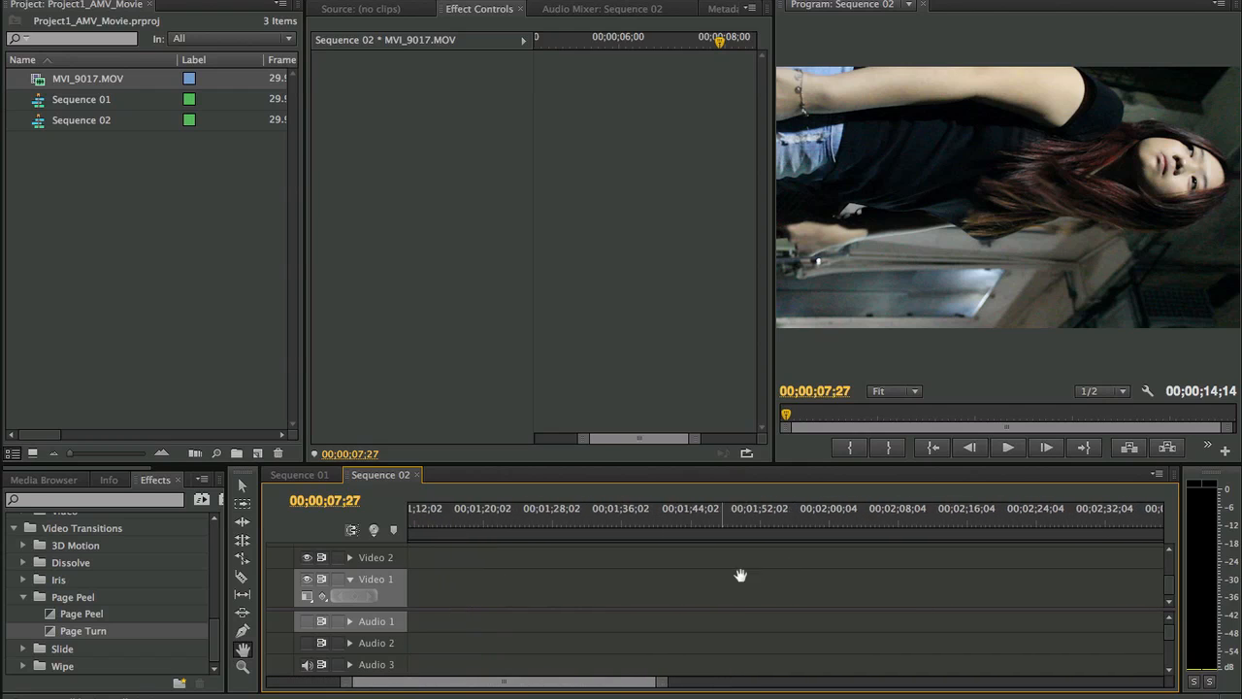
drag(560, 604, 739, 615)
drag(441, 582, 557, 573)
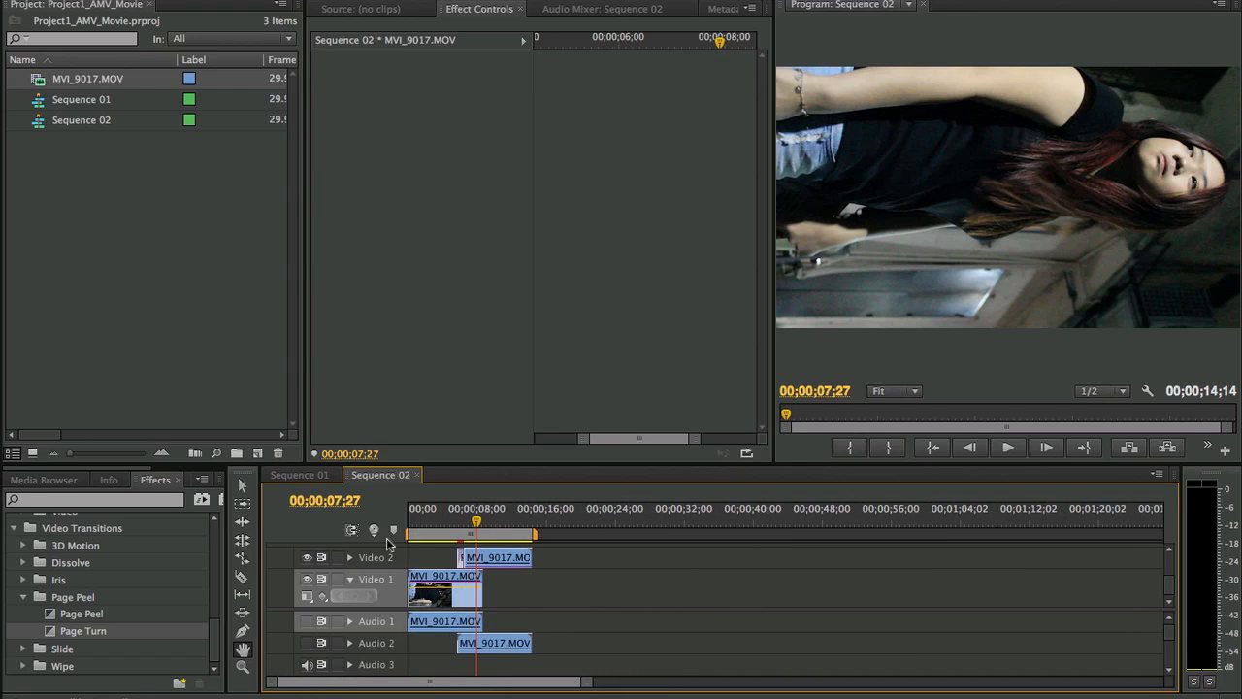
- Expand Audio 2 to view its waveform, collapse the track again, and switch back to the Selection tool
click(350, 643)
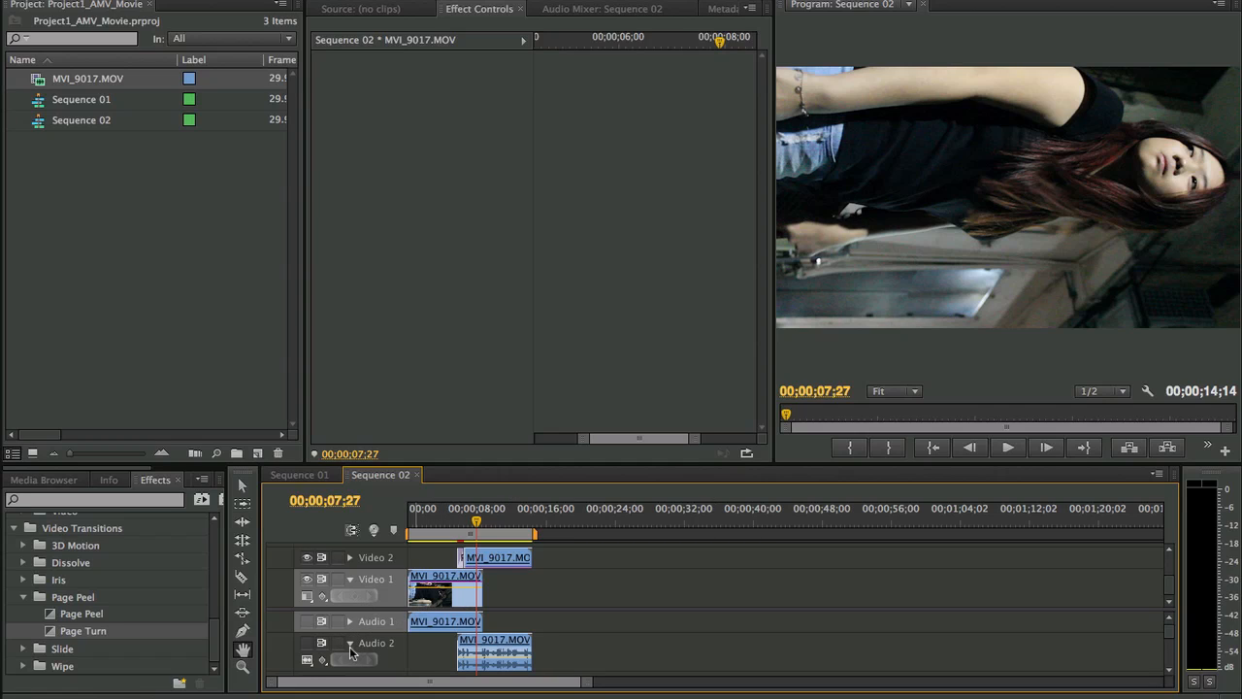
click(350, 643)
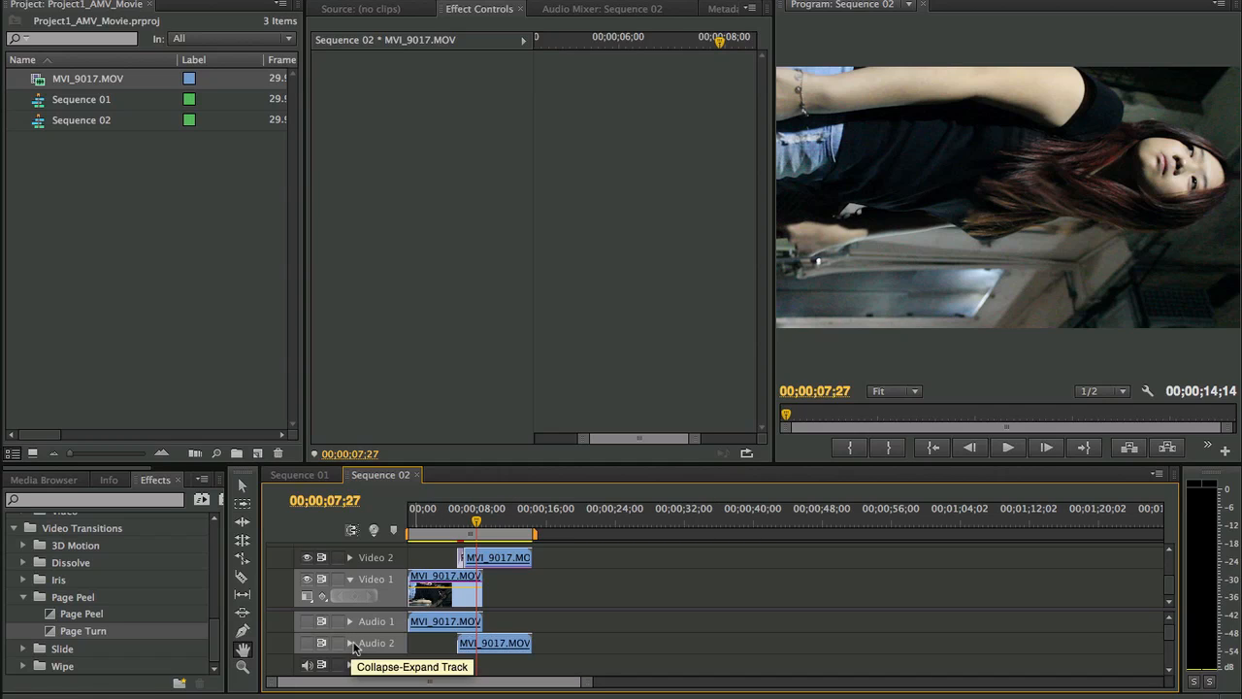
click(243, 486)
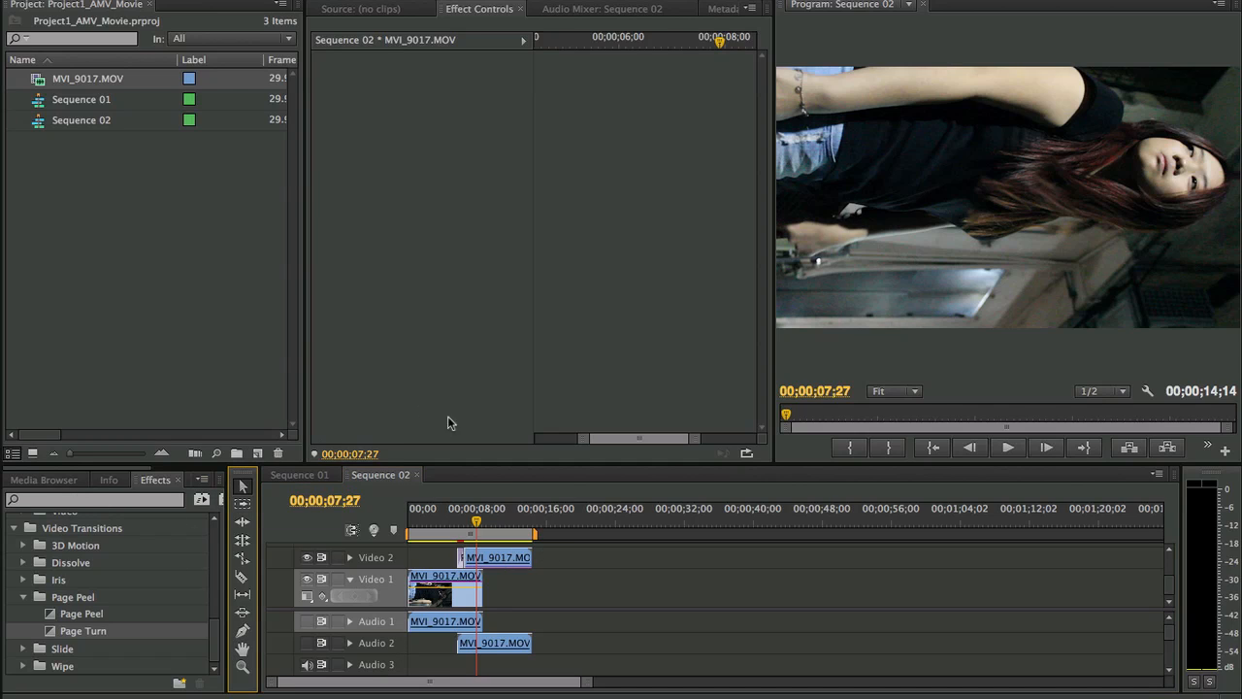
- View the sequence information and the Media Browser, and return to the effects list
click(108, 479)
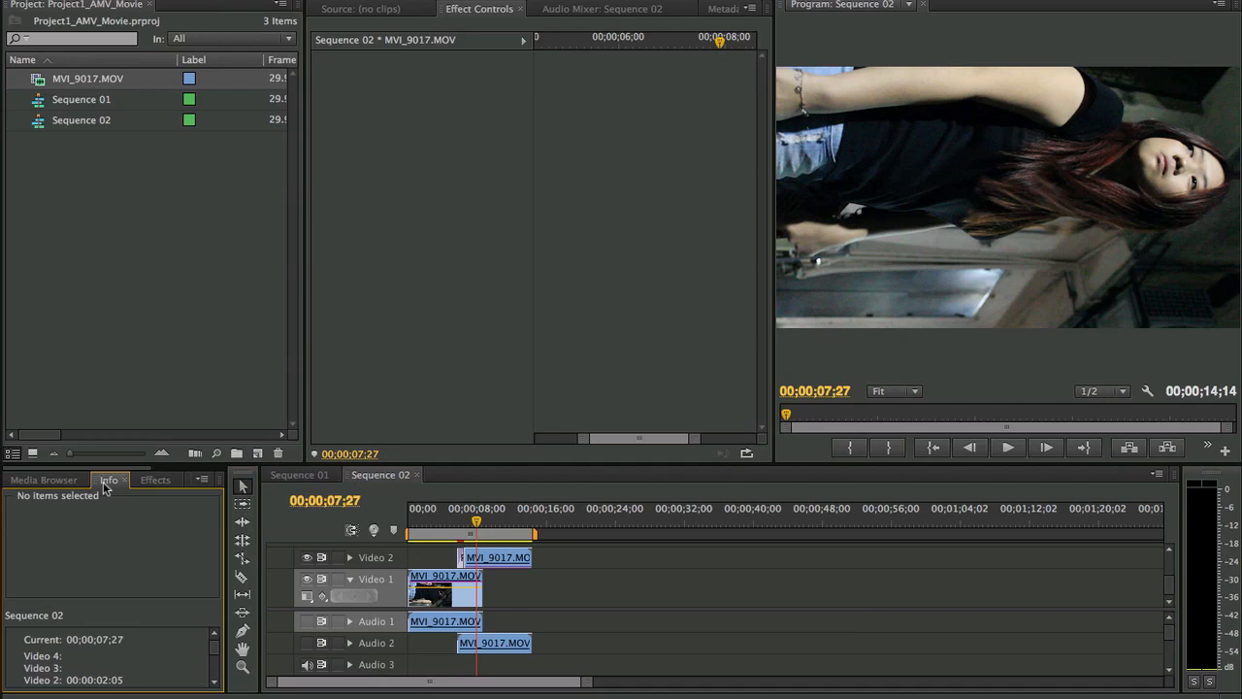
click(156, 480)
click(35, 486)
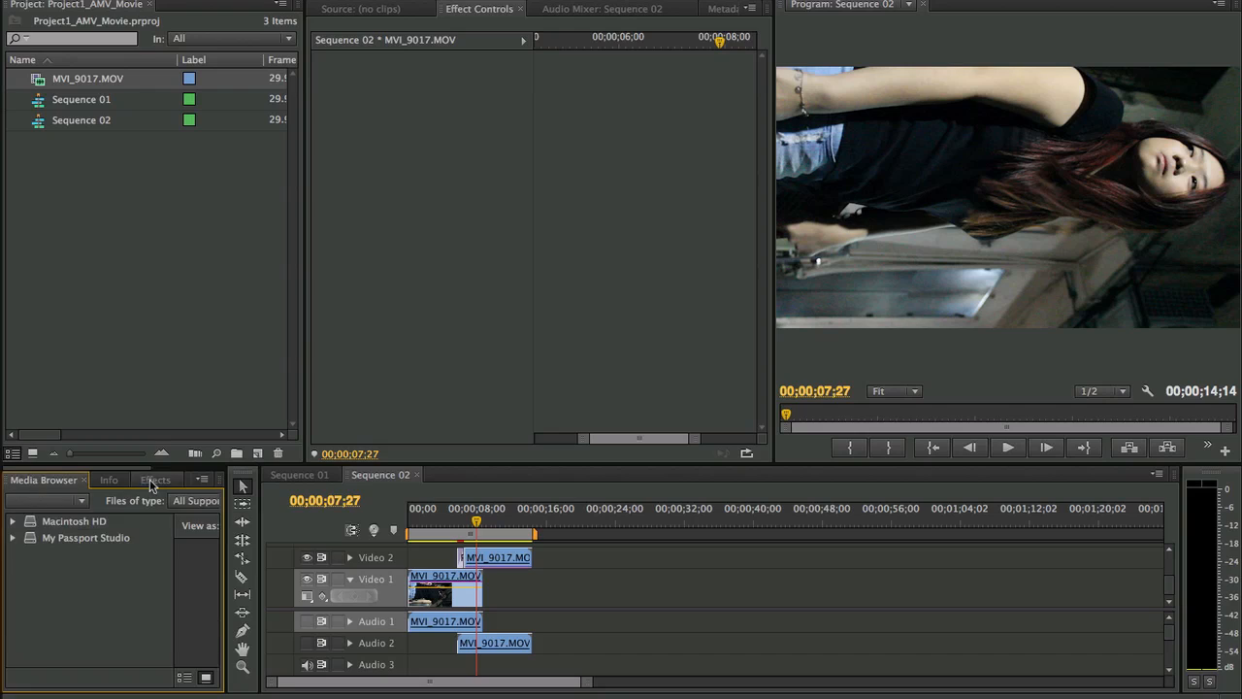
click(160, 483)
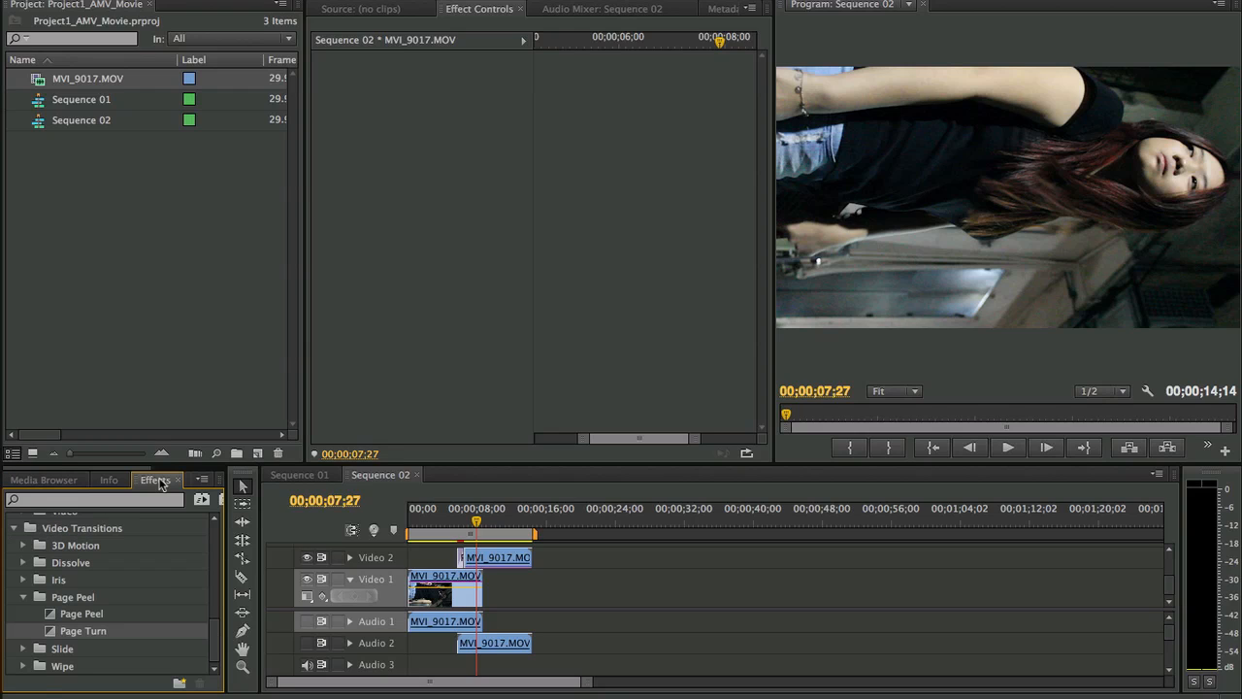